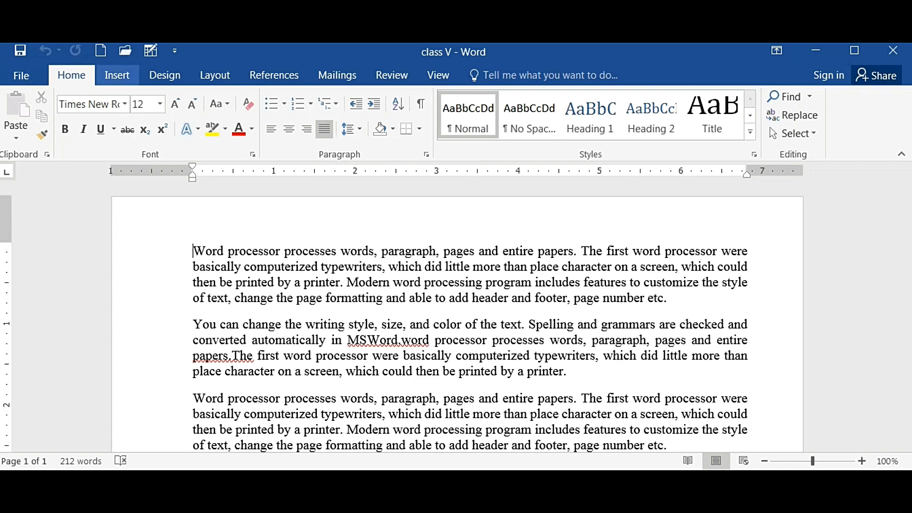
Step: Insert the Penguins picture from the Sample Pictures folder of the Pictures library at the start of the document
click(117, 75)
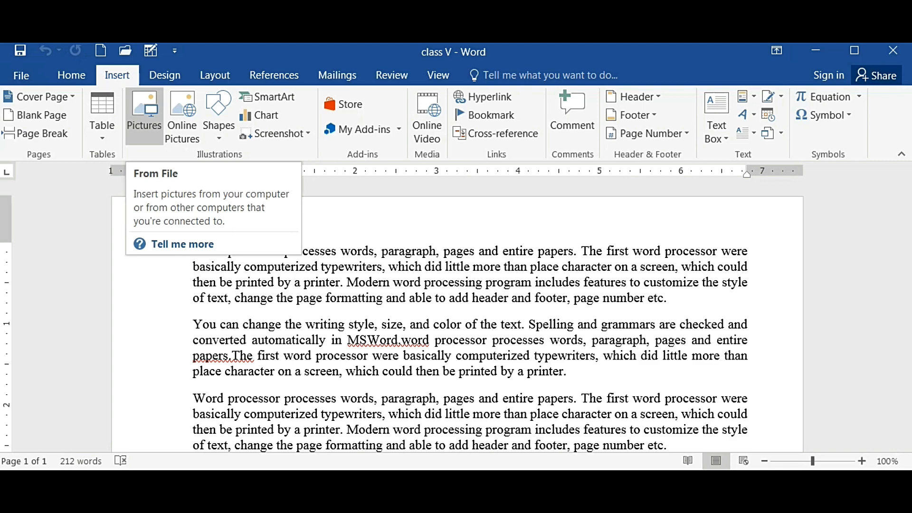
click(144, 119)
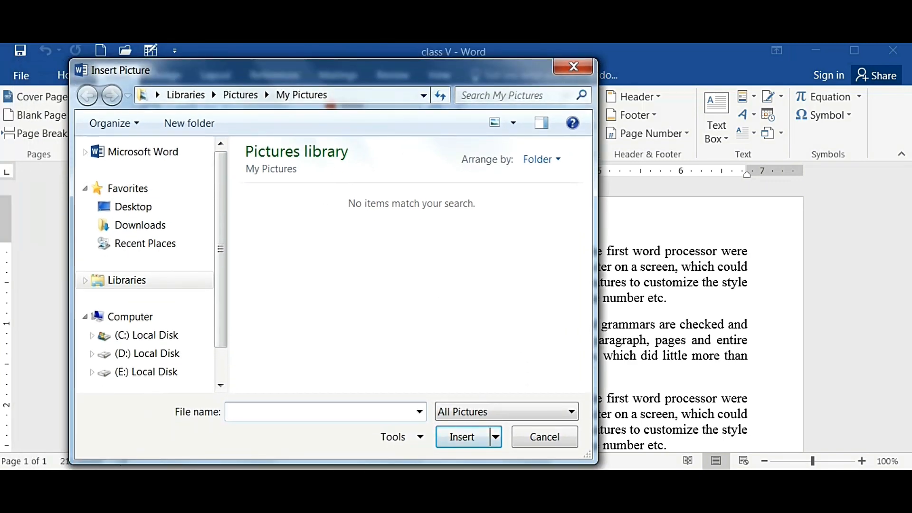
scroll(220, 280, down, 1)
scroll(221, 281, up, 3)
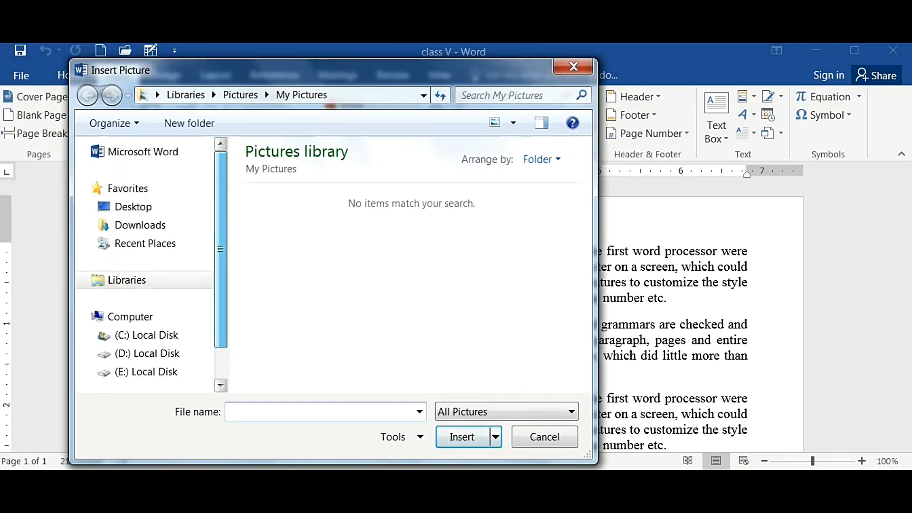
click(140, 225)
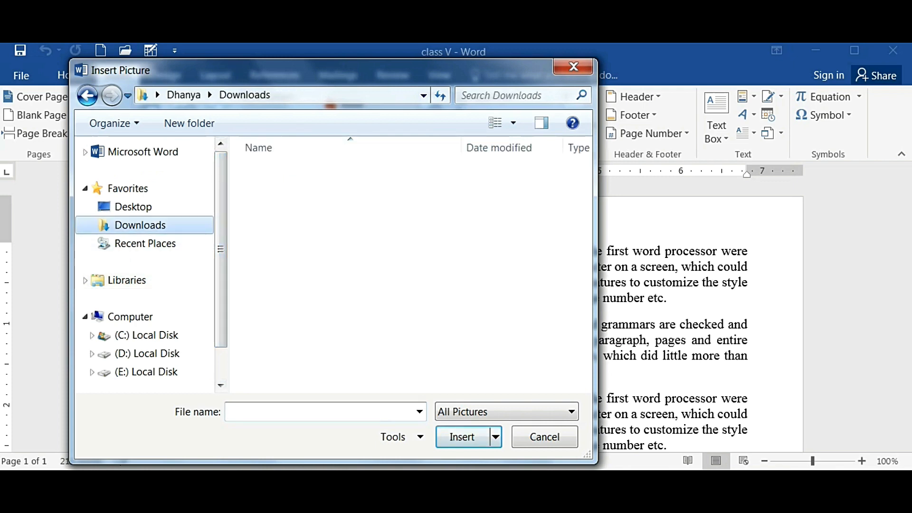
click(126, 280)
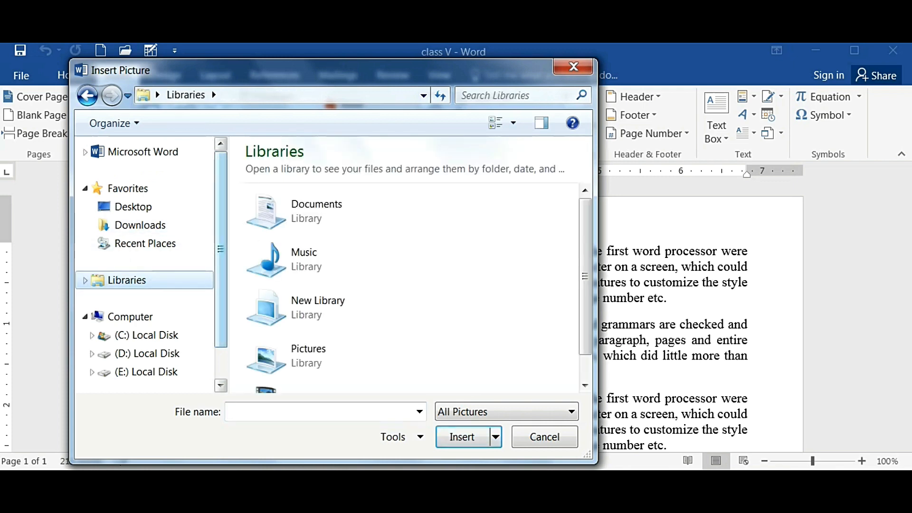
double_click(304, 351)
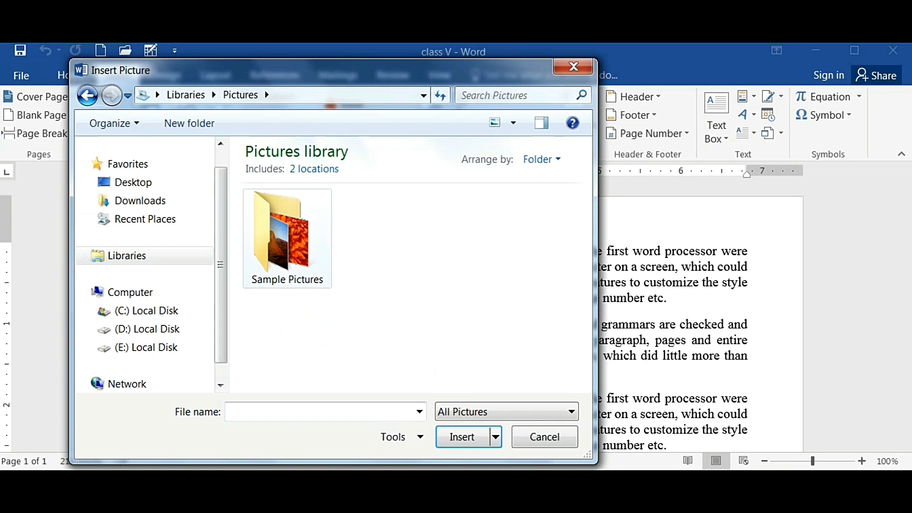
double_click(282, 232)
scroll(398, 294, down, 1)
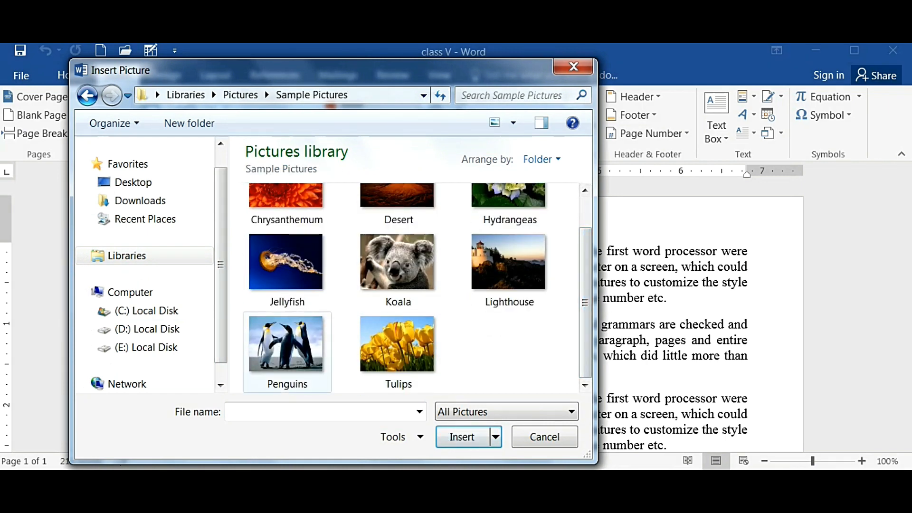
click(287, 352)
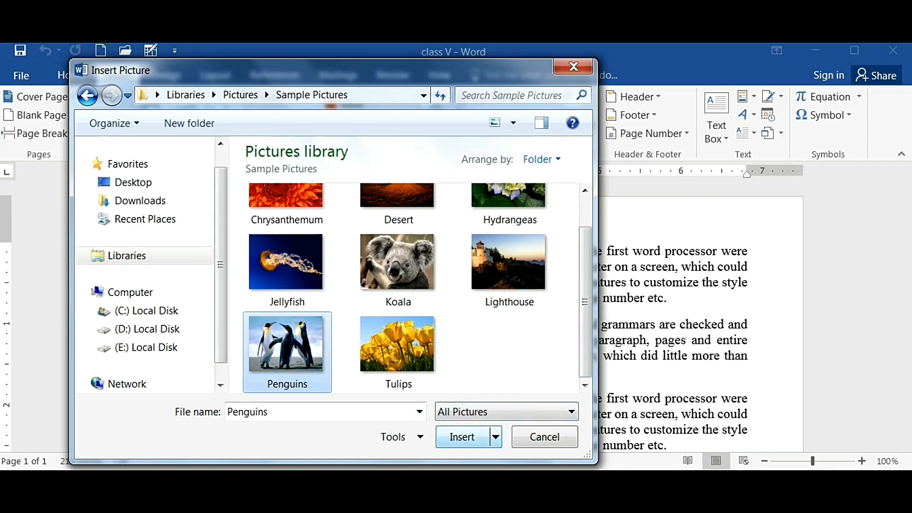
click(462, 437)
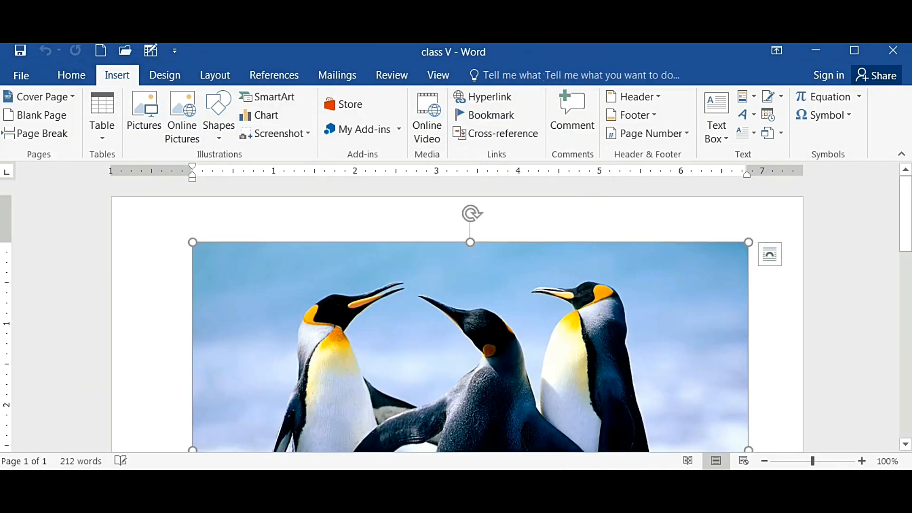
Step: Shrink the penguins picture proportionally to about 2.59" high by 3.46" wide
drag(748, 242, 576, 371)
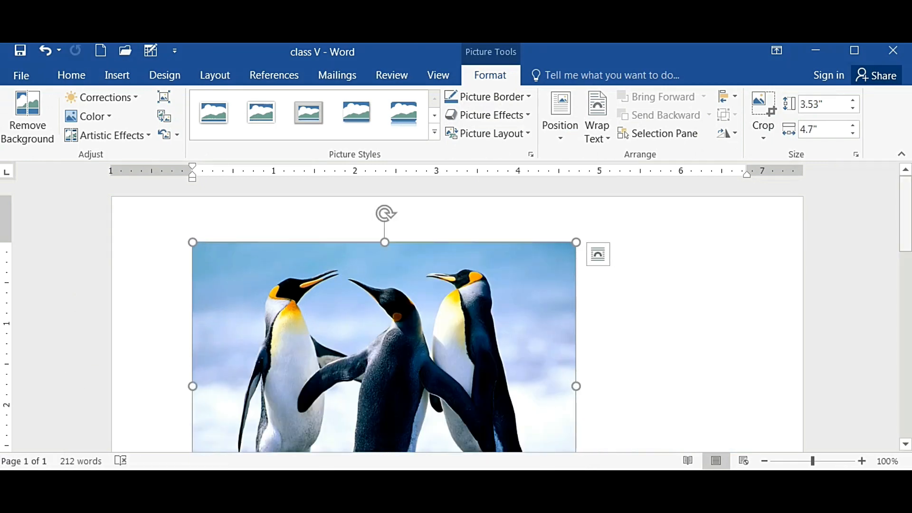
scroll(456, 313, down, 4)
drag(576, 434, 475, 358)
scroll(475, 358, up, 3)
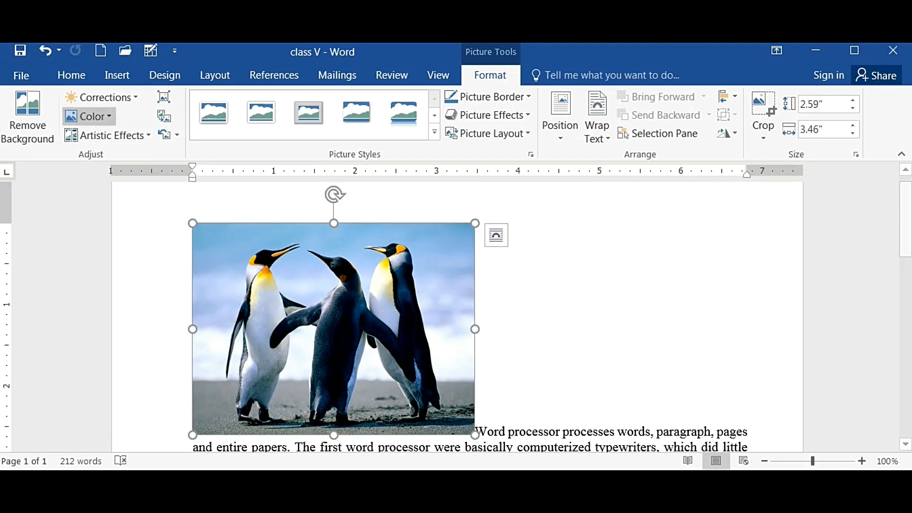
Step: Place the cursor in the first text line and search Bing for online pictures of "car"
click(117, 75)
click(640, 431)
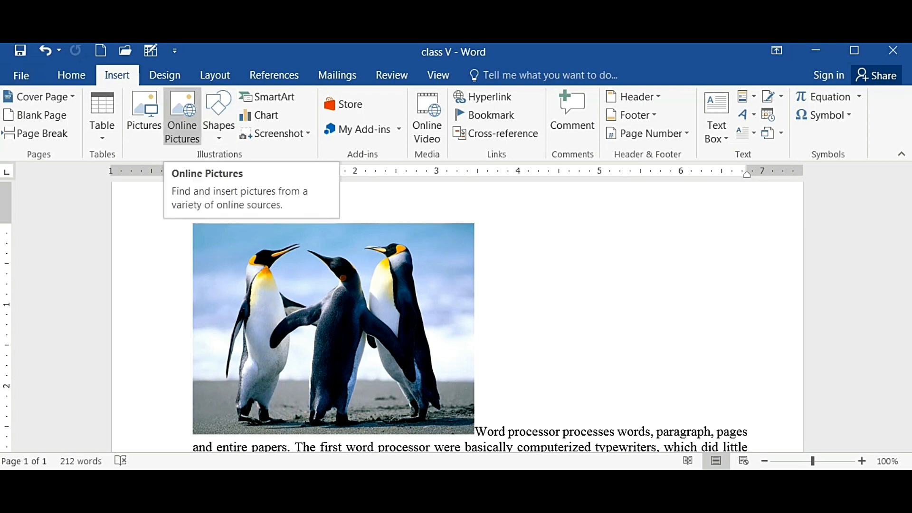
click(182, 116)
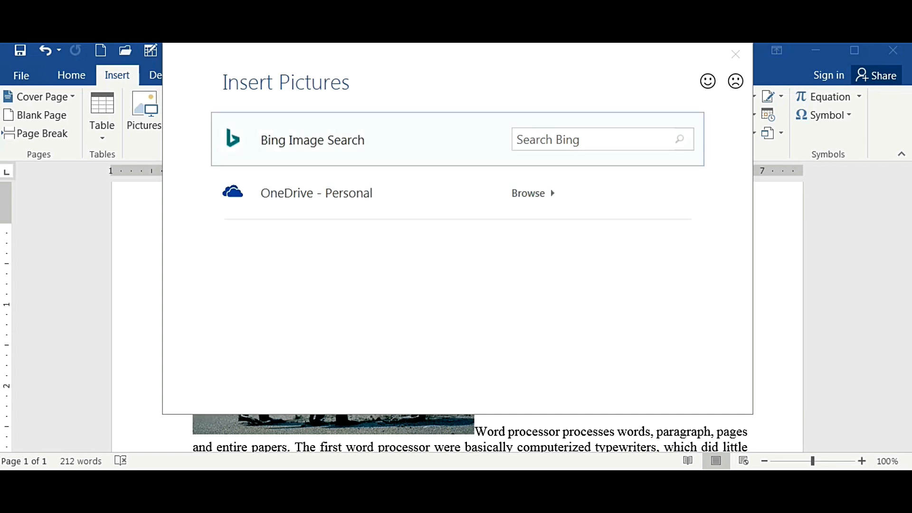
click(592, 139)
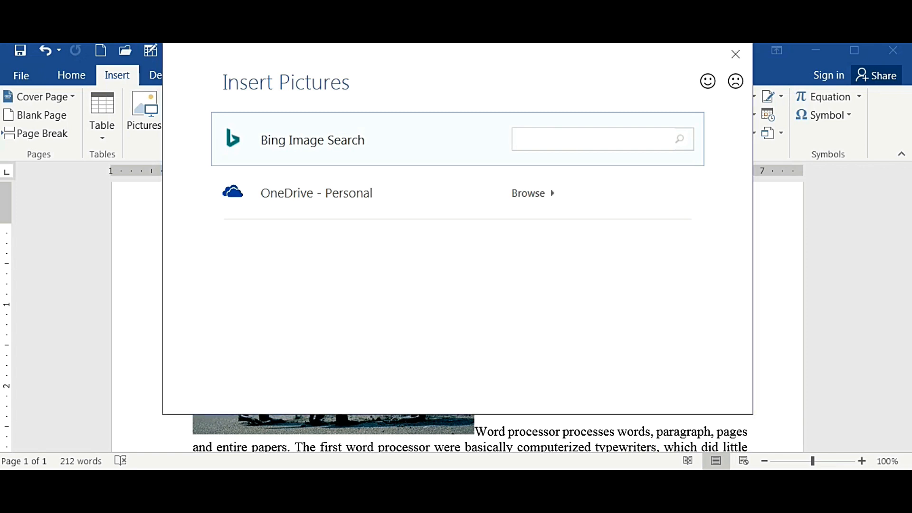
text(car)
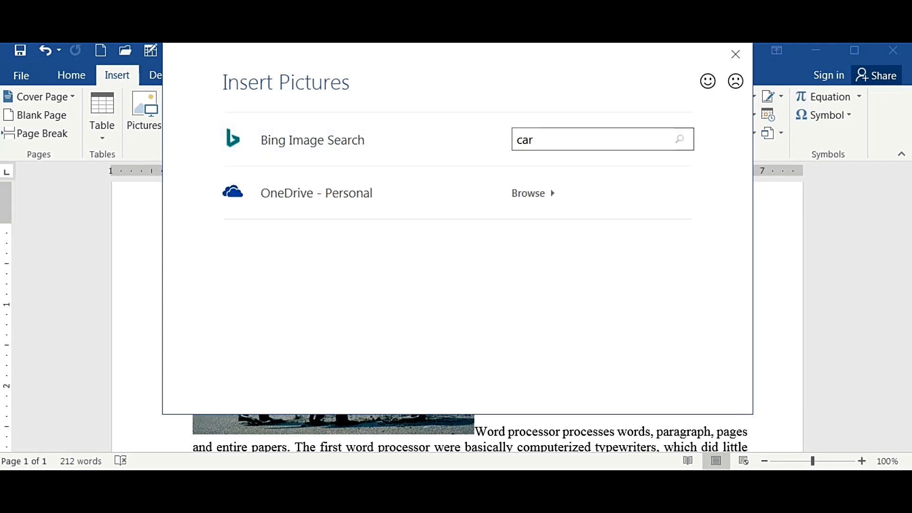
key(Return)
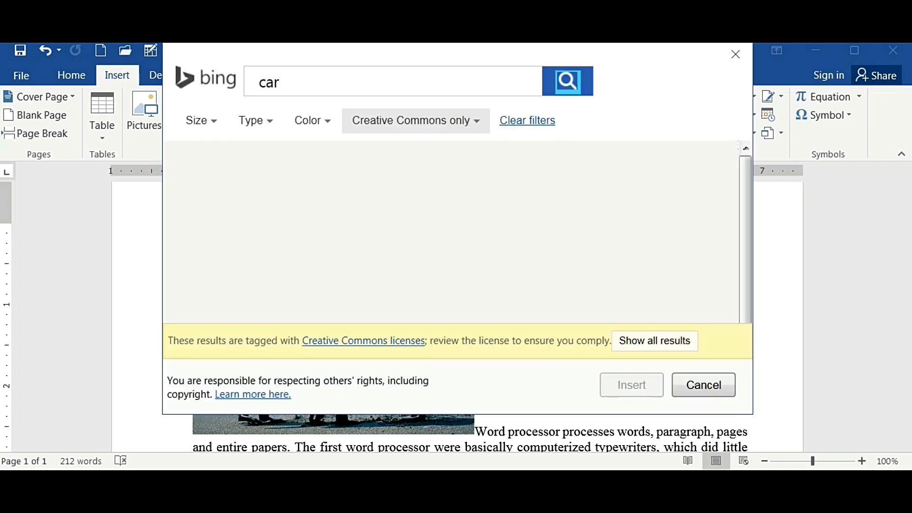
Step: Try selecting several car images in the search results, including the orange car and the blue station wagon
scroll(452, 232, up, 2)
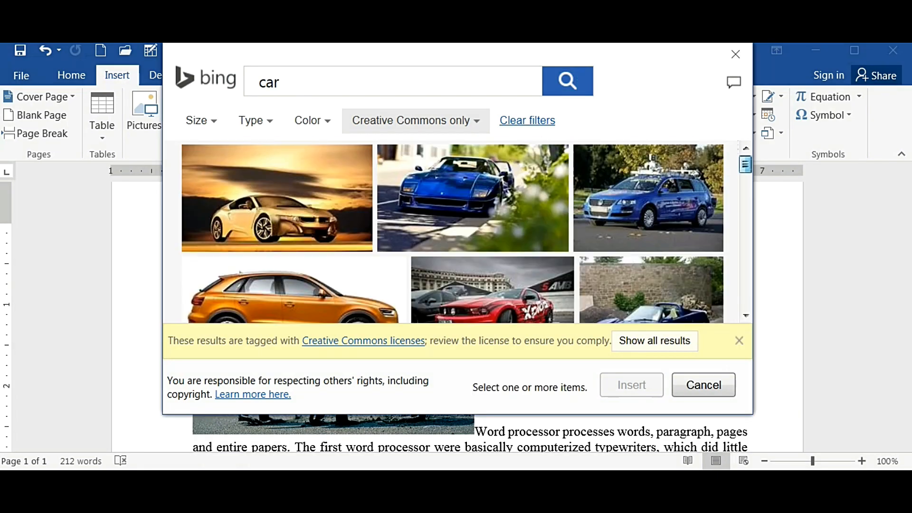
drag(745, 164, 745, 165)
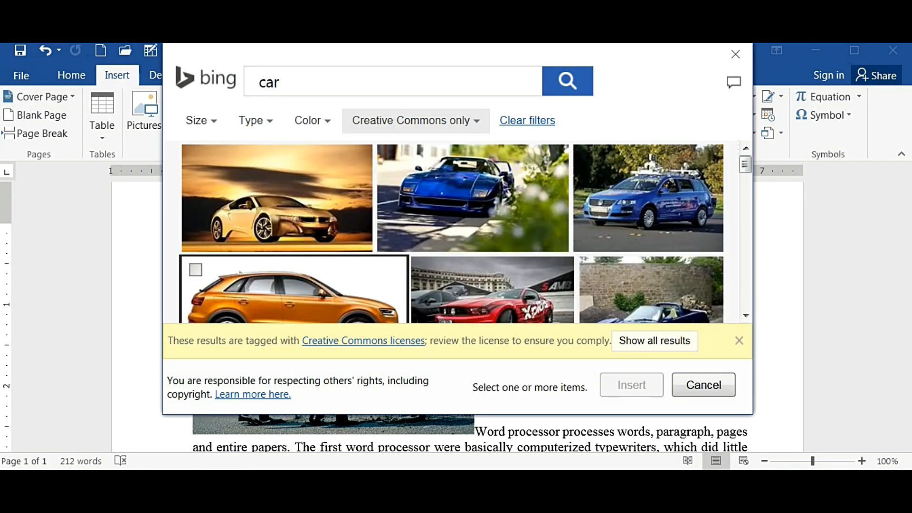
click(294, 290)
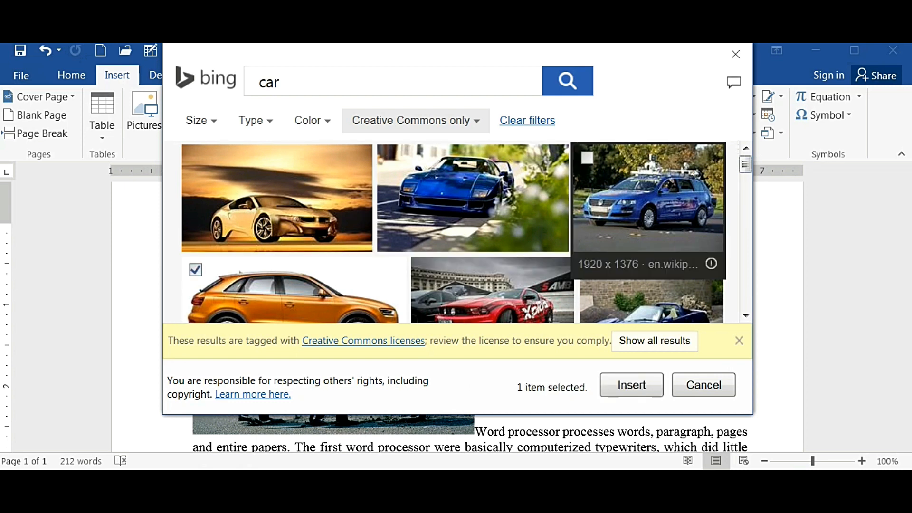
click(587, 157)
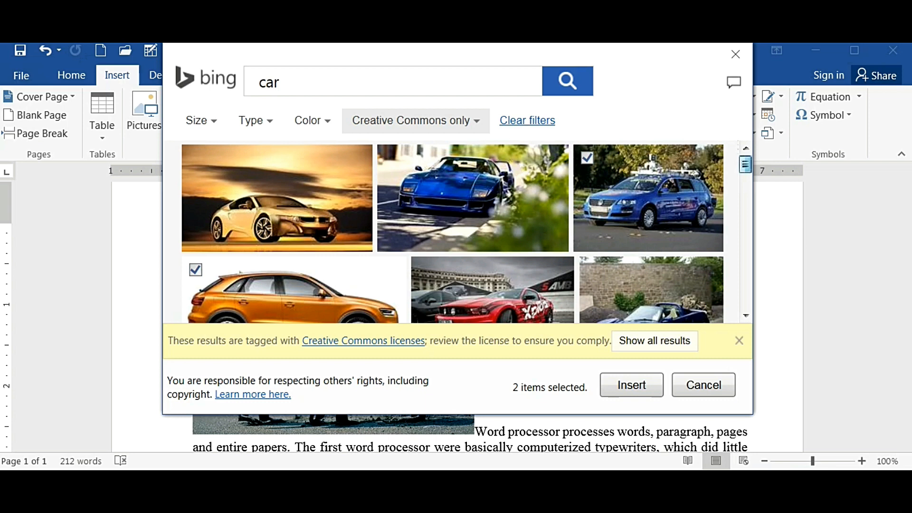
click(593, 270)
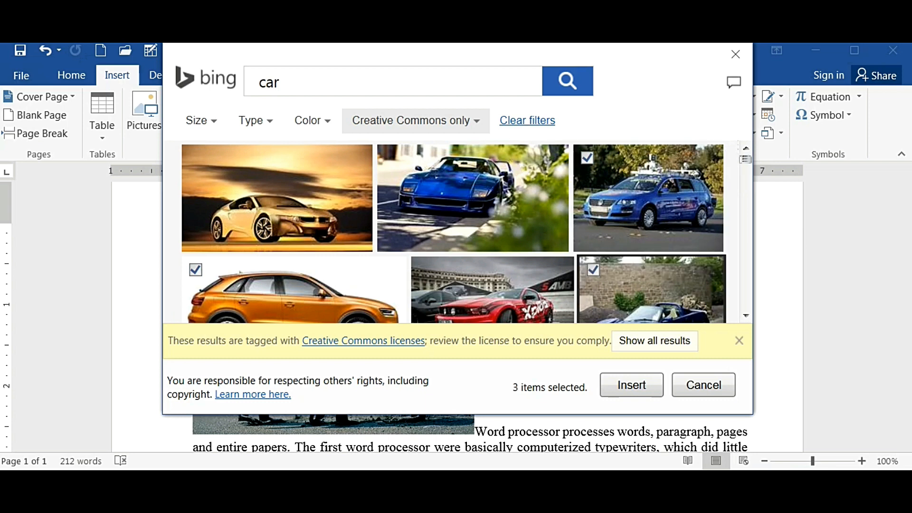
click(593, 269)
click(195, 158)
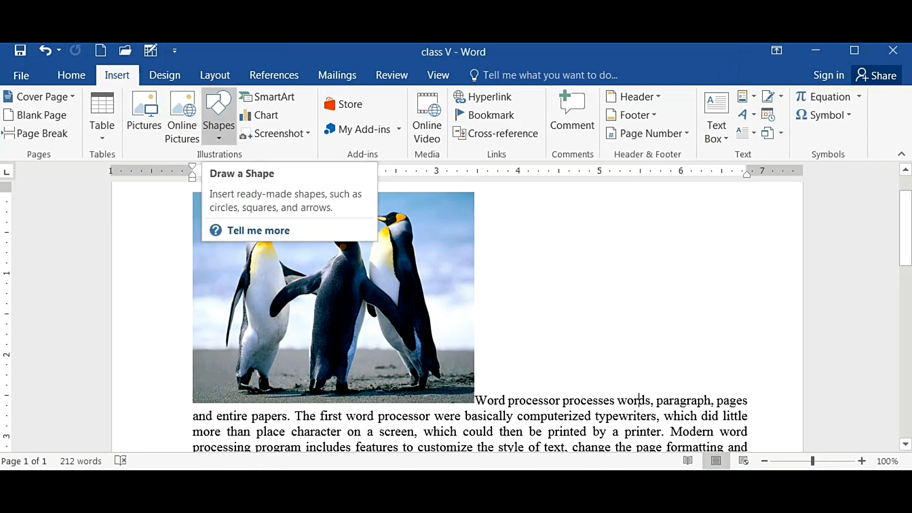
Step: Draw an isosceles triangle about 1.05" high by 1.32" wide in the blank area beside the penguins picture
click(219, 118)
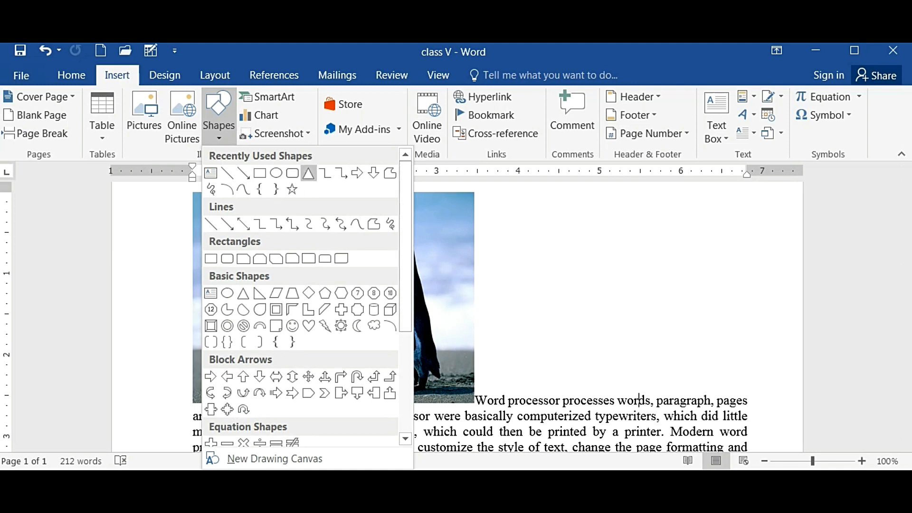
click(308, 173)
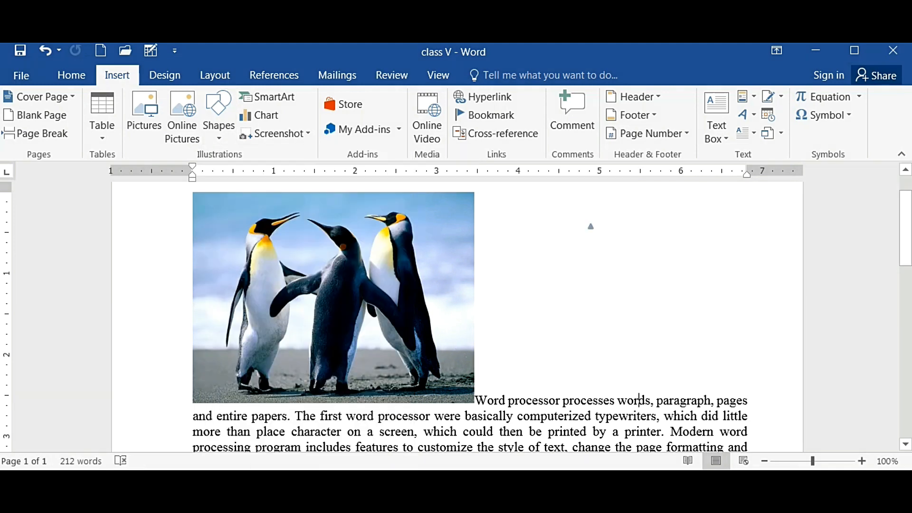
drag(588, 224, 696, 310)
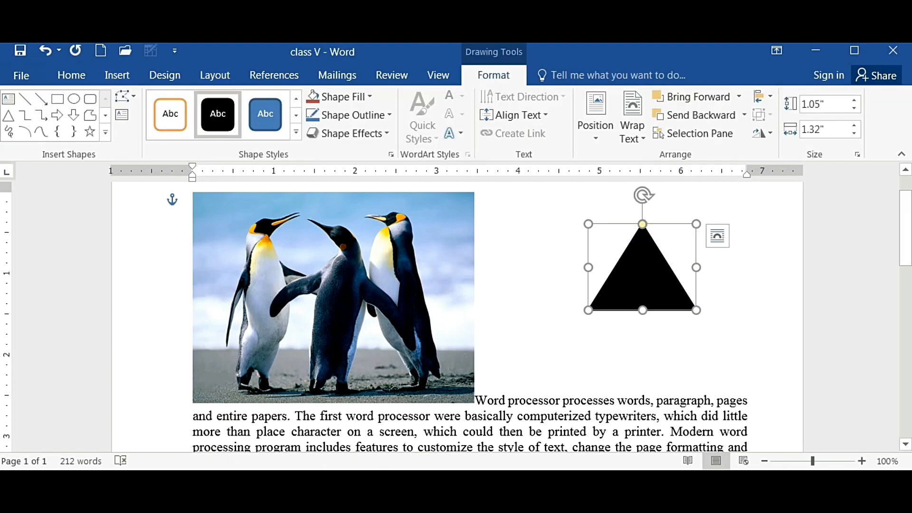
click(663, 400)
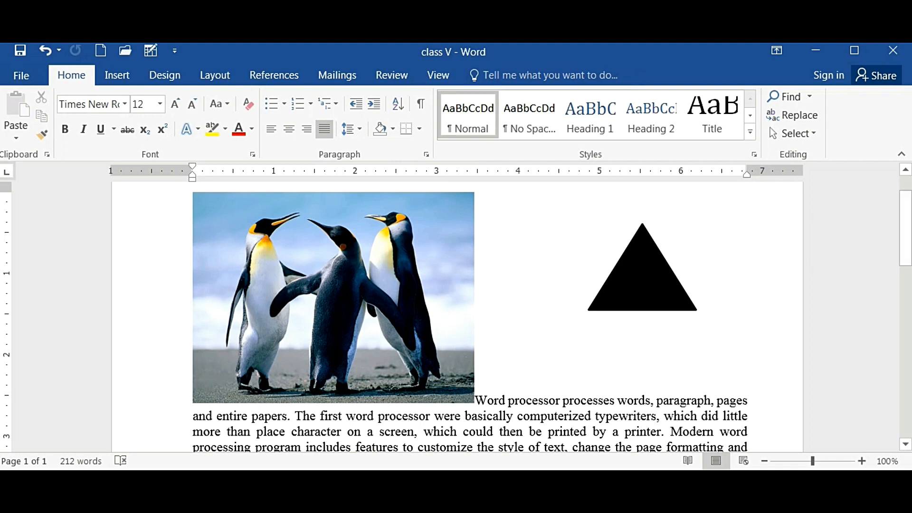
Step: Remove the background of the penguins picture and keep the changes
click(334, 298)
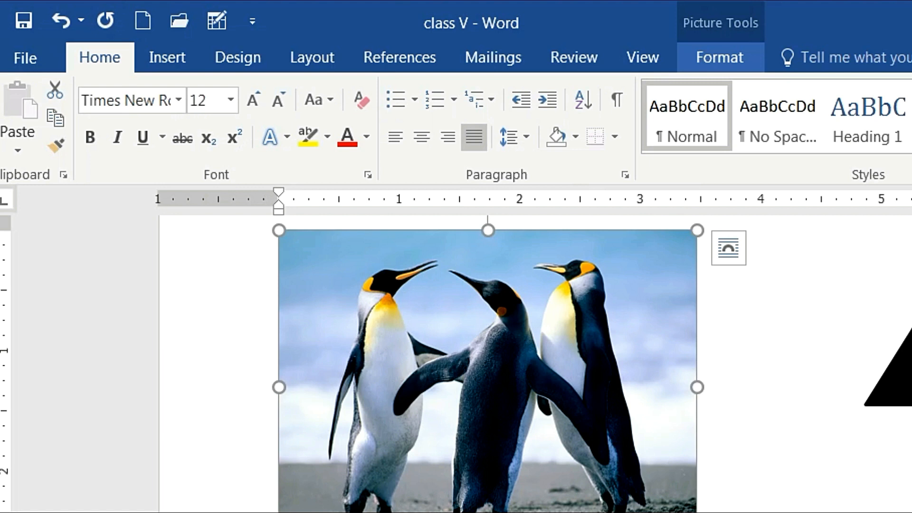
click(719, 58)
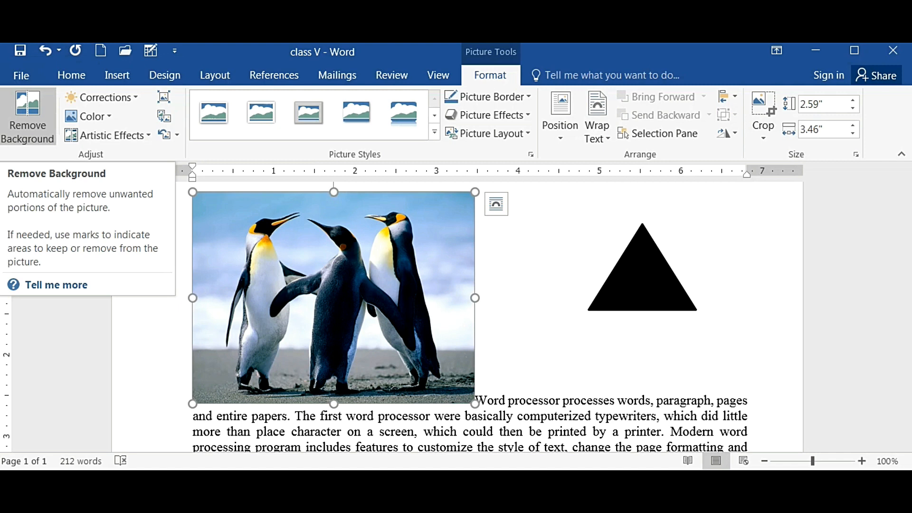
click(28, 116)
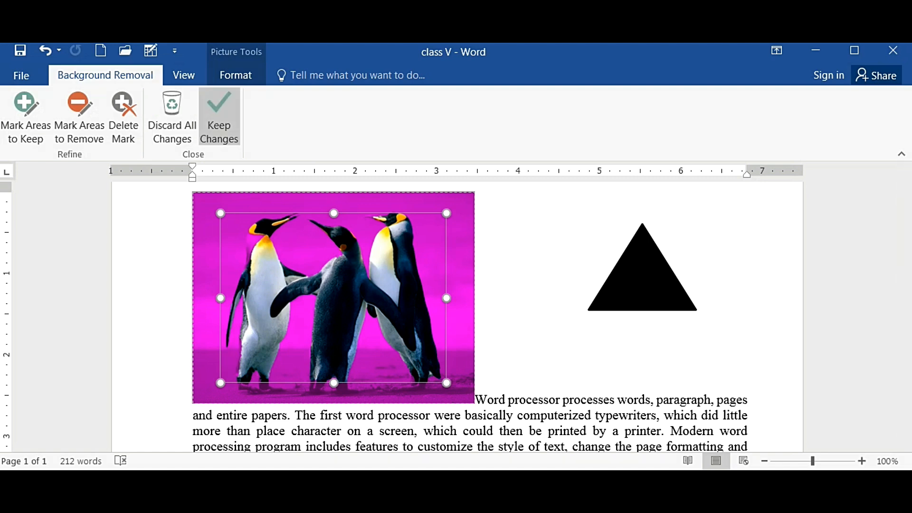
click(218, 117)
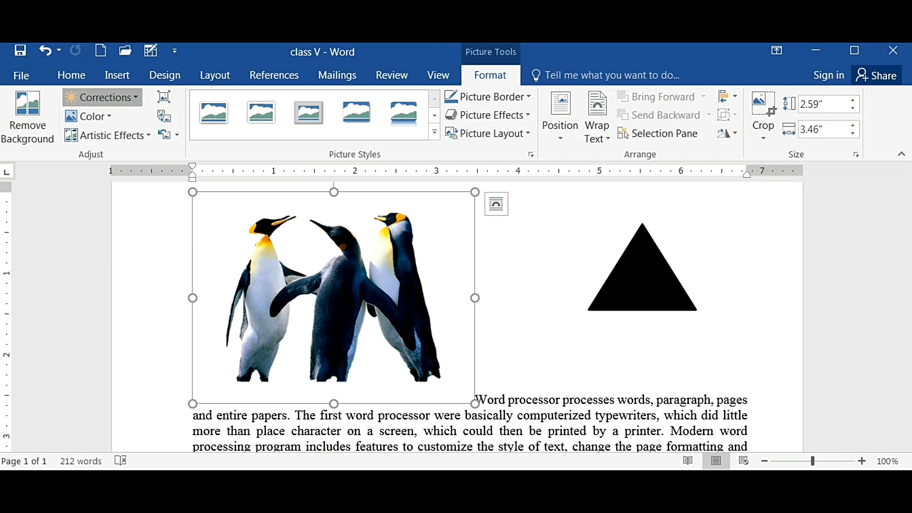
Step: Move the penguins picture to just after "Word processor processes" and shift the triangle clear of it, nearer the page edge
click(103, 96)
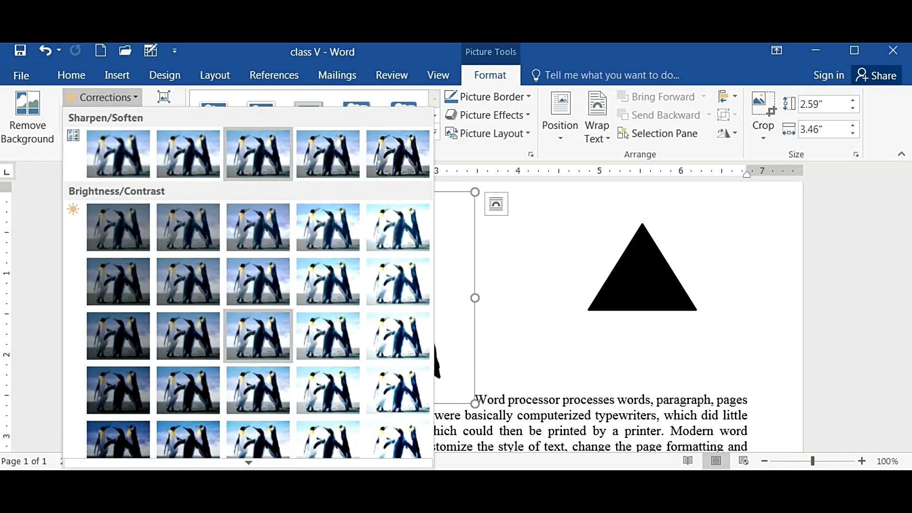
click(454, 238)
drag(404, 266, 413, 275)
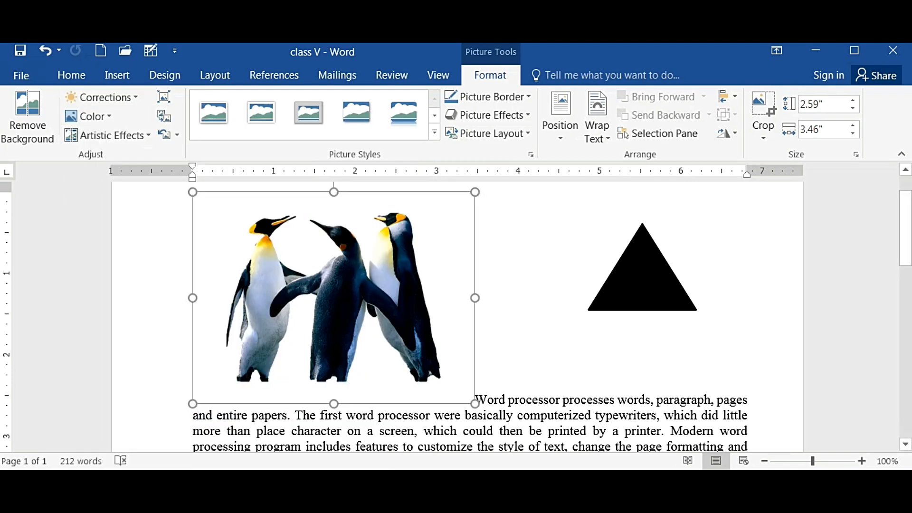
drag(642, 280, 725, 351)
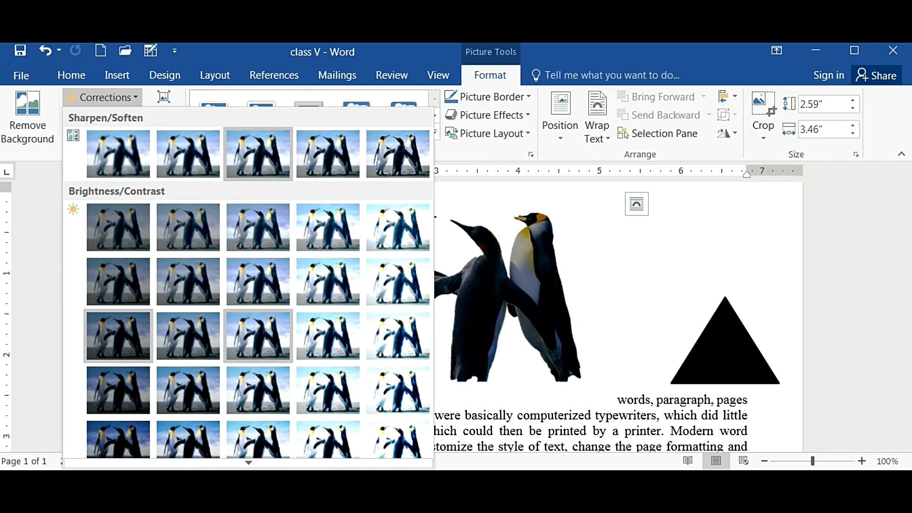
Step: Darken the penguins picture with a low-brightness, normal-contrast correction and recolor it with the light red variation
click(118, 335)
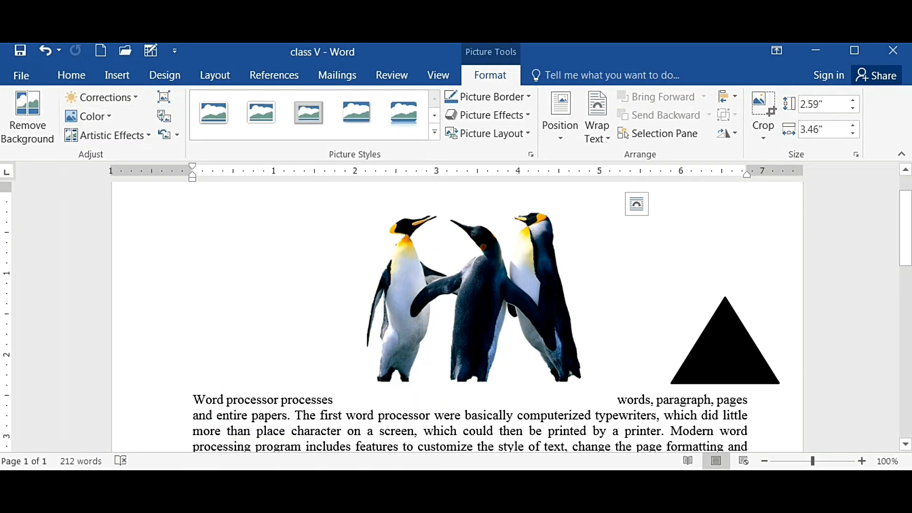
click(88, 117)
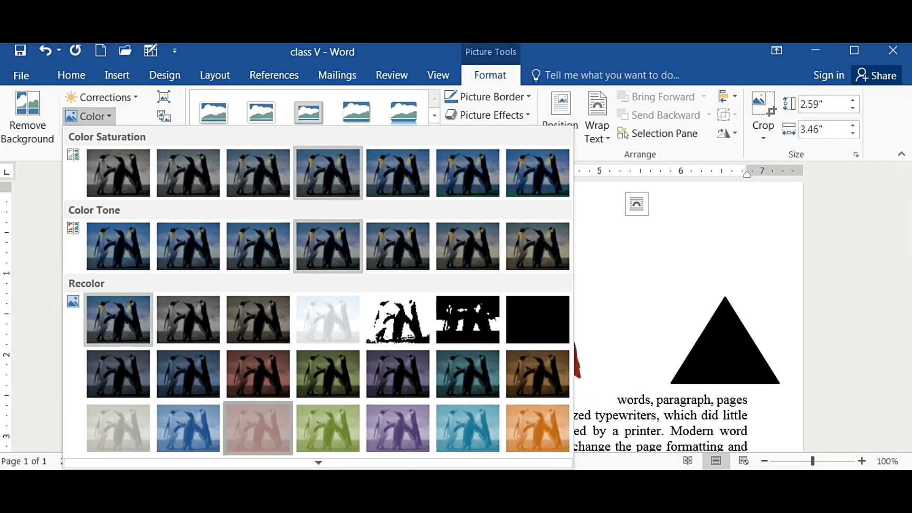
click(258, 428)
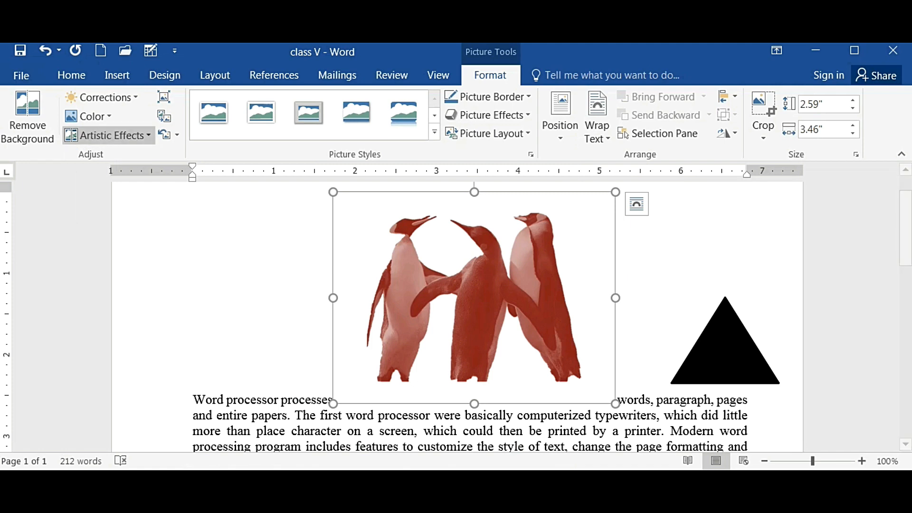
Step: Restore the penguins picture's original colors by removing the red recolor, deselect it and undo the last change
click(107, 136)
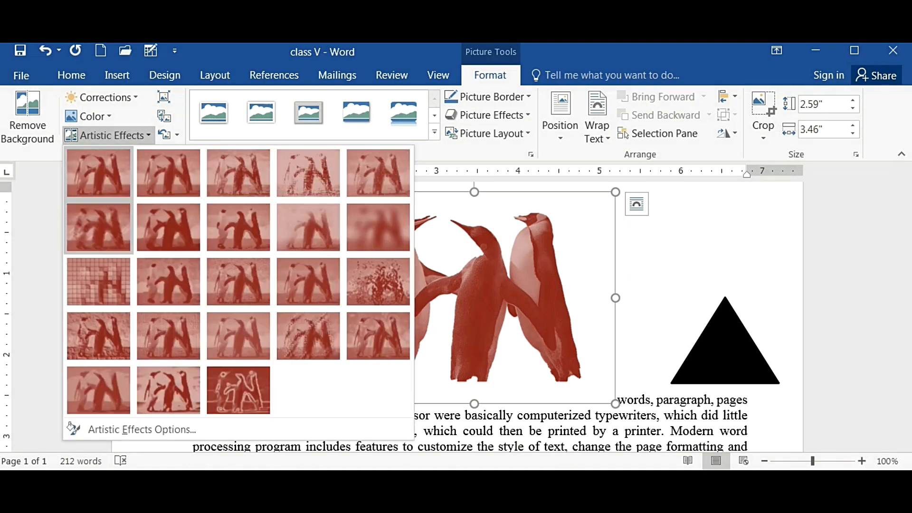
click(107, 135)
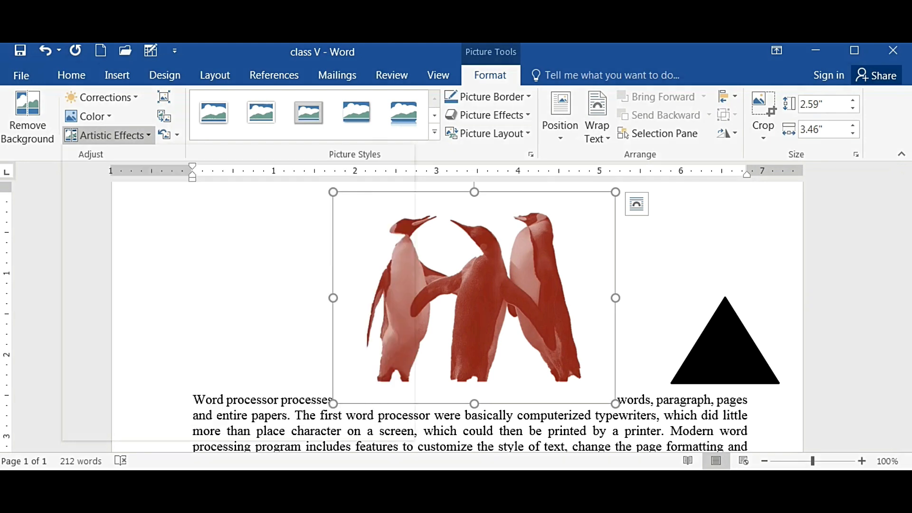
click(88, 117)
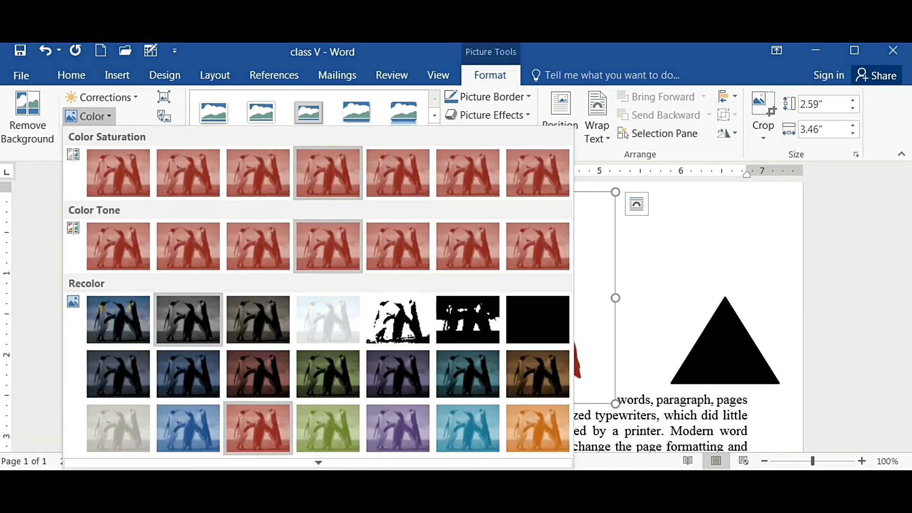
click(118, 319)
click(634, 399)
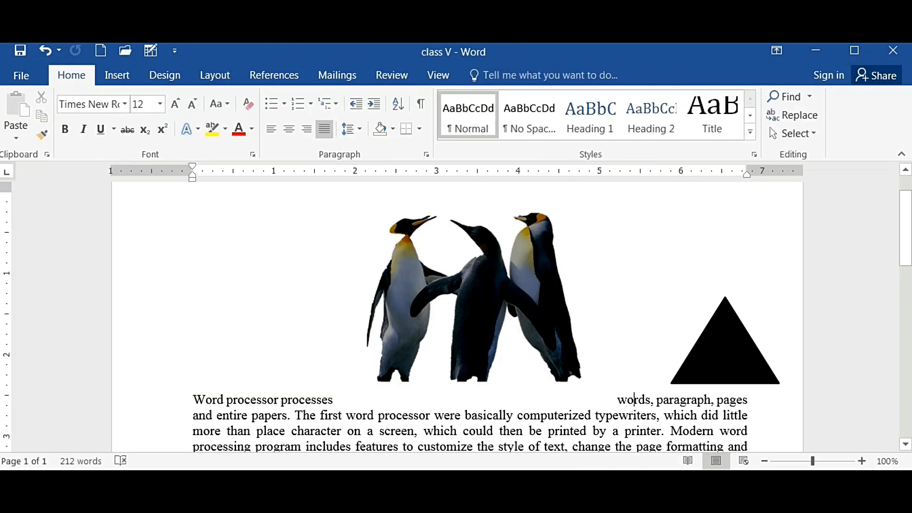
key(ctrl+z)
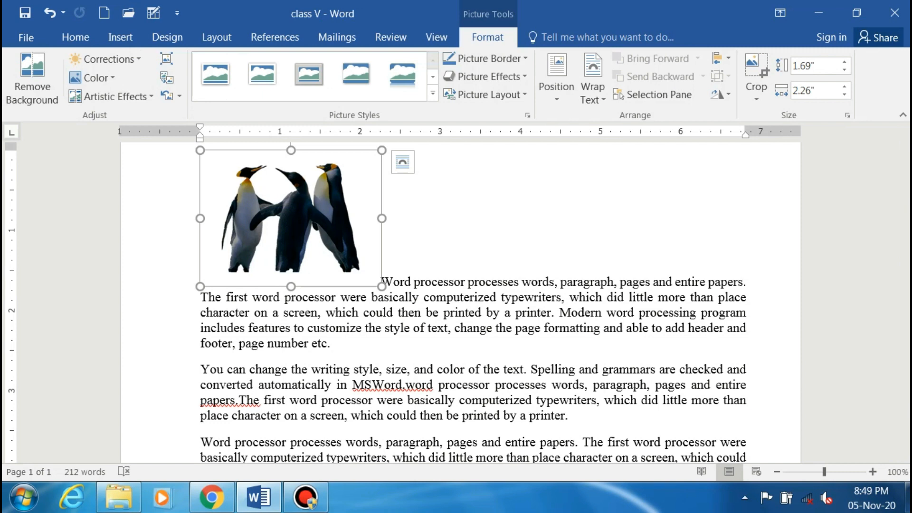
Step: Apply the beveled metal-frame picture style to the penguins picture and set its border color to Red, Accent 2
click(432, 93)
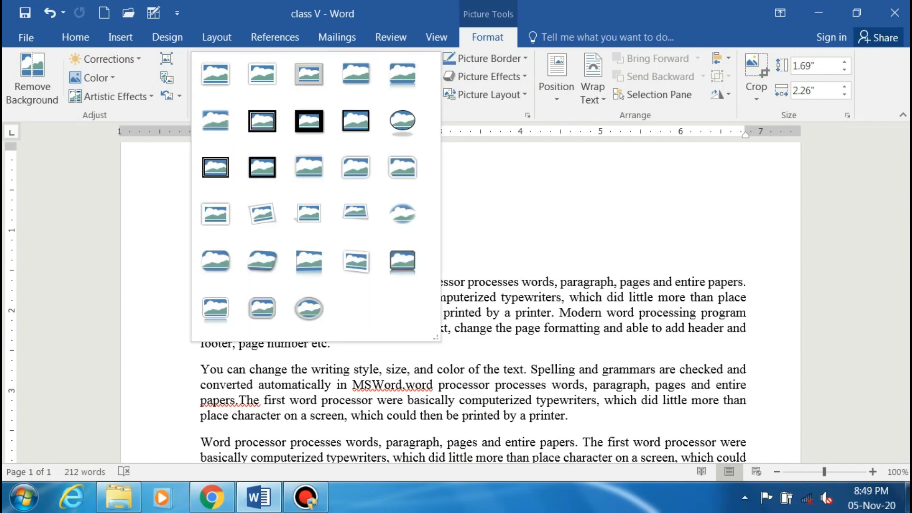
click(308, 74)
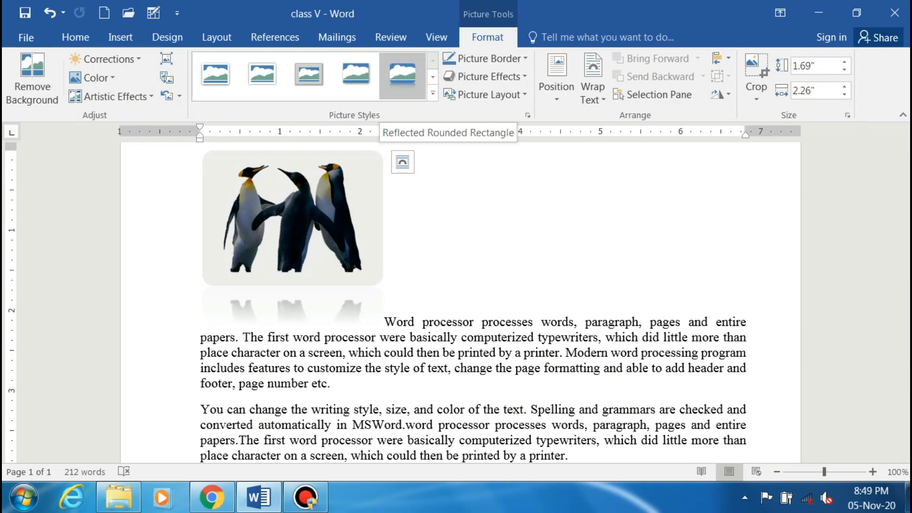
click(309, 76)
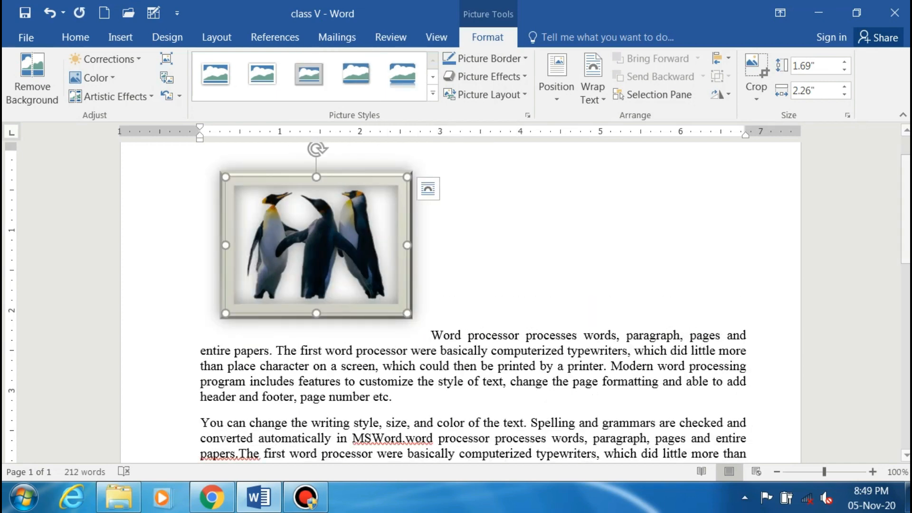
click(484, 59)
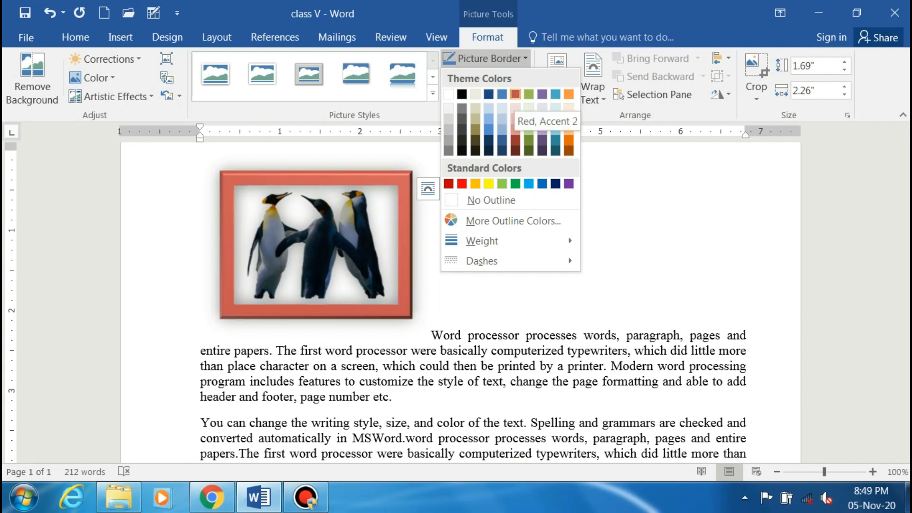
click(516, 94)
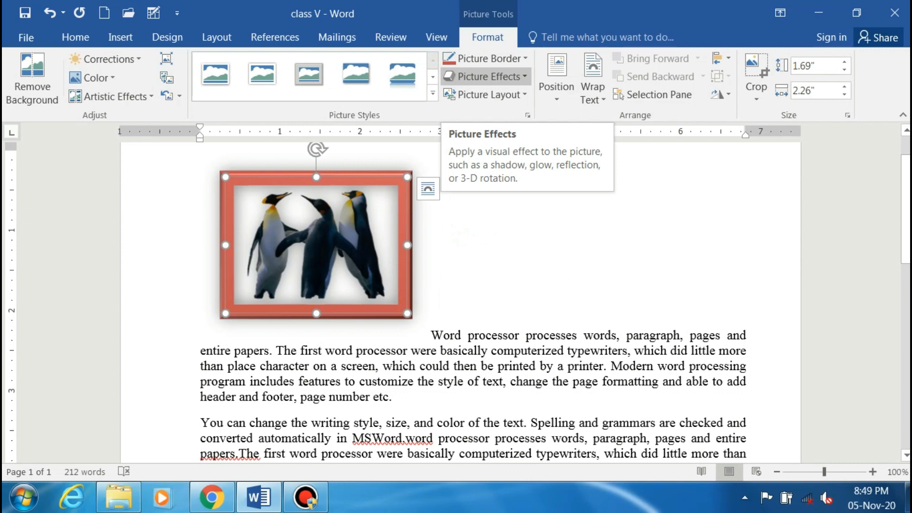
Step: Add a perspective shadow below the penguins picture that slants toward the lower right
click(484, 76)
mouse_move(494, 105)
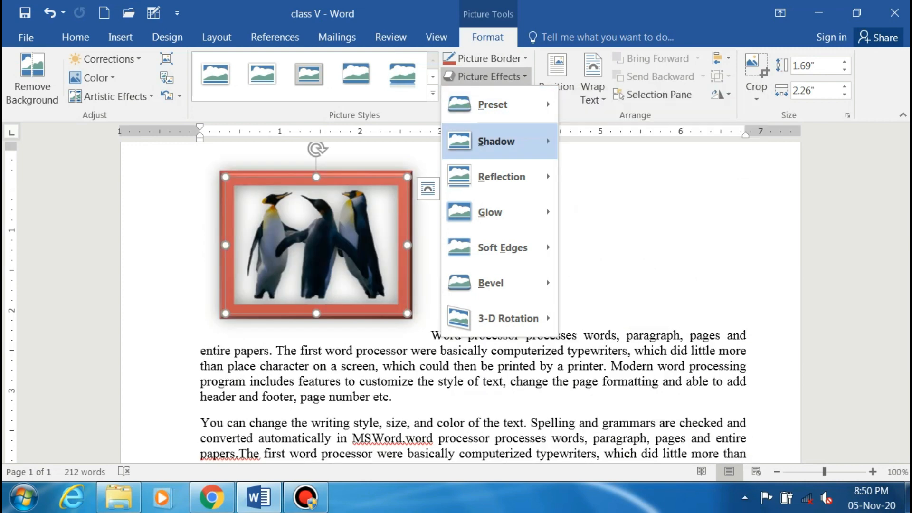
mouse_move(496, 141)
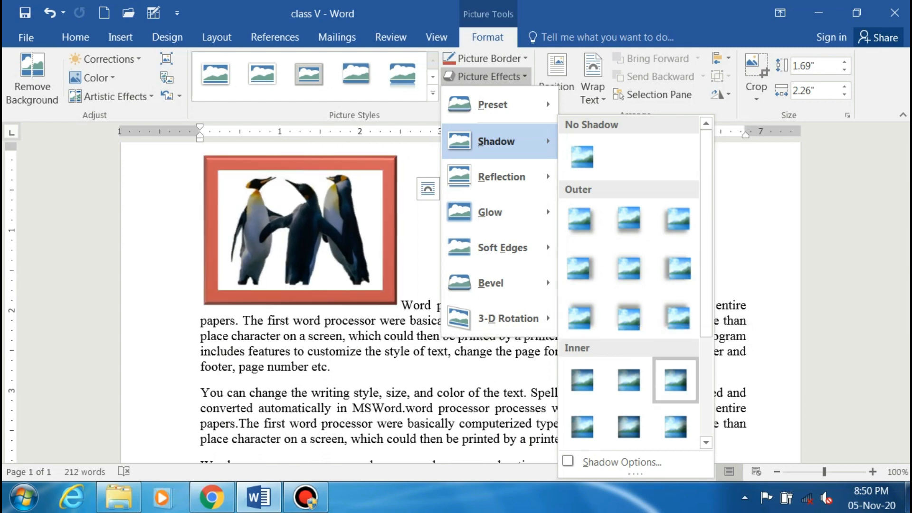
scroll(629, 426, down, 3)
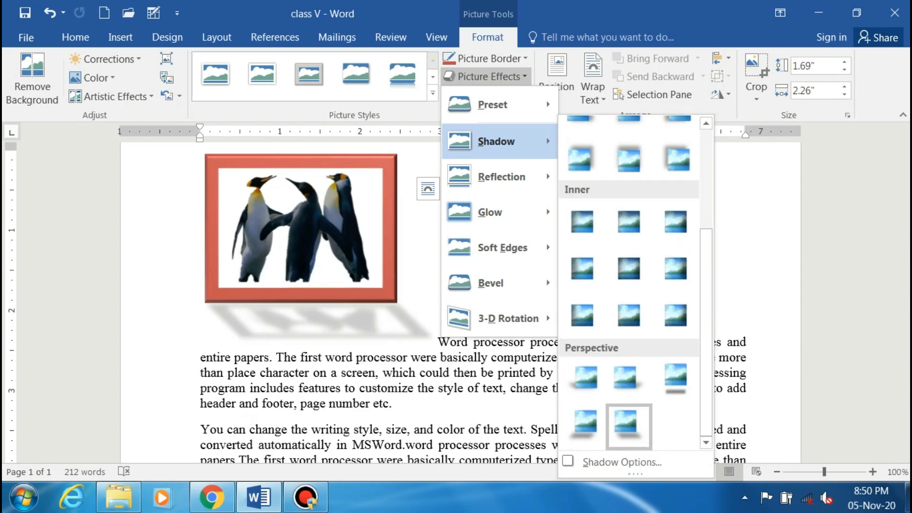
click(629, 426)
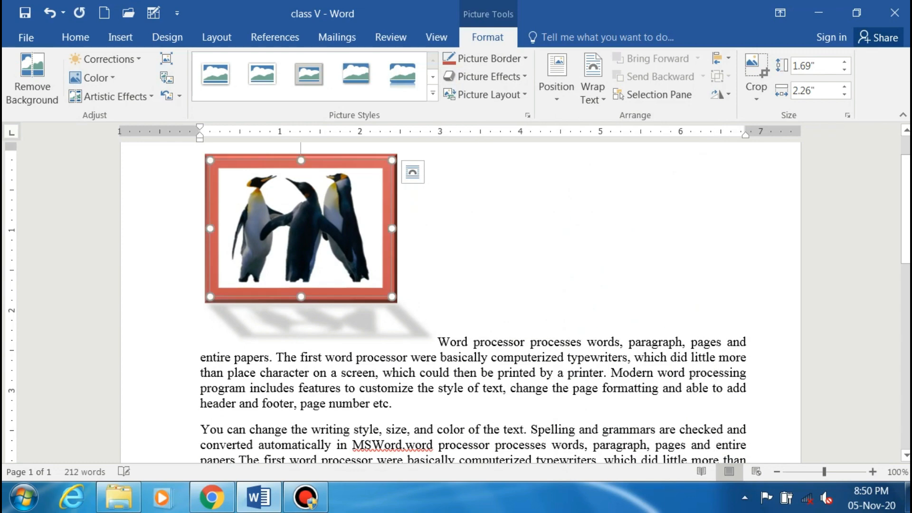
Step: Preview the reflection, glow, soft edges, bevel and 3-D rotation effects on the framed penguins picture, keeping No Reflection
click(489, 76)
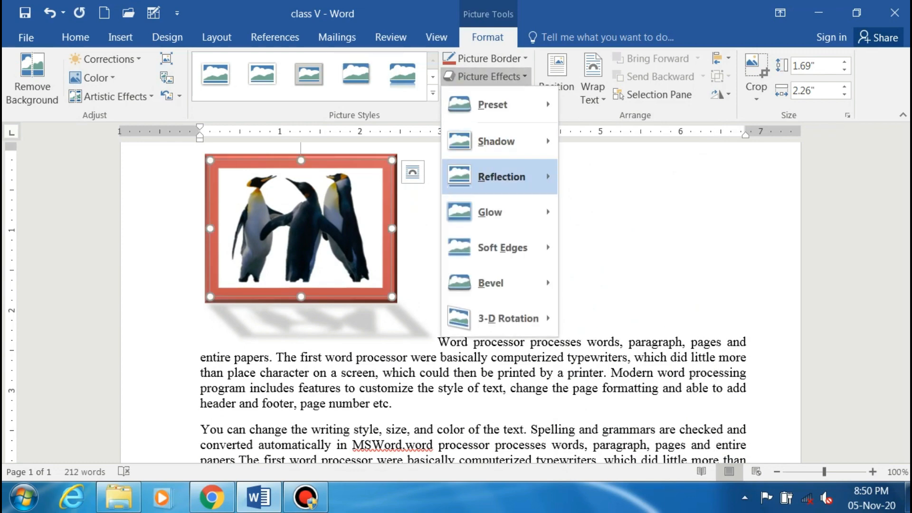
mouse_move(501, 176)
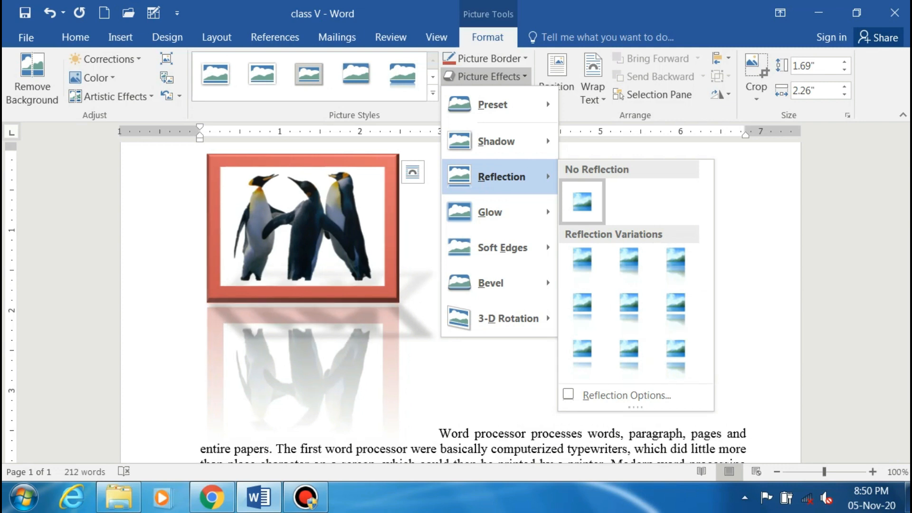
click(582, 201)
click(484, 76)
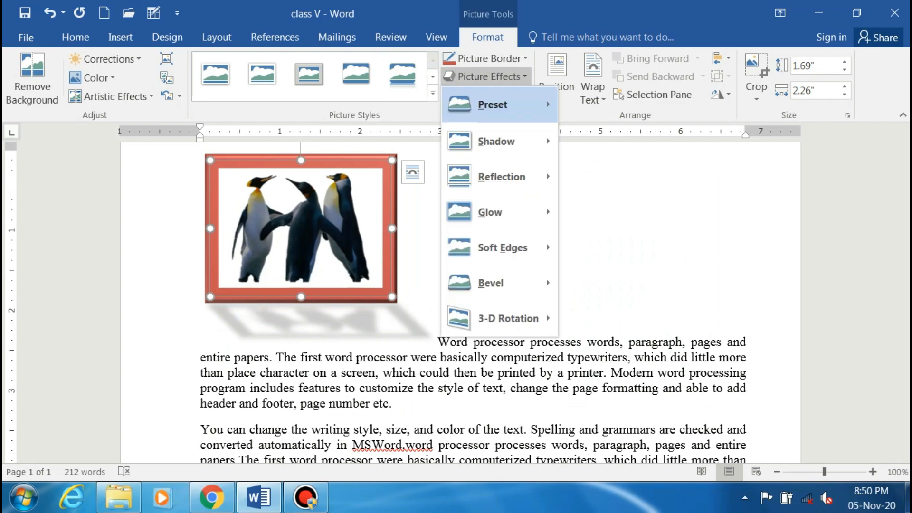
mouse_move(494, 212)
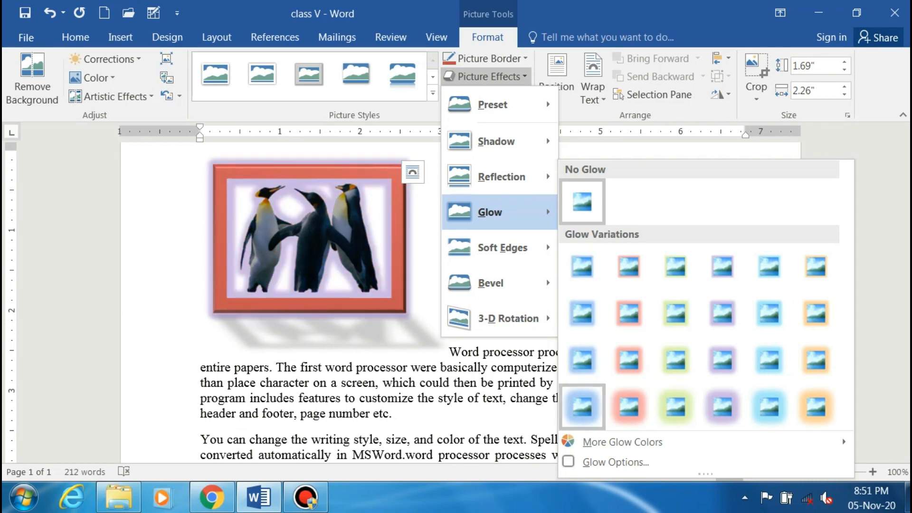
mouse_move(502, 247)
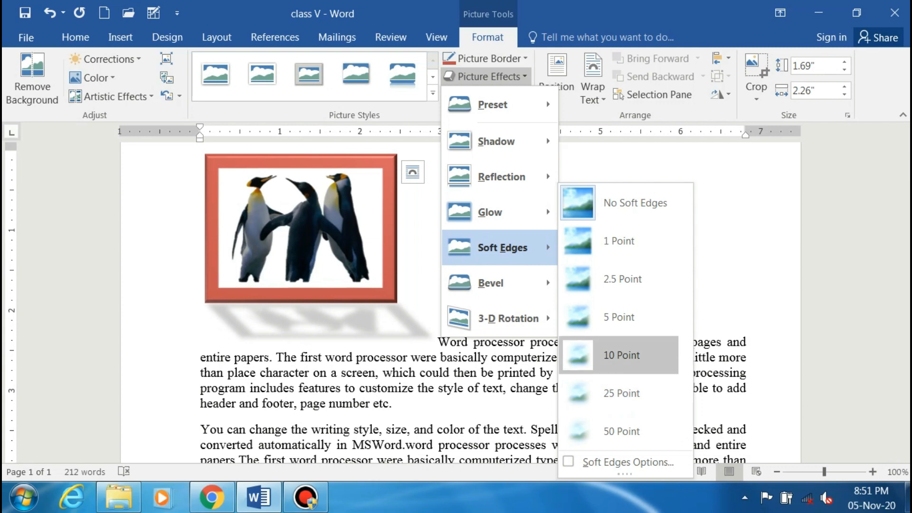
mouse_move(490, 282)
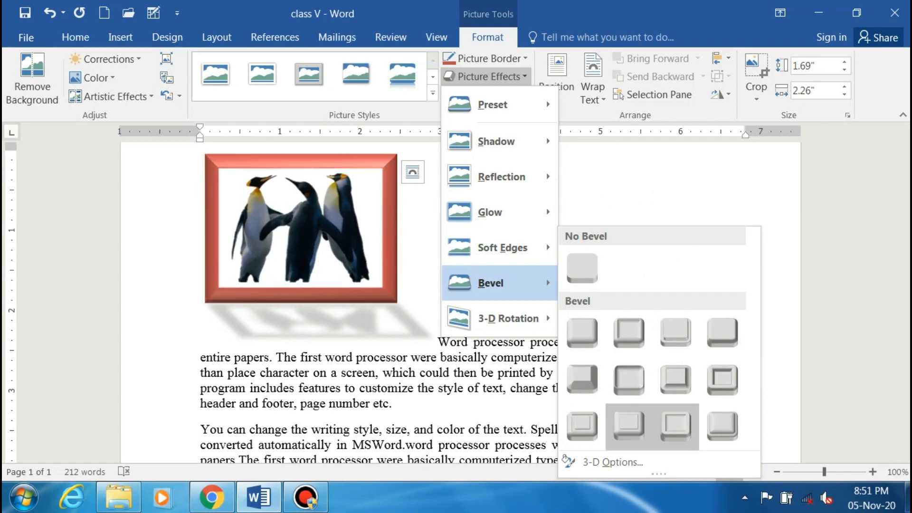
mouse_move(508, 318)
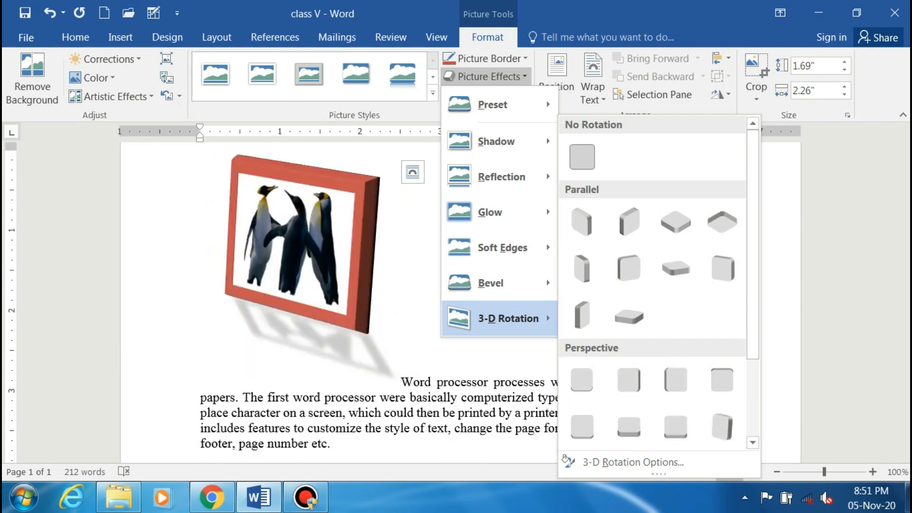
scroll(722, 426, down, 3)
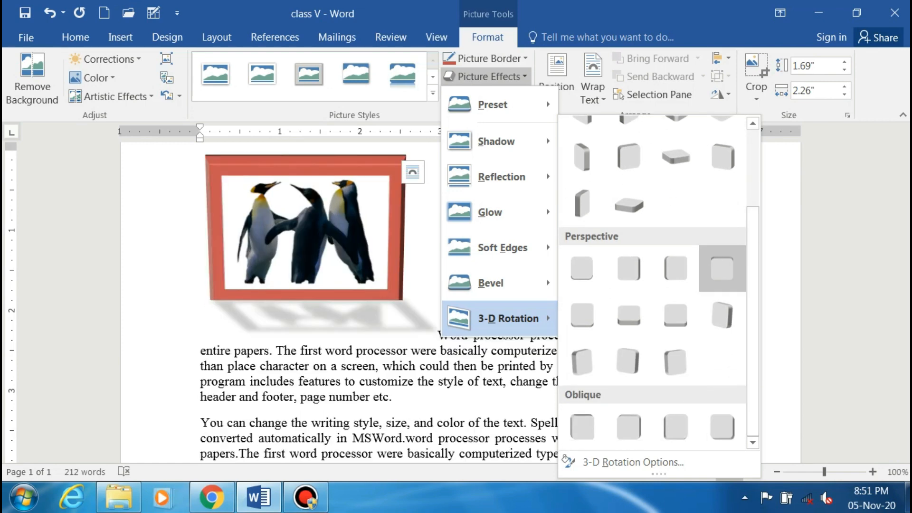
scroll(659, 282, up, 3)
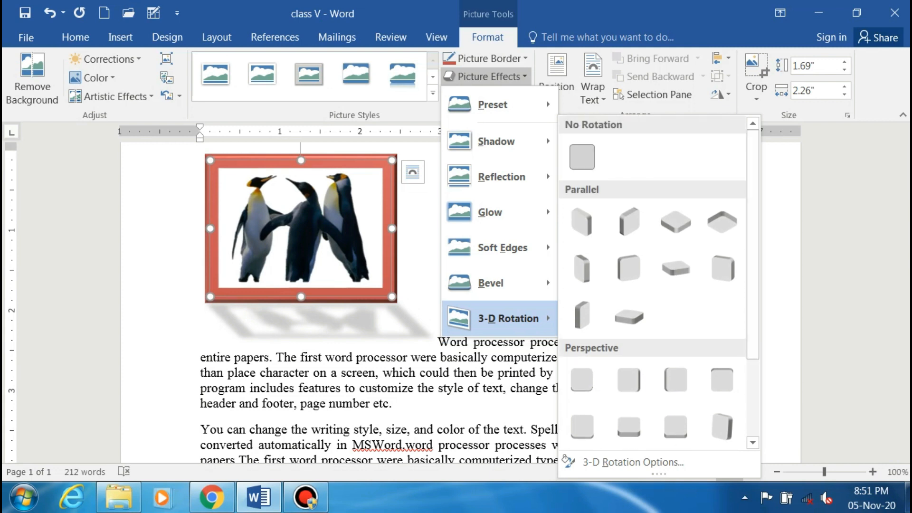
key(Escape)
key(Escape)
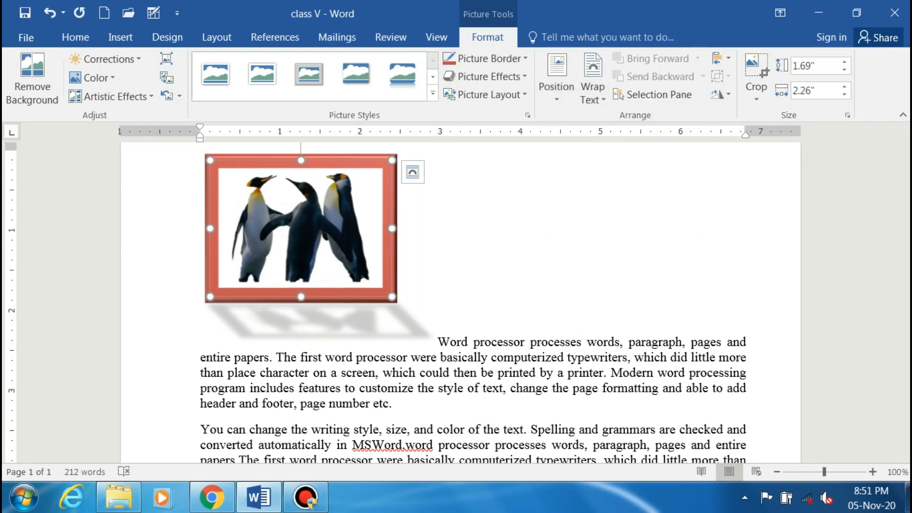
click(556, 78)
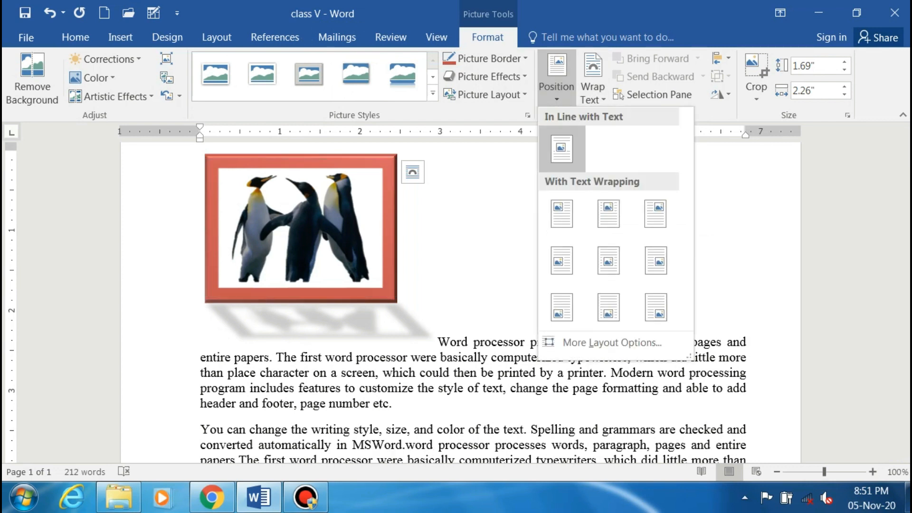
key(Escape)
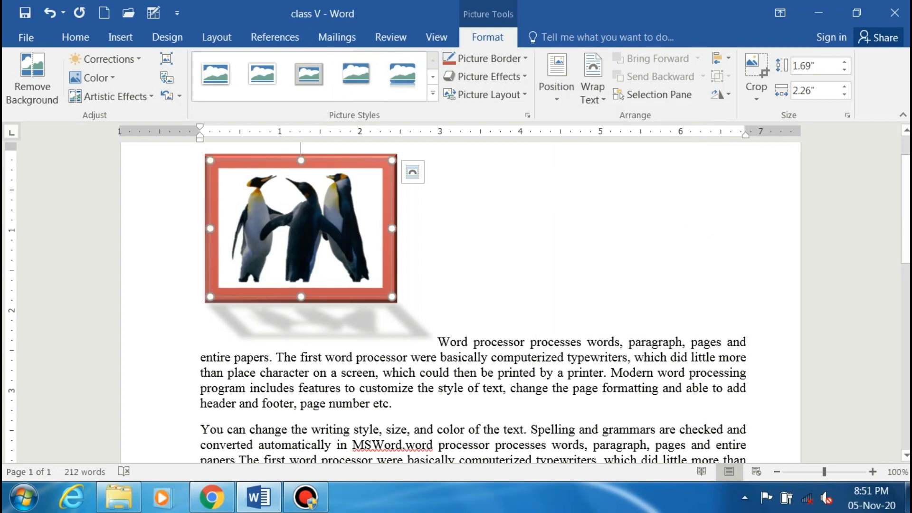
click(556, 79)
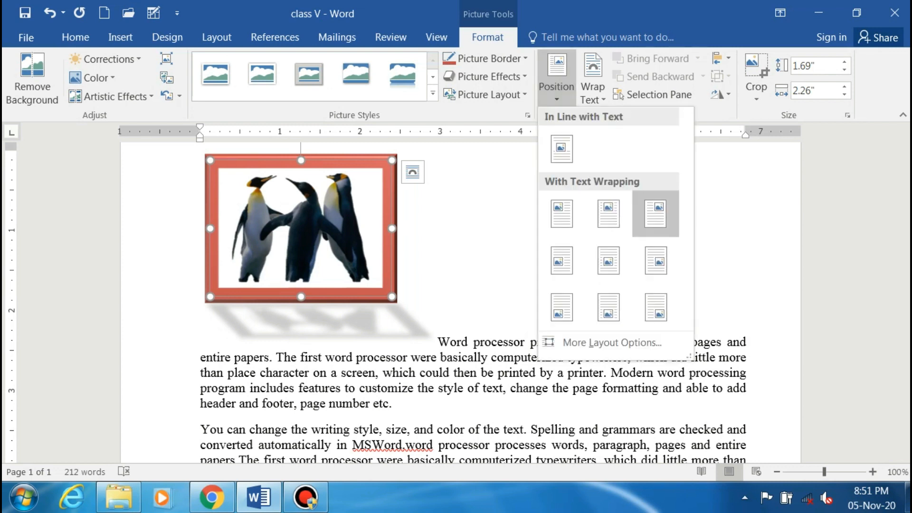
key(Escape)
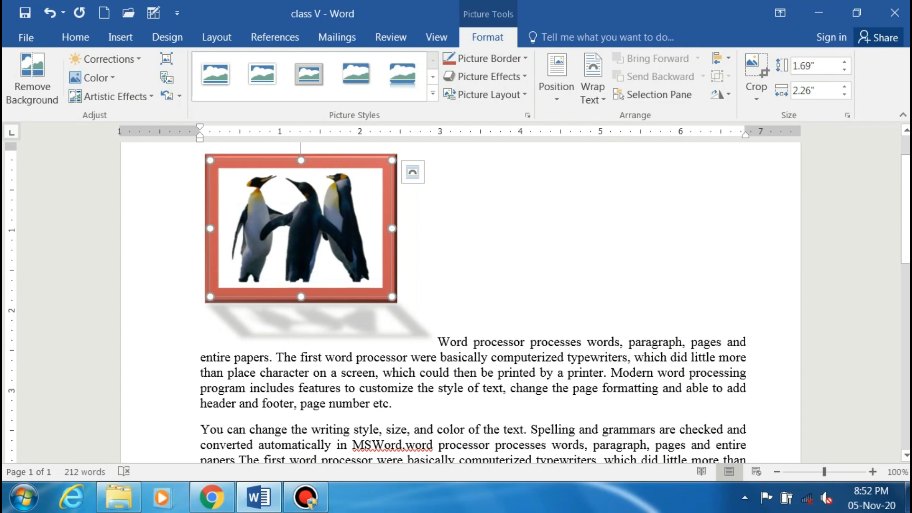
Step: Set the penguins picture's text wrapping to In Line with Text and then change it to Square
click(592, 92)
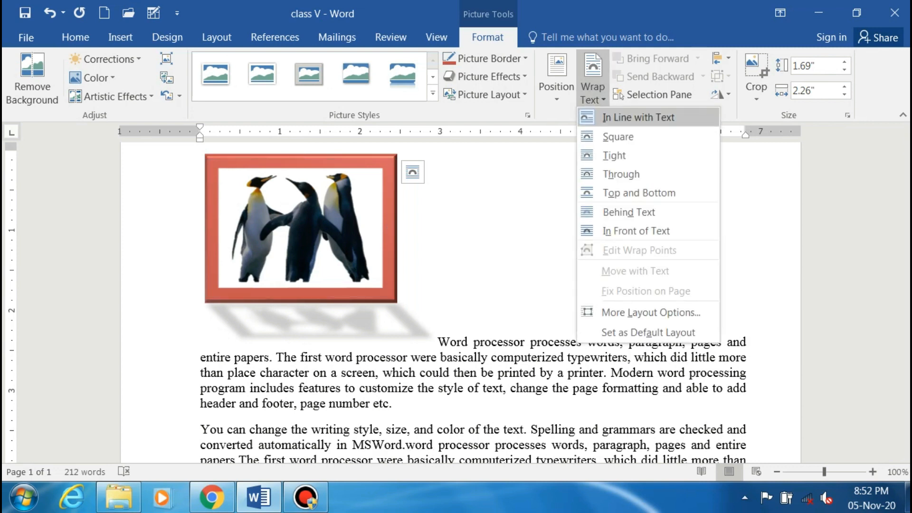
click(638, 117)
click(592, 93)
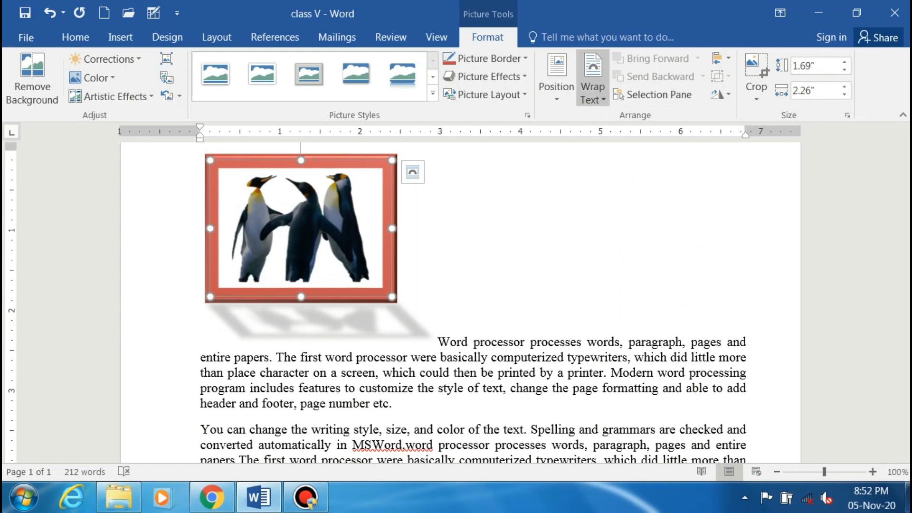
click(618, 136)
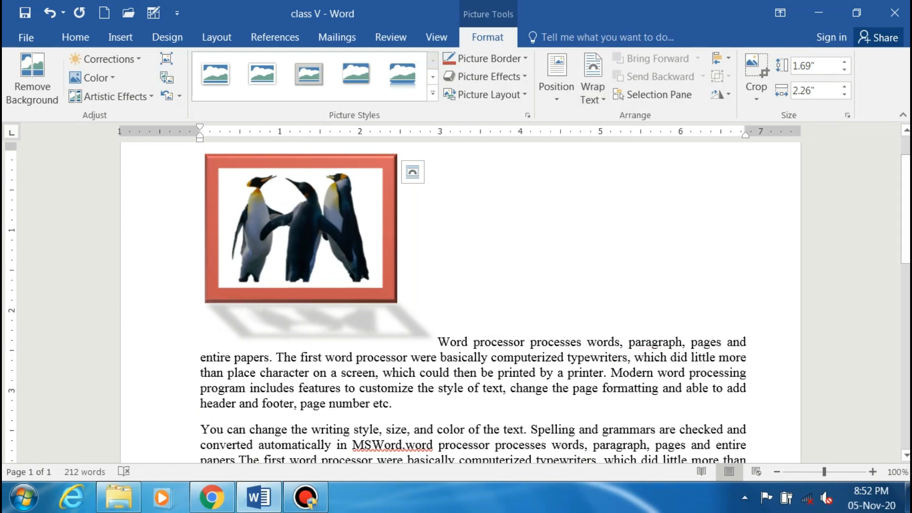
Step: Set the penguins picture's text wrapping to In Line with Text and then change it to Behind Text
click(592, 92)
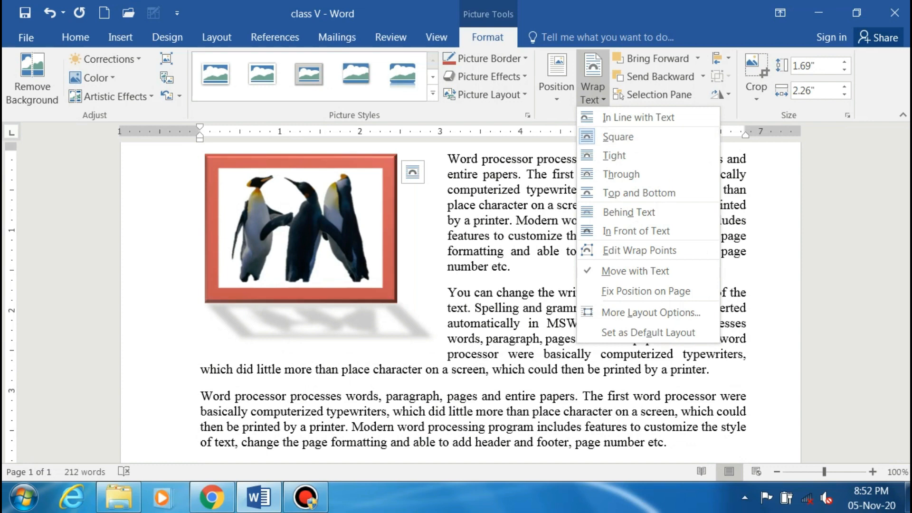
click(637, 117)
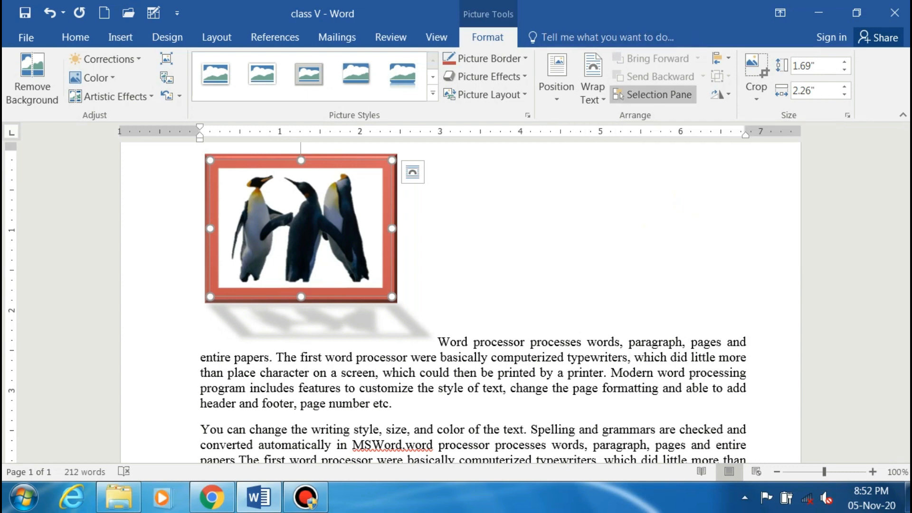
click(592, 92)
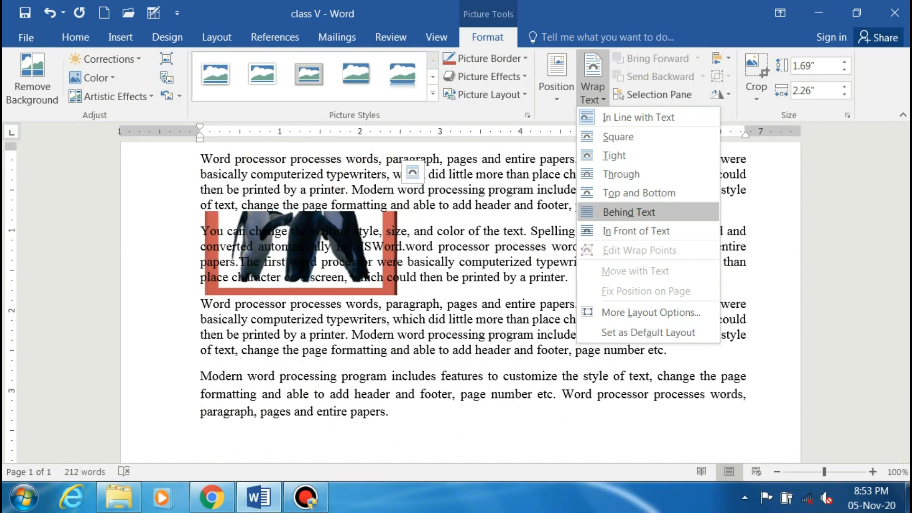
click(629, 212)
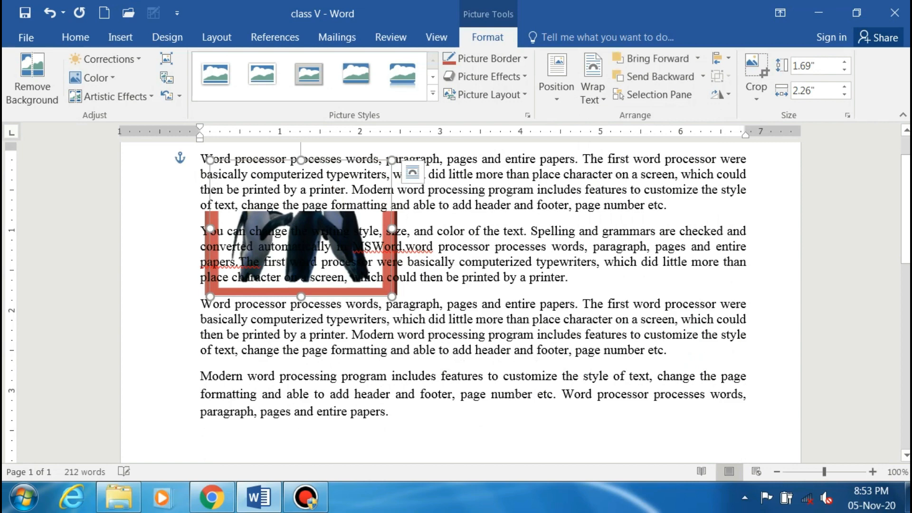
click(512, 304)
click(392, 412)
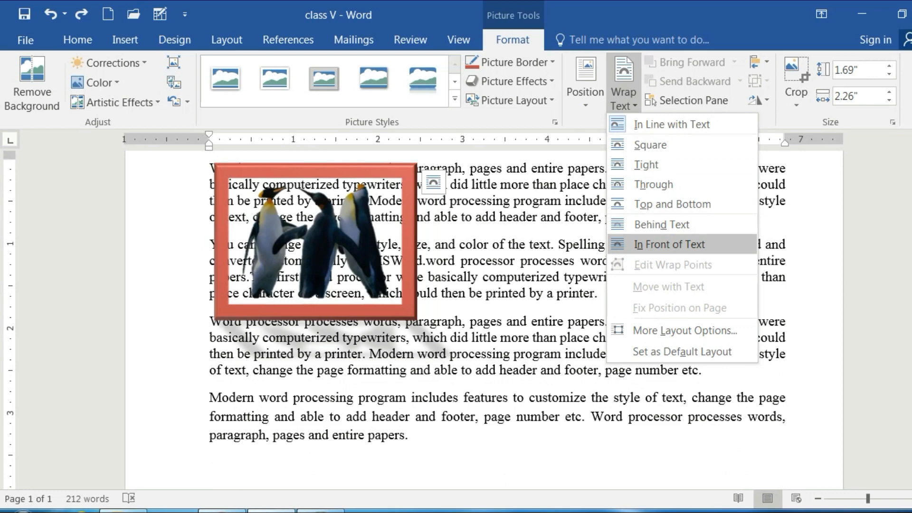
Step: Set the penguins picture's text wrapping to In Front of Text and move the picture over the middle of the paragraphs
click(669, 244)
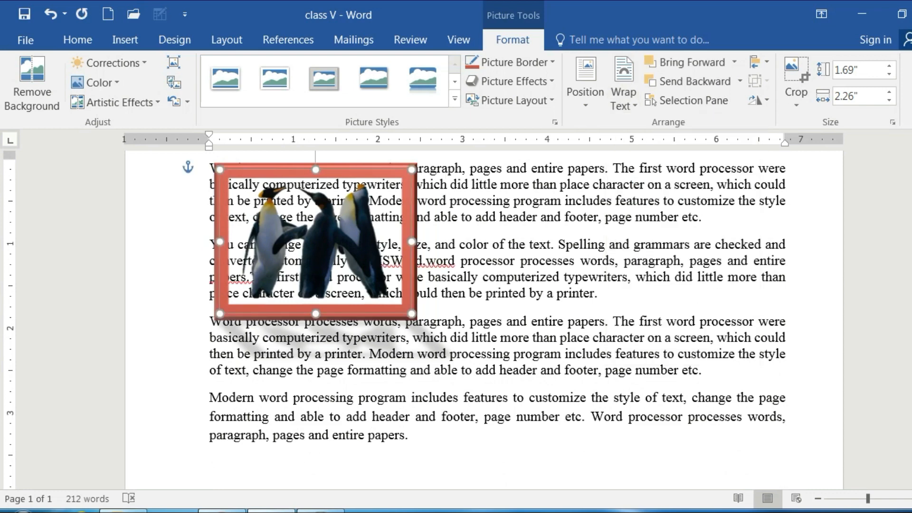
drag(315, 240, 479, 294)
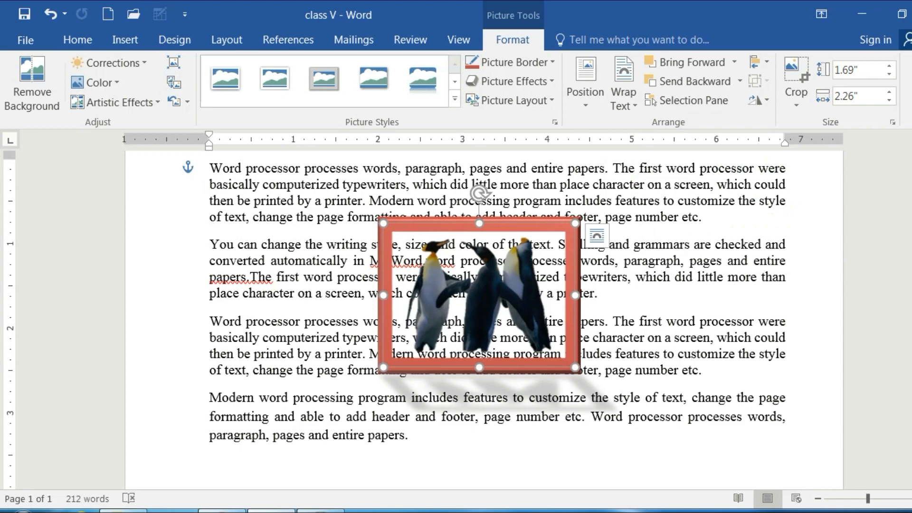
click(623, 86)
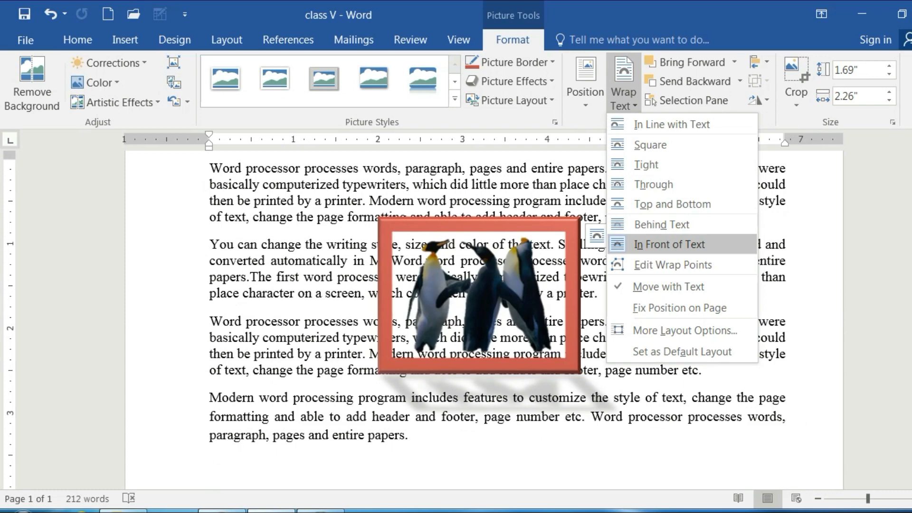
click(669, 244)
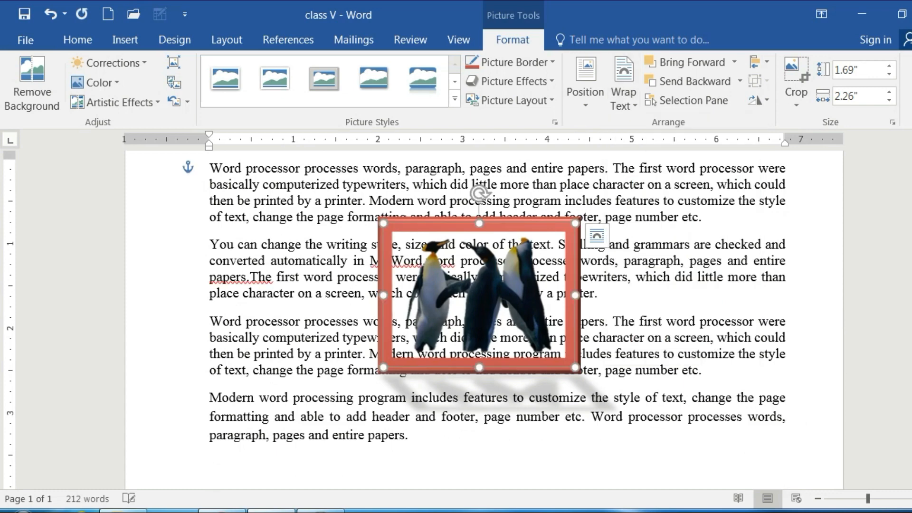
Step: Position the penguins picture at the top left of the page with square text wrapping
click(585, 92)
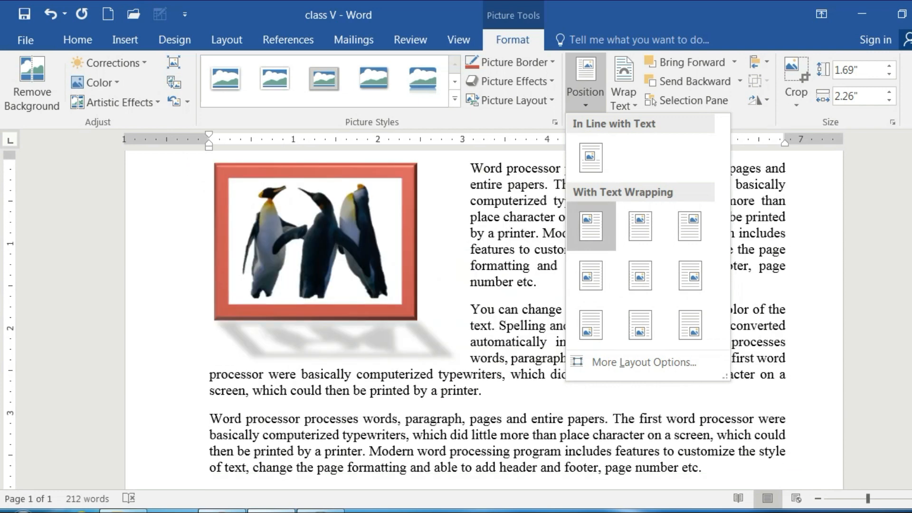
click(591, 227)
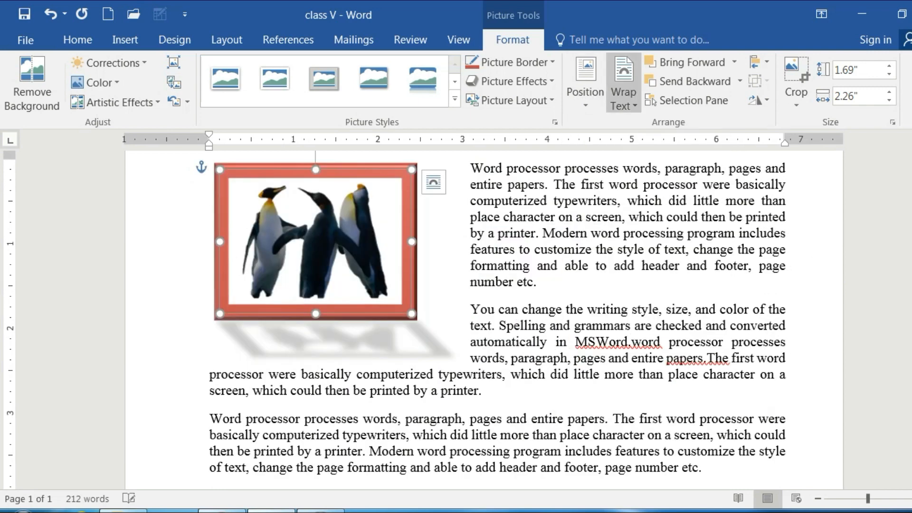
click(623, 95)
key(Escape)
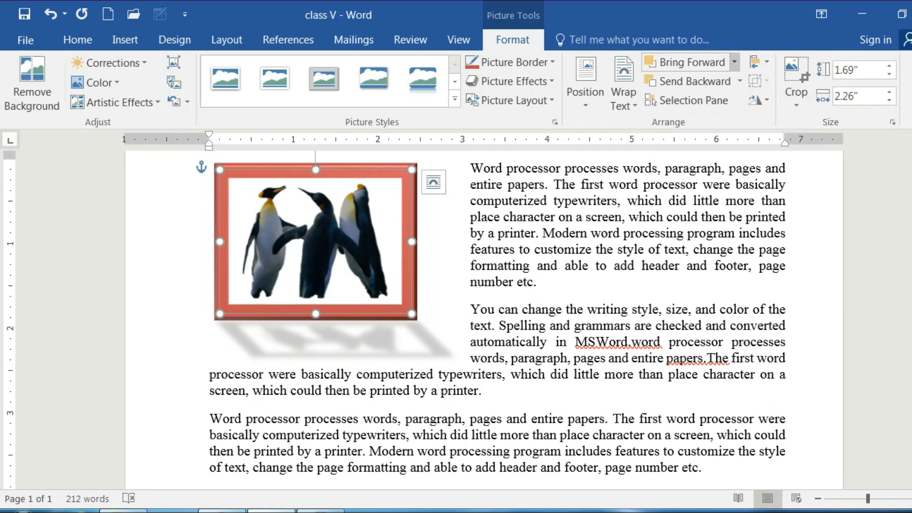
Step: Bring the penguins picture to the front and preview its rotate and flip options
click(733, 62)
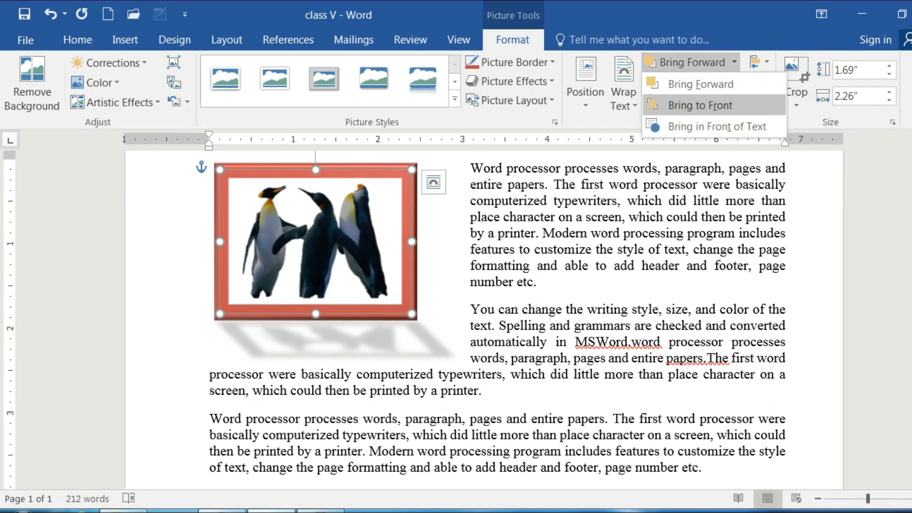
click(700, 105)
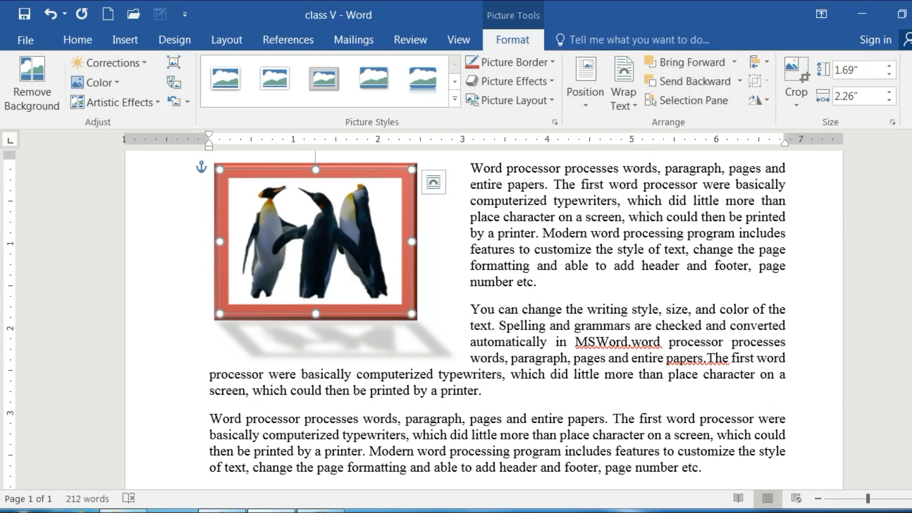
click(758, 100)
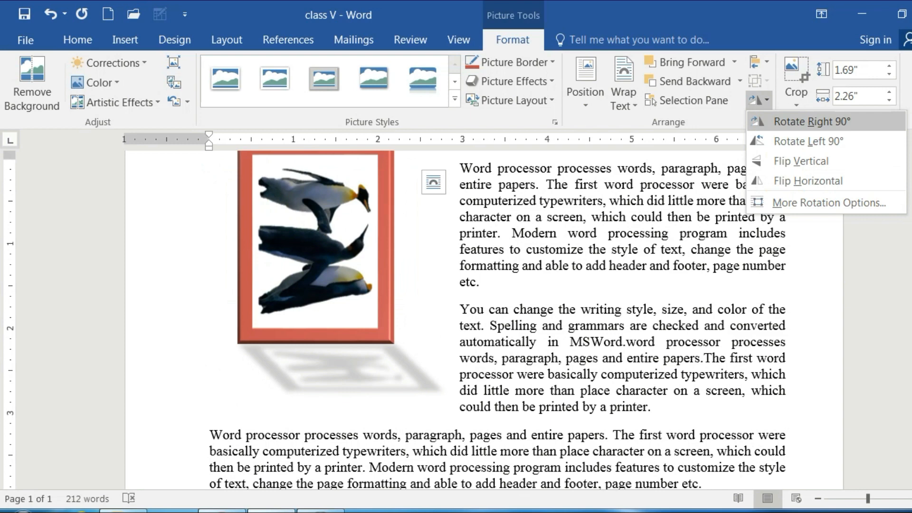
click(807, 180)
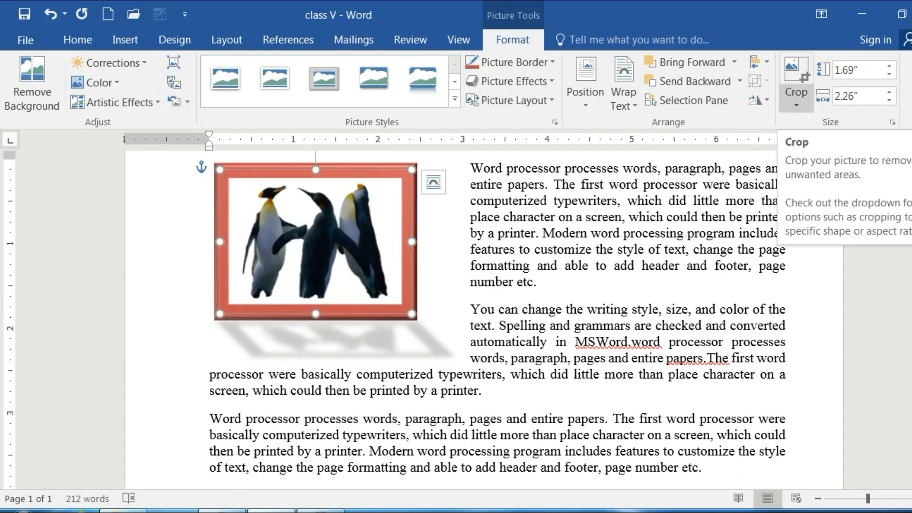
Step: Crop the penguins picture inward on all four sides to about 1.44" high and 1.91" wide
click(796, 100)
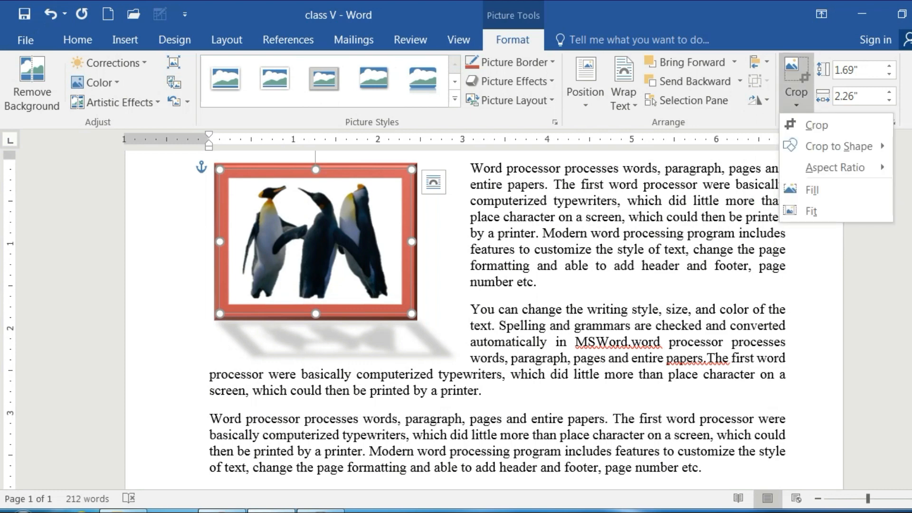
click(816, 125)
drag(315, 172, 316, 182)
drag(315, 310, 316, 299)
drag(408, 242, 396, 242)
drag(223, 242, 239, 243)
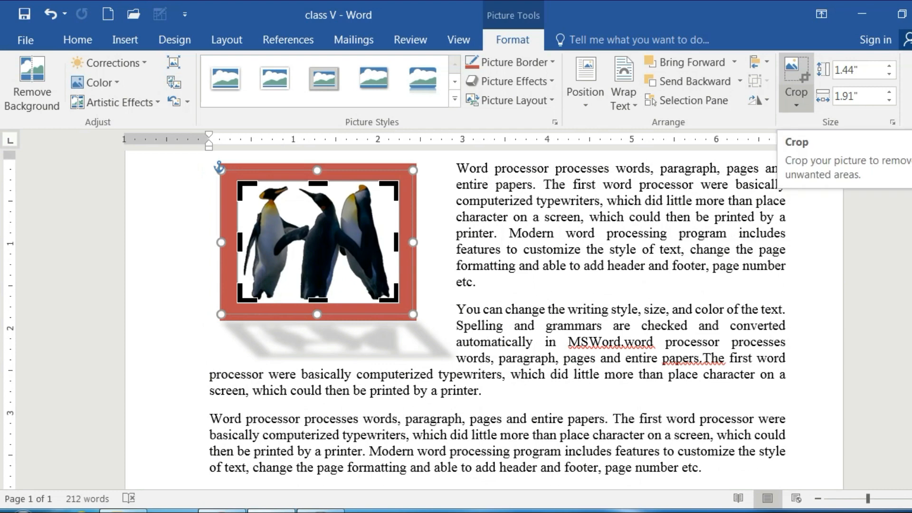
click(796, 80)
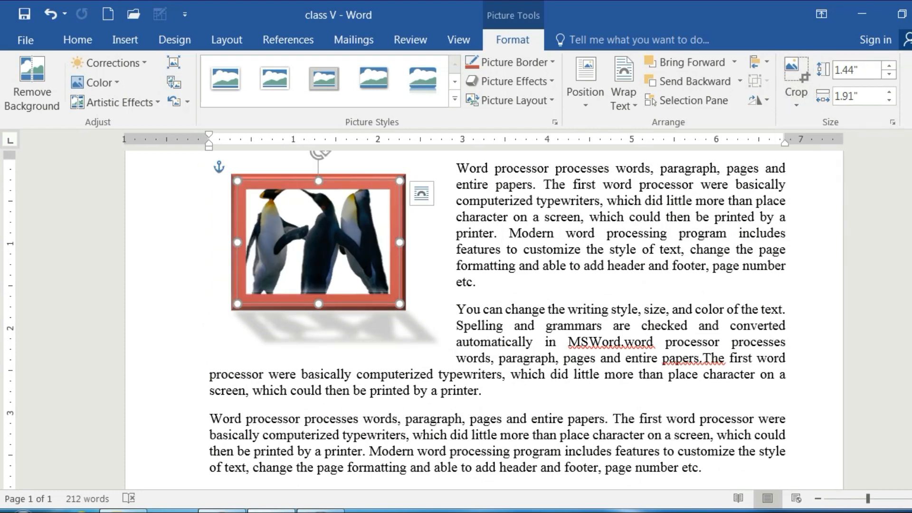
Step: Increase the cropped penguins picture's height to 2.4", scaling the width with it
click(889, 66)
click(889, 66)
click(889, 66)
click(889, 66)
click(889, 66)
click(889, 66)
click(889, 66)
click(889, 66)
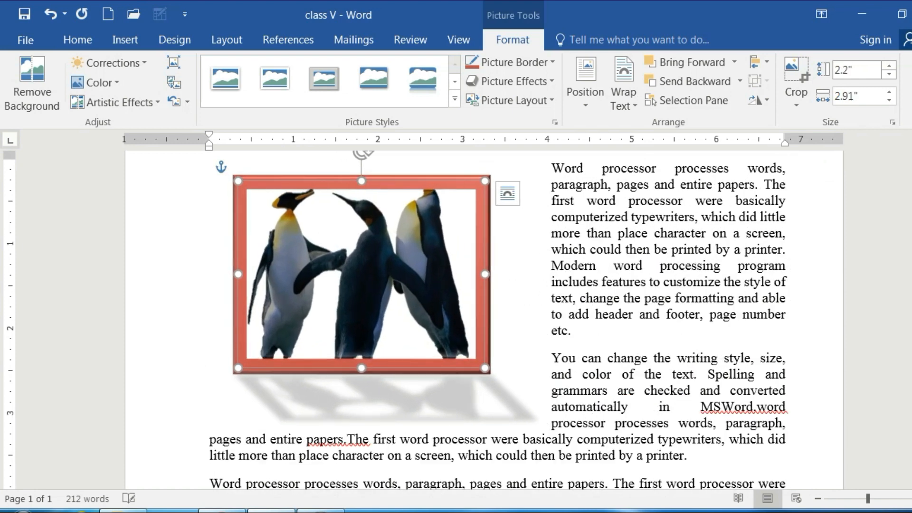
click(888, 66)
click(889, 66)
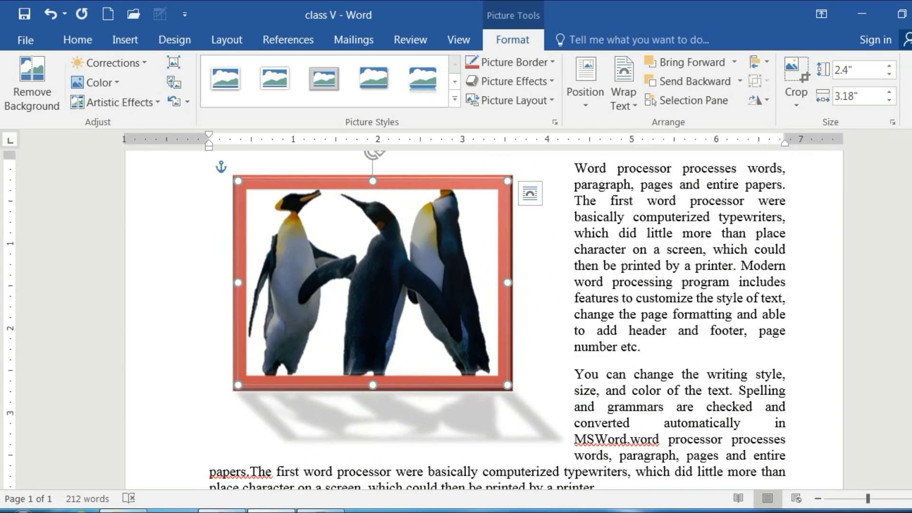
Step: Increase the penguins picture's width to 3.6"
click(889, 100)
click(888, 100)
click(889, 92)
click(889, 92)
click(889, 92)
click(888, 92)
click(889, 92)
click(888, 92)
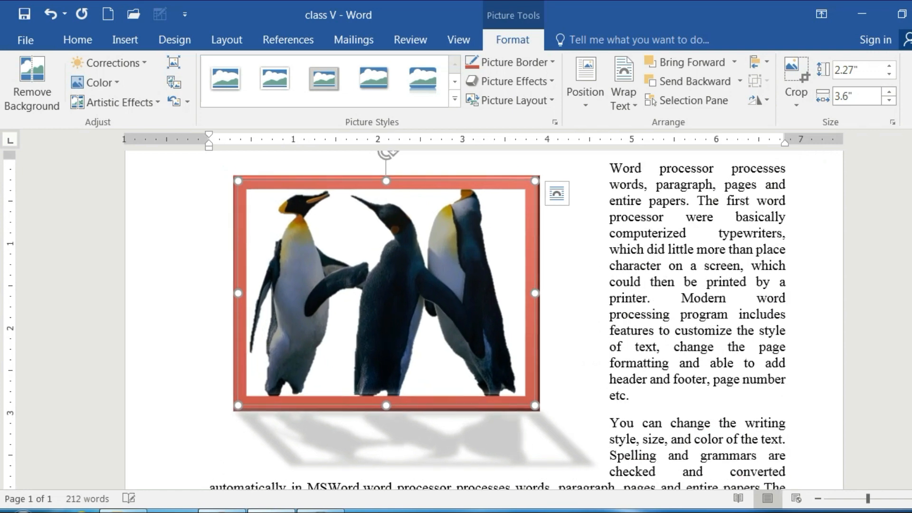
Step: Reduce the penguins picture to 1.7" high and 2.25" wide, and deselect it
click(889, 101)
click(889, 100)
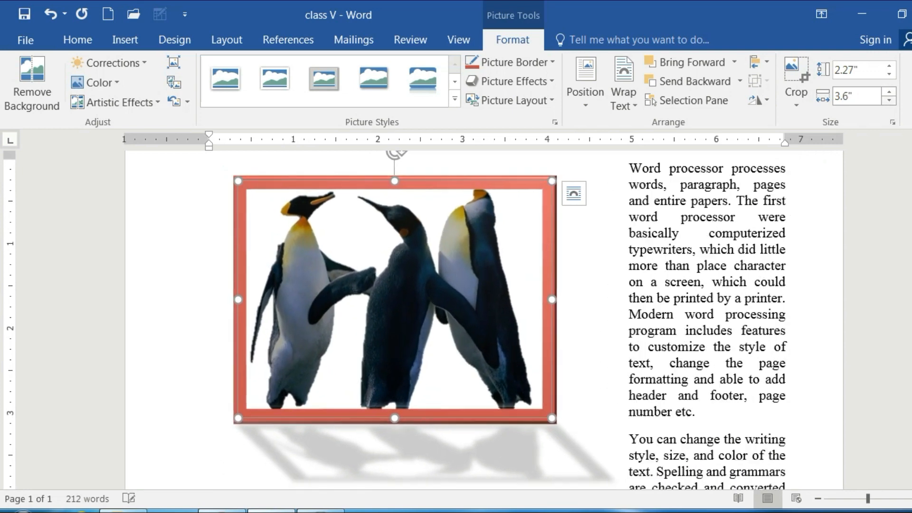
click(889, 100)
click(889, 100)
click(888, 100)
click(889, 101)
click(889, 100)
click(888, 100)
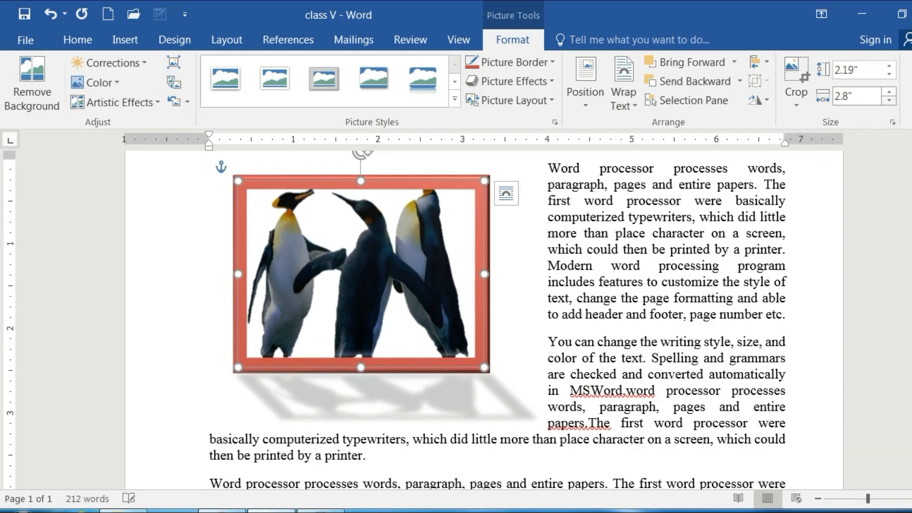
click(889, 100)
click(888, 100)
click(889, 100)
click(888, 100)
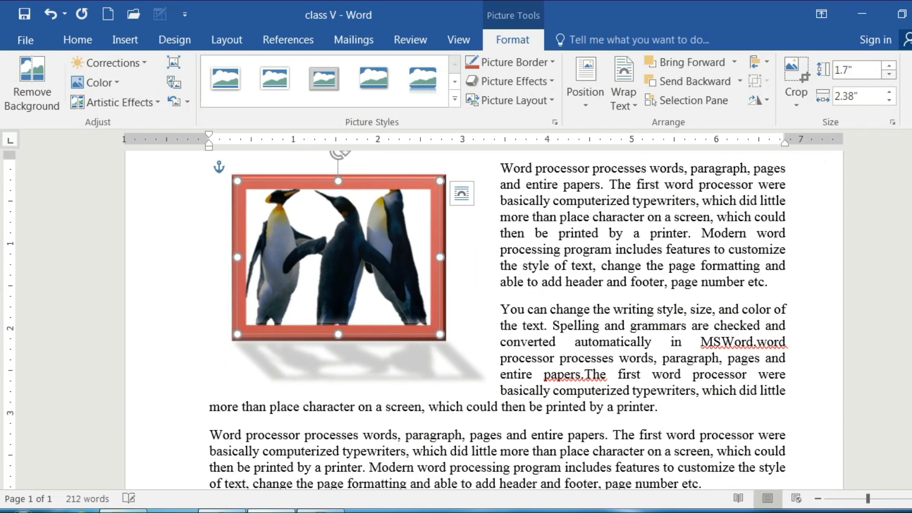
click(889, 100)
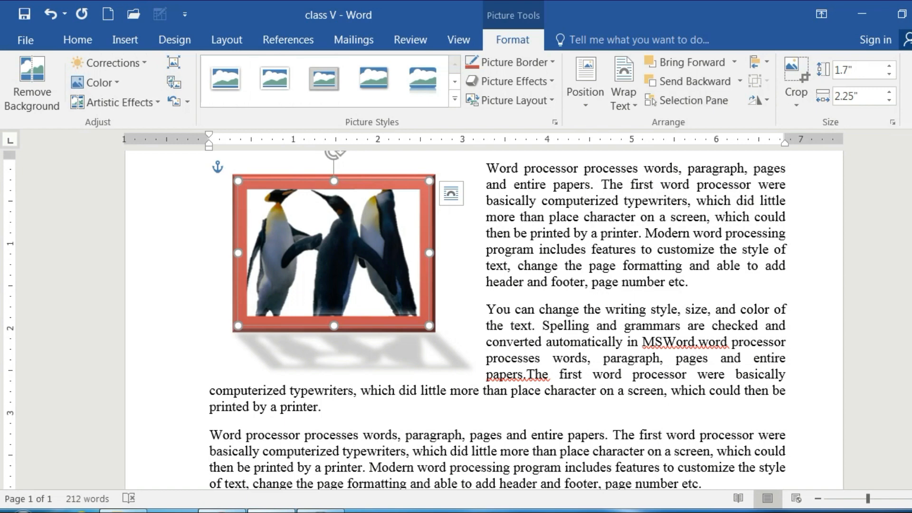
click(596, 232)
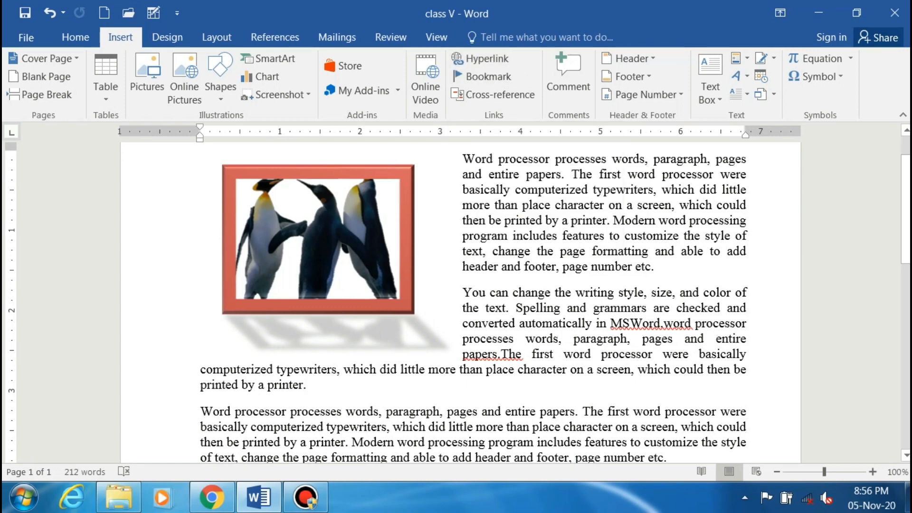
Step: Start inserting a hyperlink on the word "processor" in the first line of the first paragraph
drag(498, 159, 550, 159)
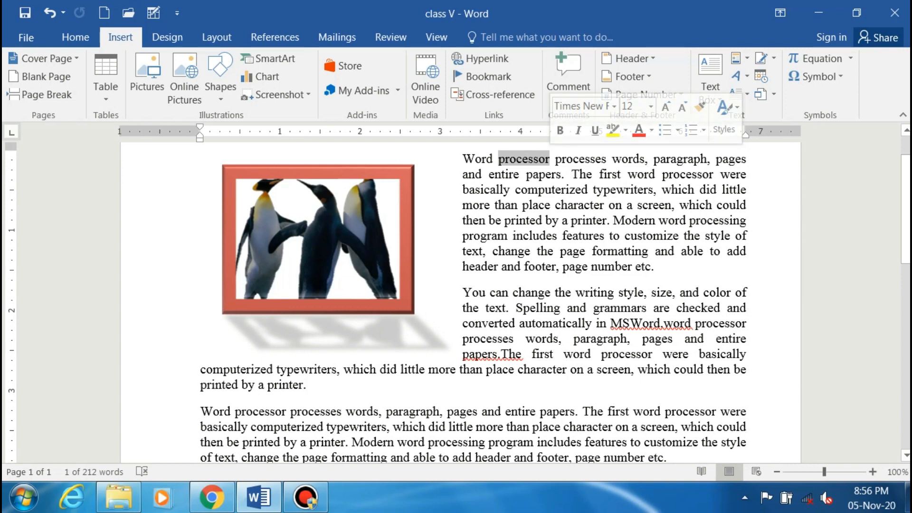
click(527, 174)
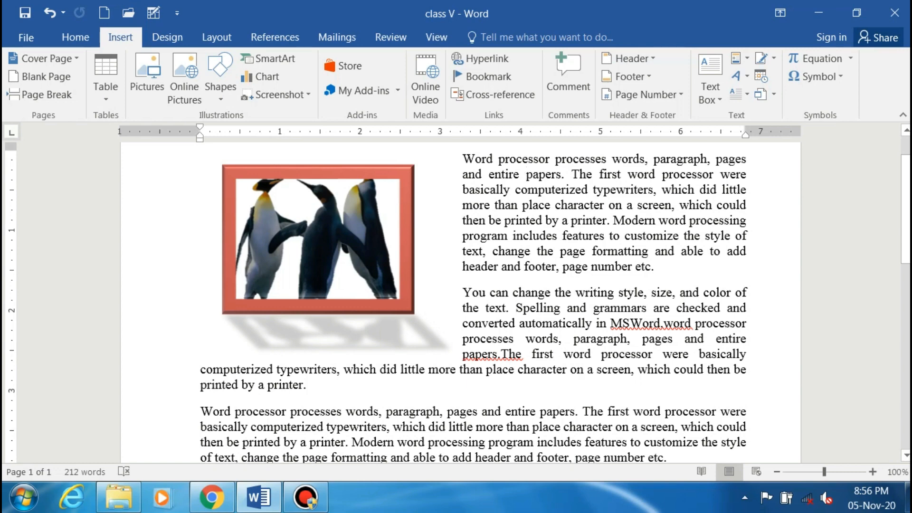
drag(497, 159, 549, 159)
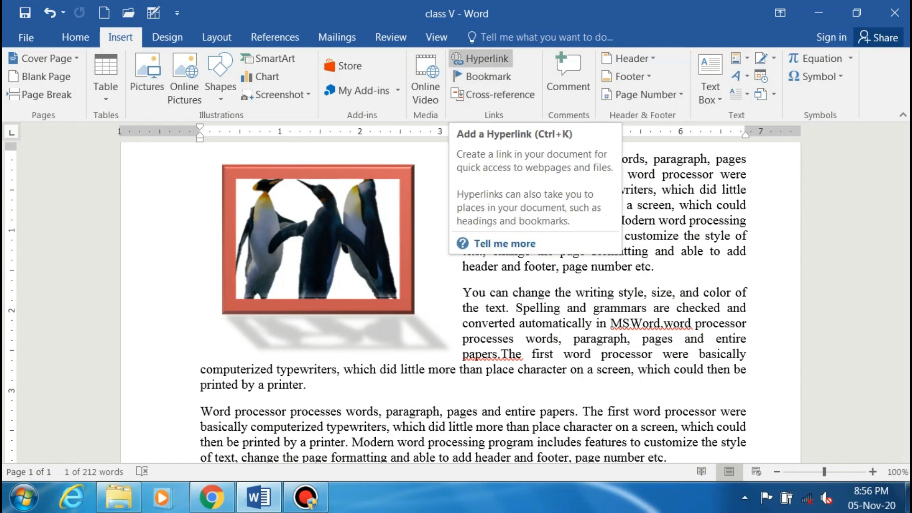
click(480, 58)
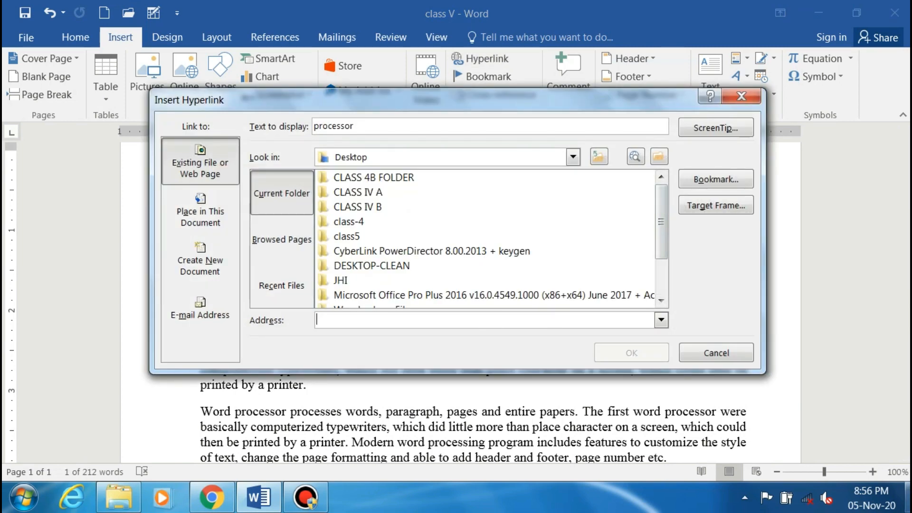
Step: Move the class-4 folder to an empty spot in the desktop's first icon row, and link the word "processor" to that folder
click(908, 496)
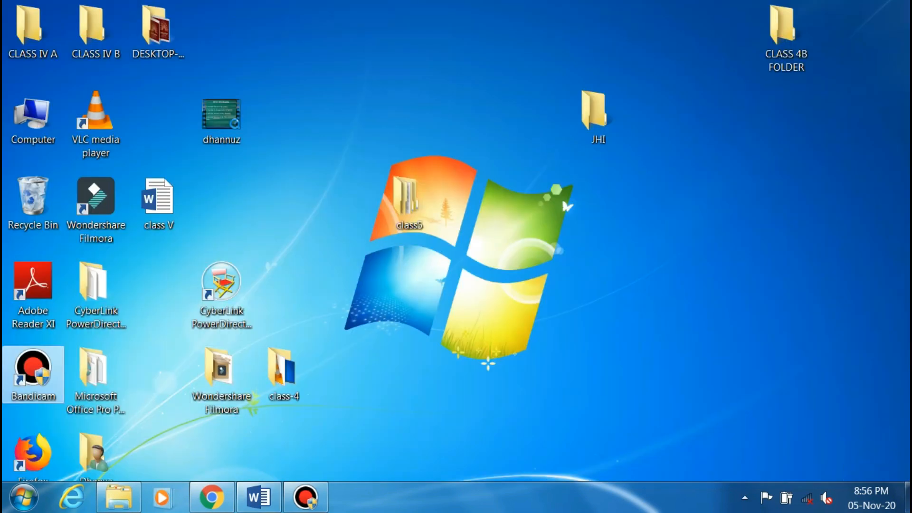
drag(283, 372, 346, 34)
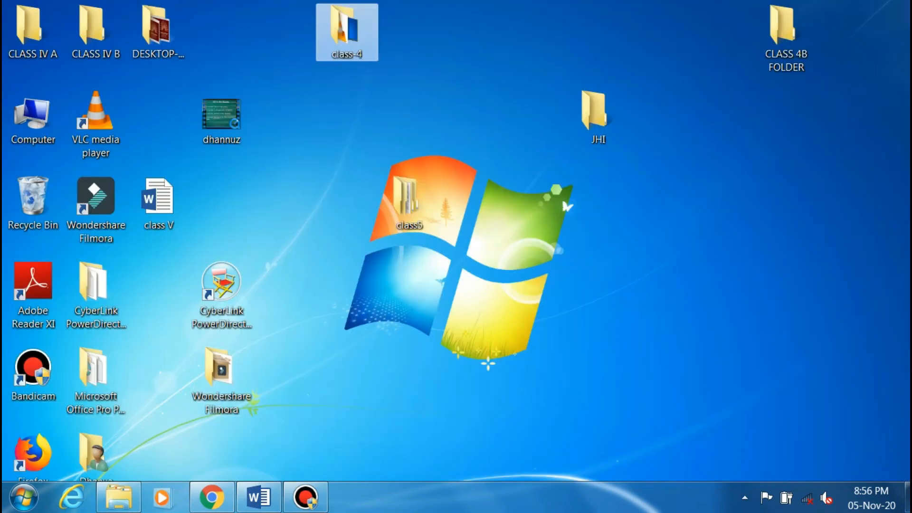
click(259, 497)
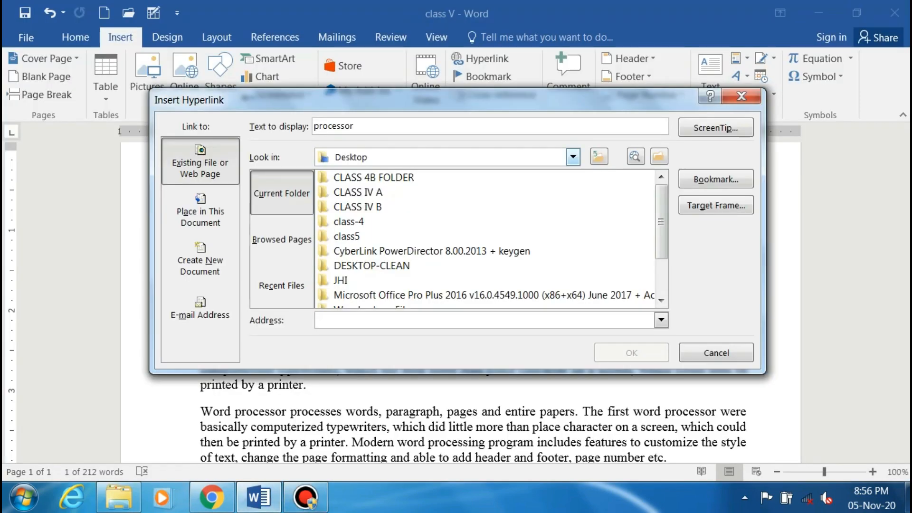
click(349, 222)
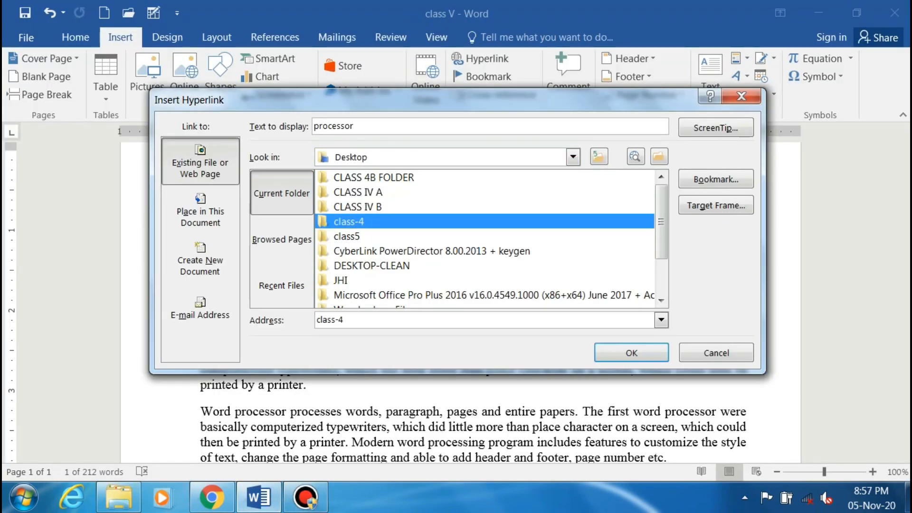
click(631, 352)
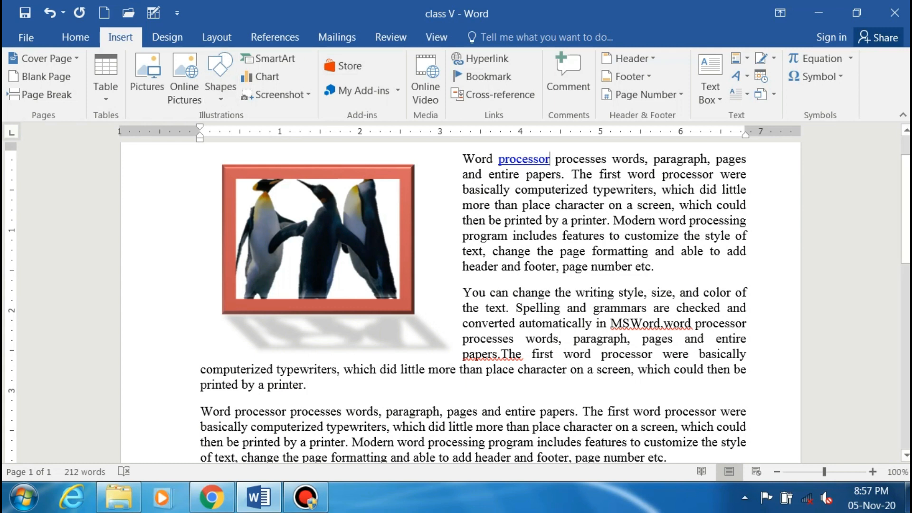
Step: Follow the hyperlink on the word "processor" to check its target, and close the folder window
mouse_move(546, 158)
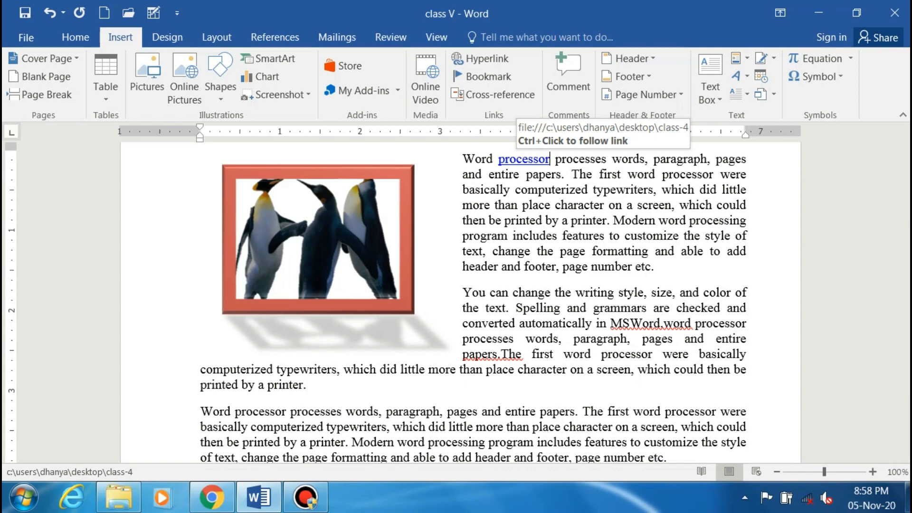
ctrl+click(524, 159)
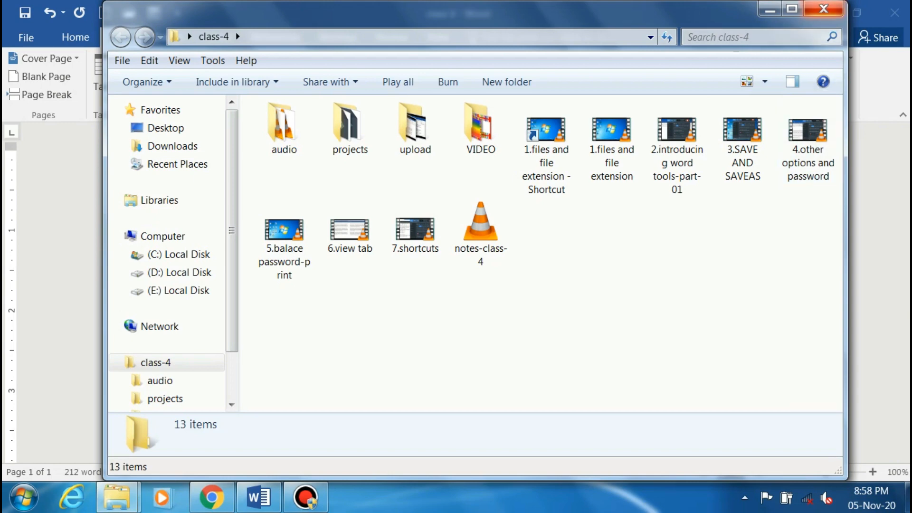
click(824, 9)
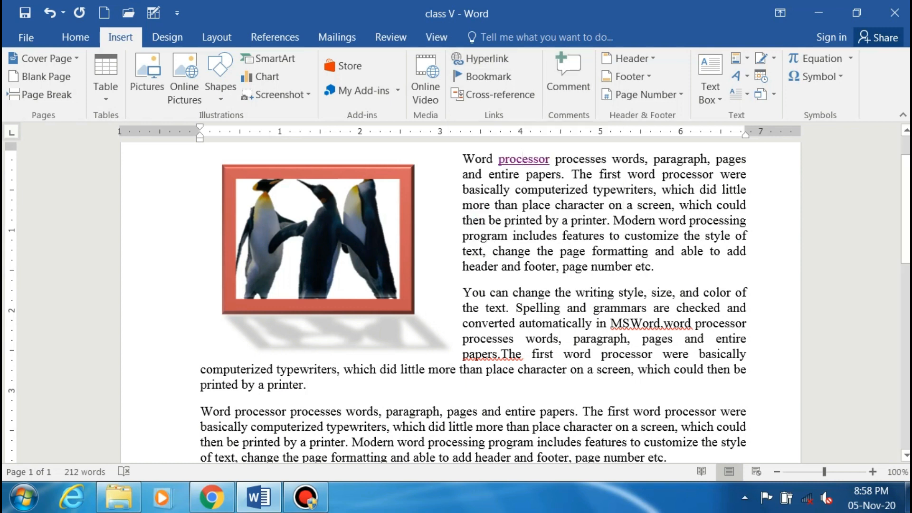
Step: Examine the e-mail address and new document link options for the word "paragraph" without adding a hyperlink
drag(654, 159, 707, 160)
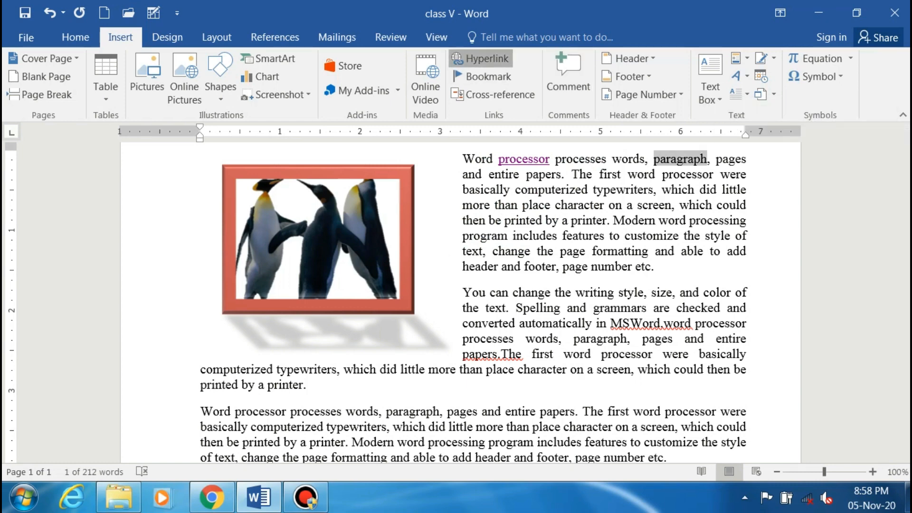
click(481, 58)
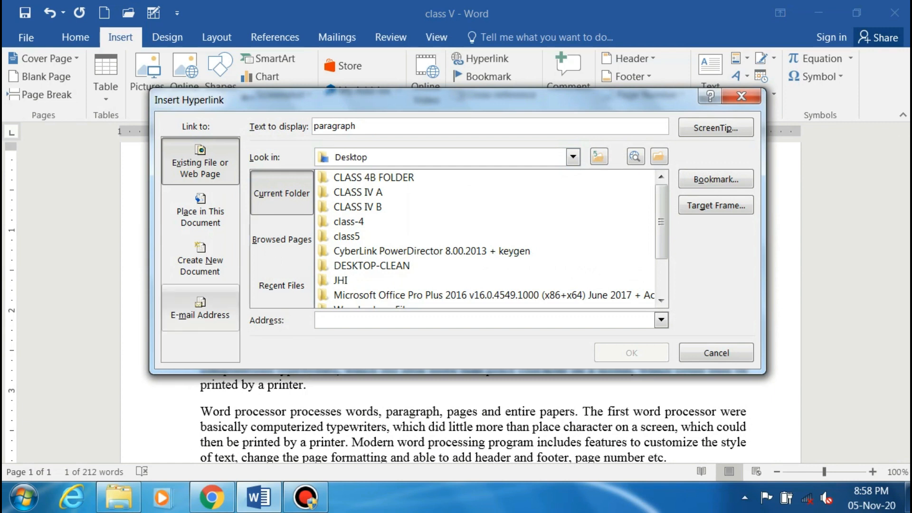
click(199, 308)
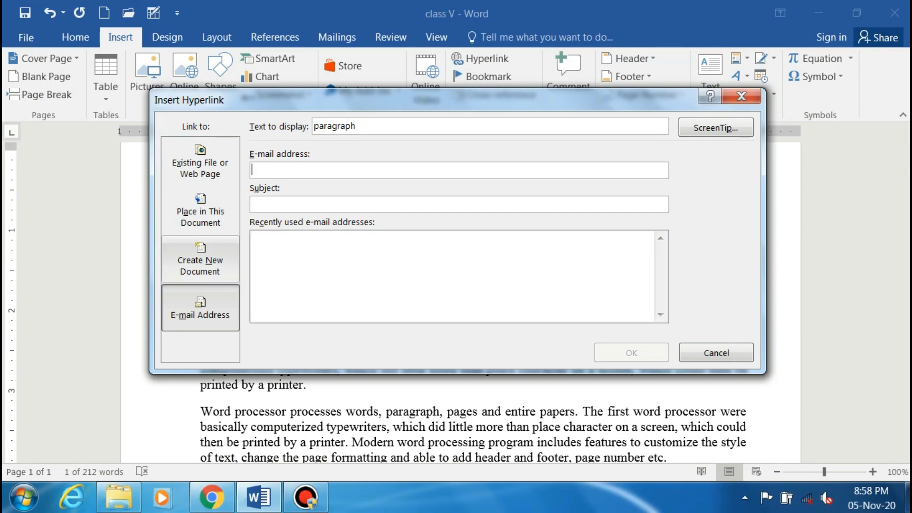
click(200, 260)
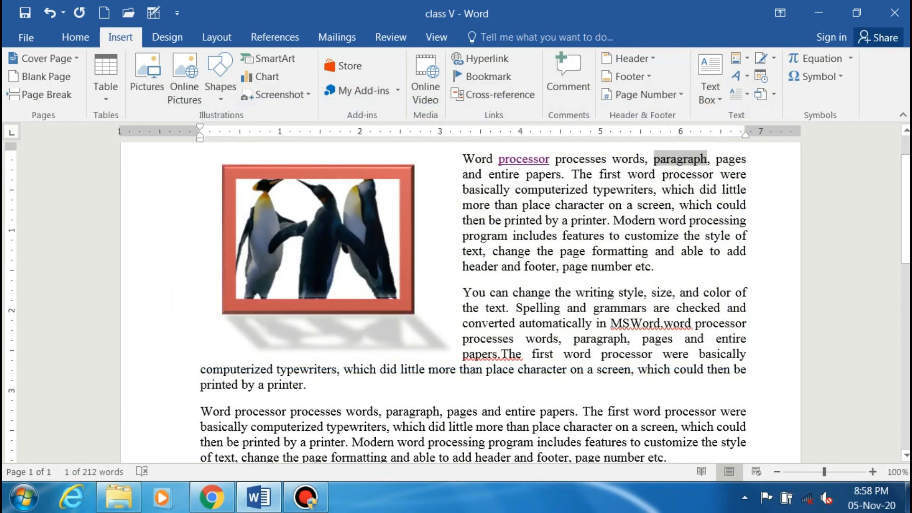
Step: Add the comment "Demo class" to the word "formatting" in the first paragraph, and return to the body text
click(683, 236)
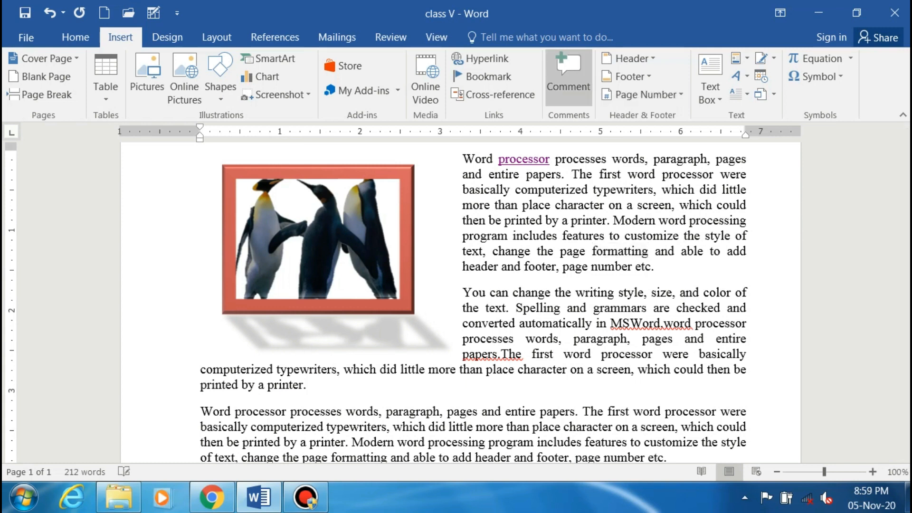
click(568, 76)
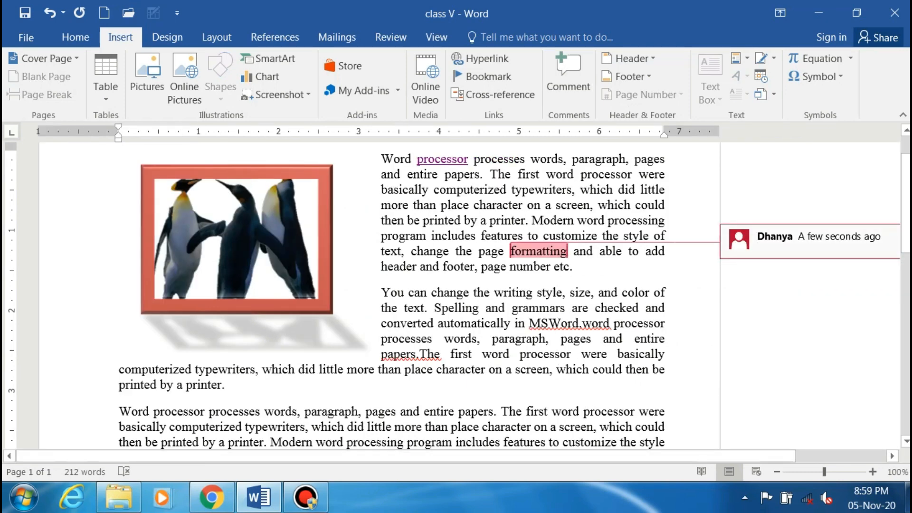
text(n)
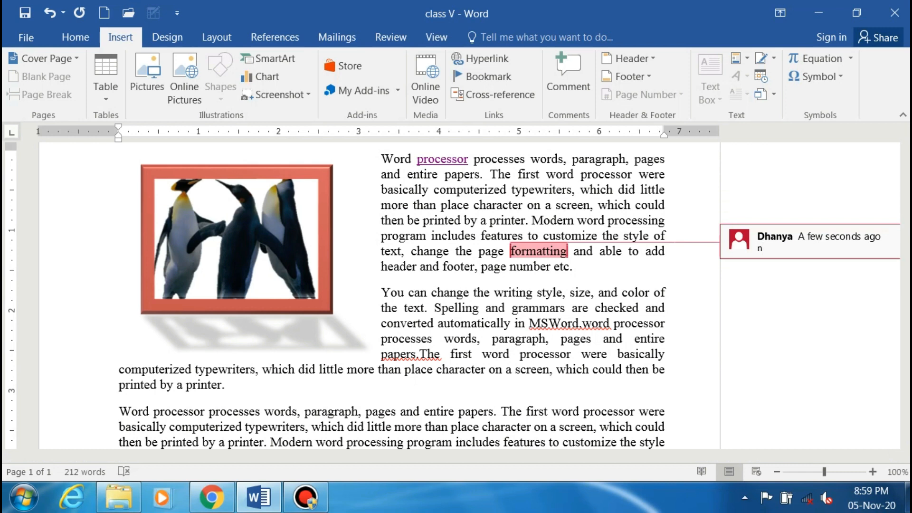
key(BackSpace)
text(Demo class)
key(Return)
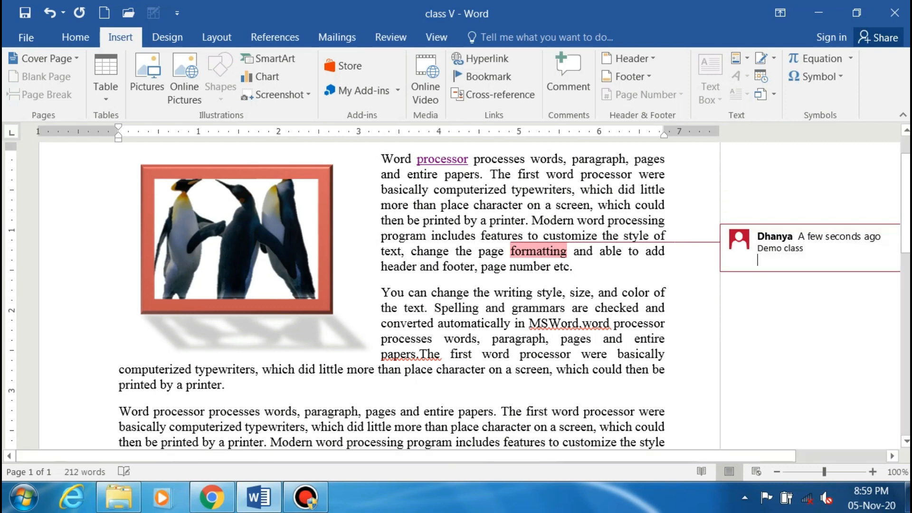
click(613, 268)
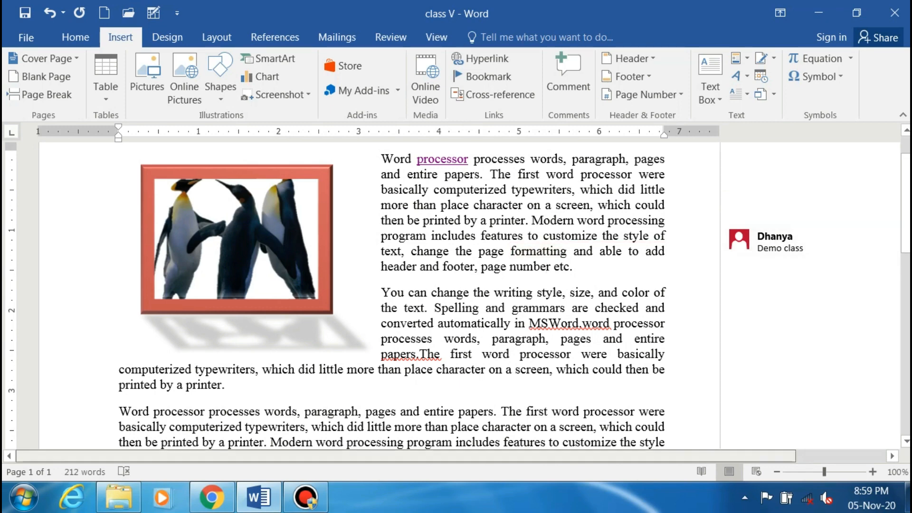
drag(570, 456, 660, 456)
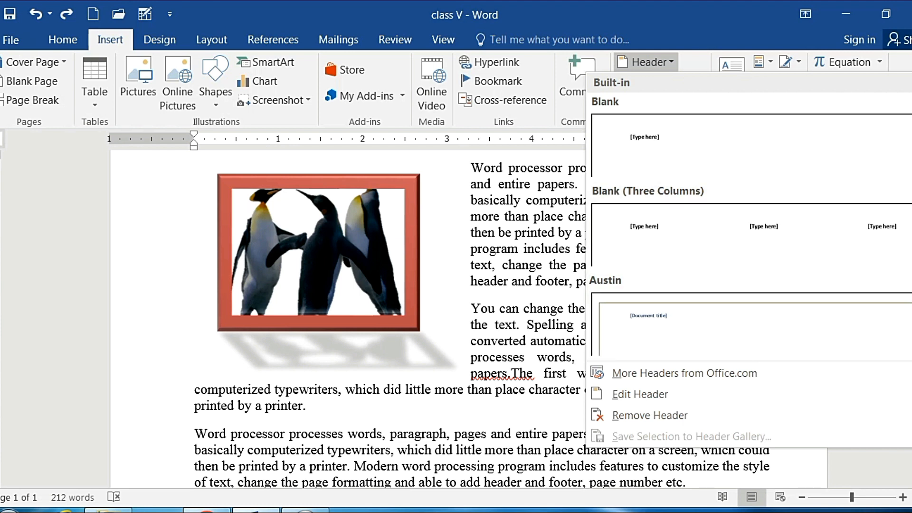
Step: Browse the built-in header designs and insert the Banded header
scroll(749, 217, down, 3)
scroll(749, 217, down, 2)
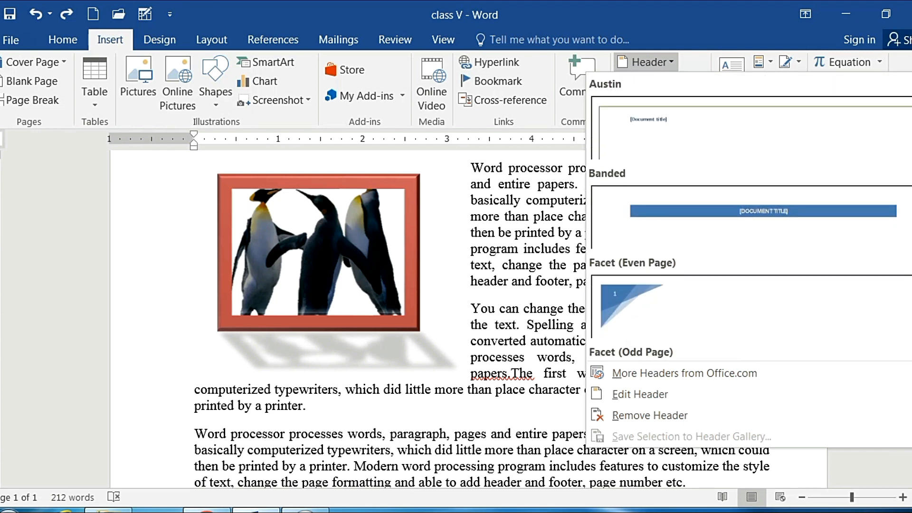
scroll(749, 217, down, 1)
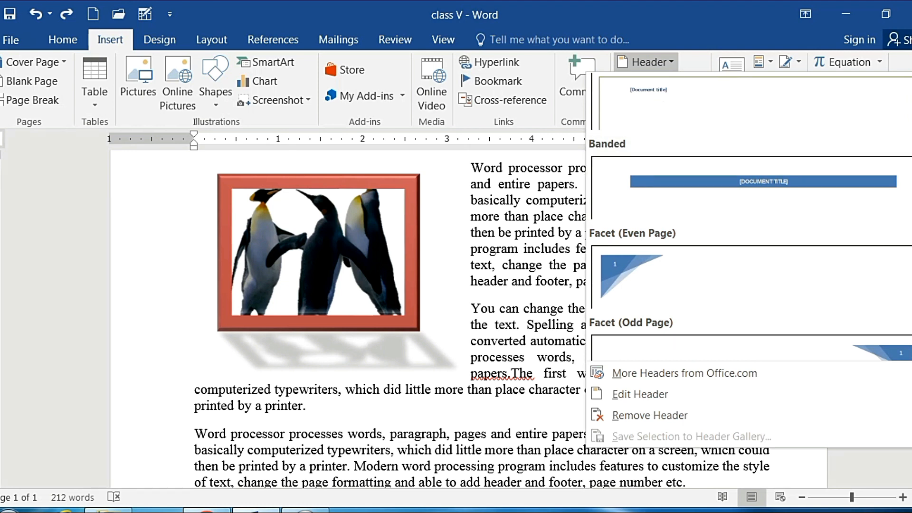
scroll(749, 217, down, 4)
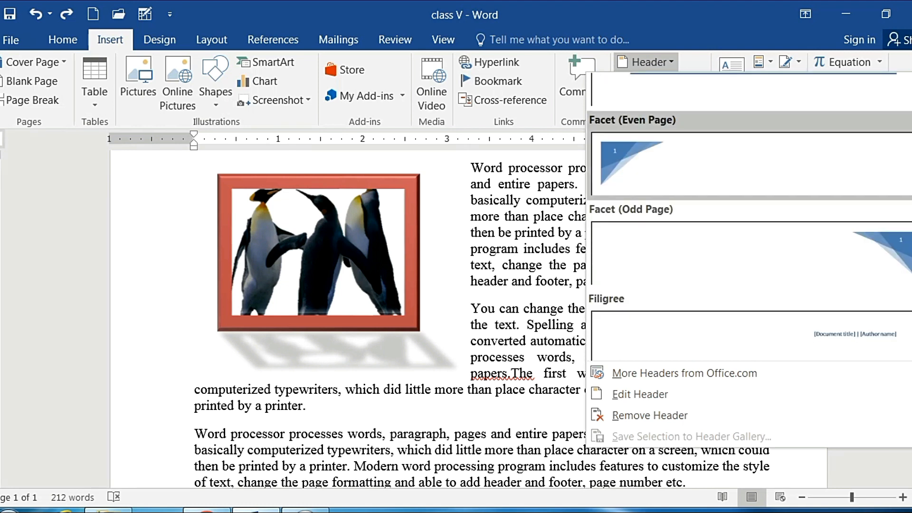
scroll(749, 217, down, 8)
scroll(750, 217, up, 7)
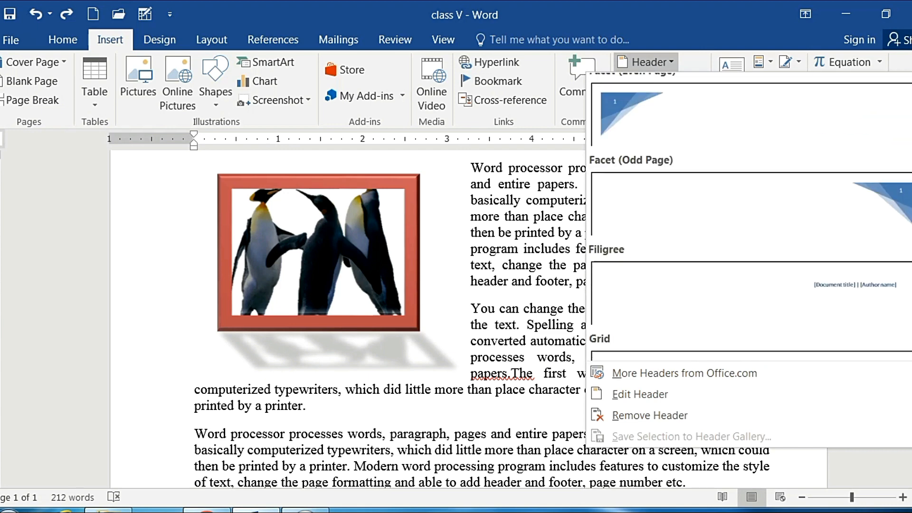
scroll(749, 217, up, 7)
click(749, 204)
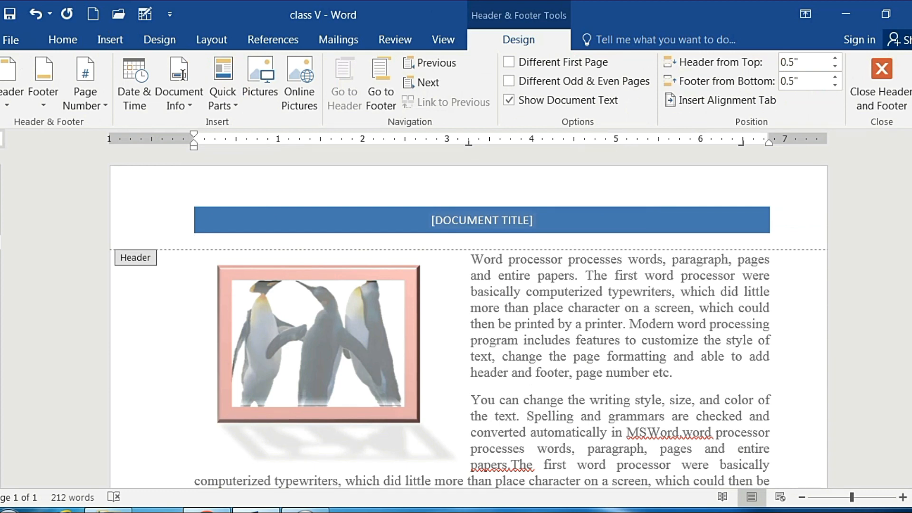
Step: Enter "TUTORIAL OF MS WORD" as the document title in the header, and return to editing the body text
click(482, 220)
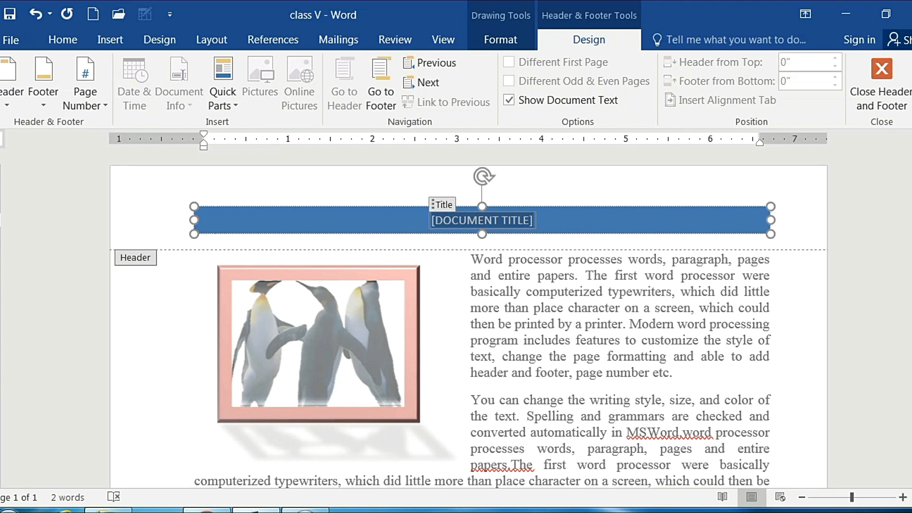
text(TUT)
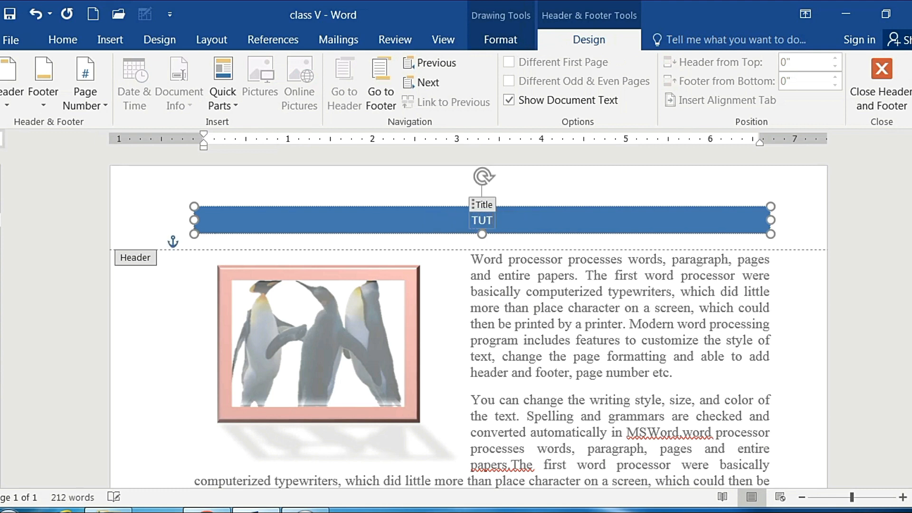
text(ORIAL)
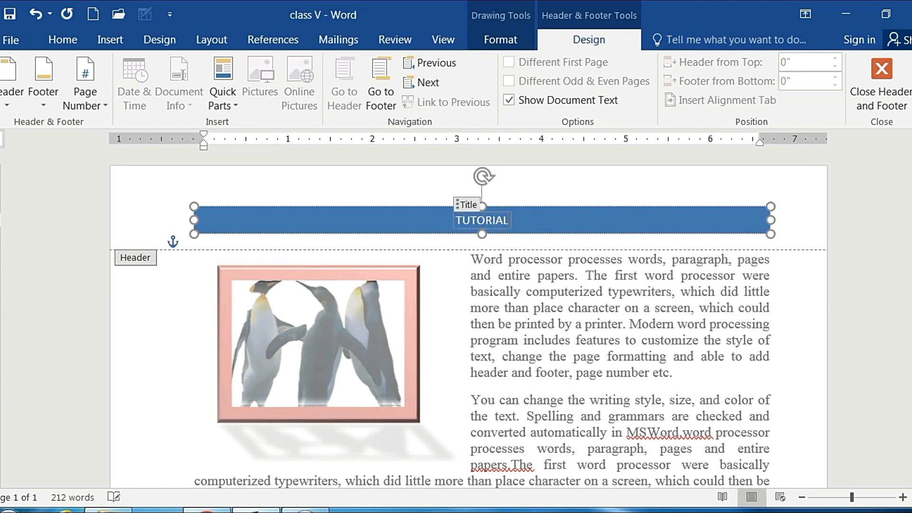
text( OF)
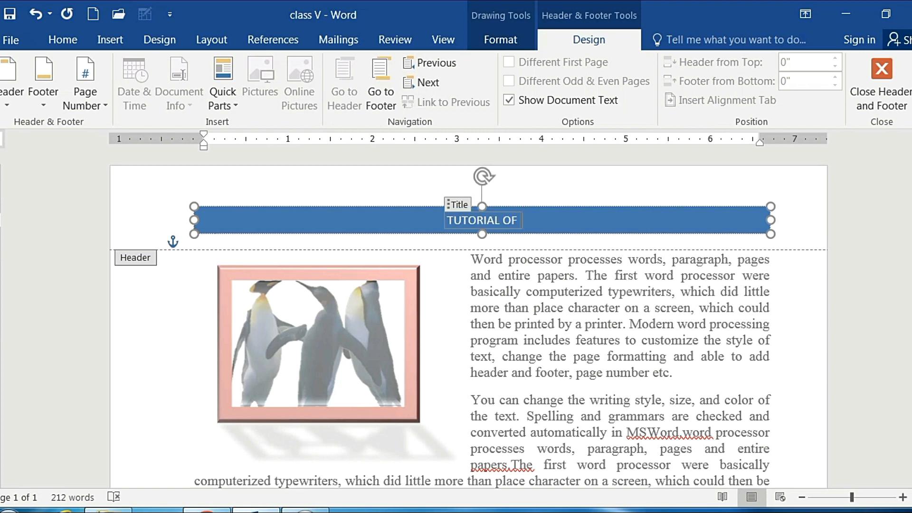
text( MS WO)
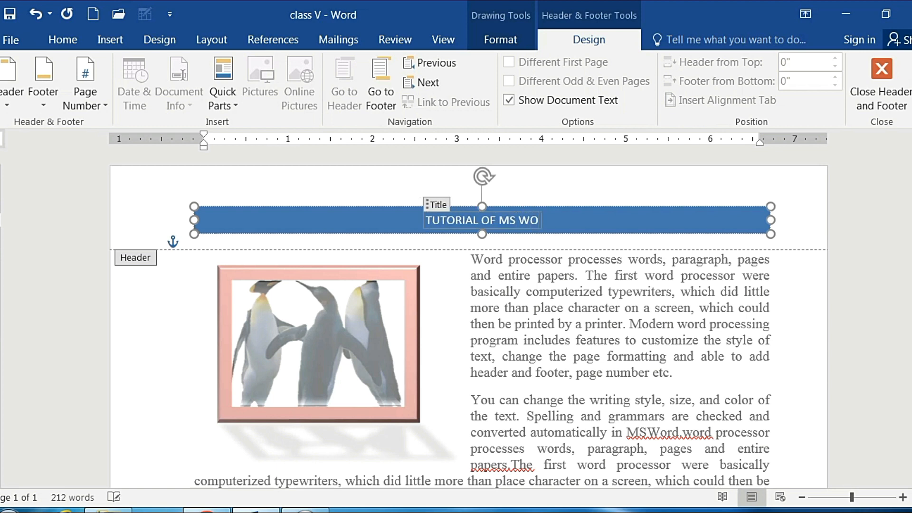
text(RD)
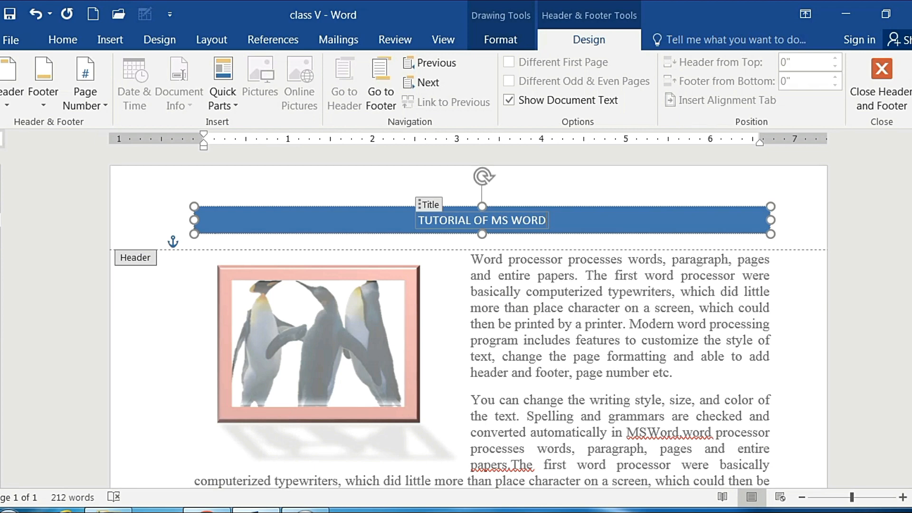
key(ctrl+a)
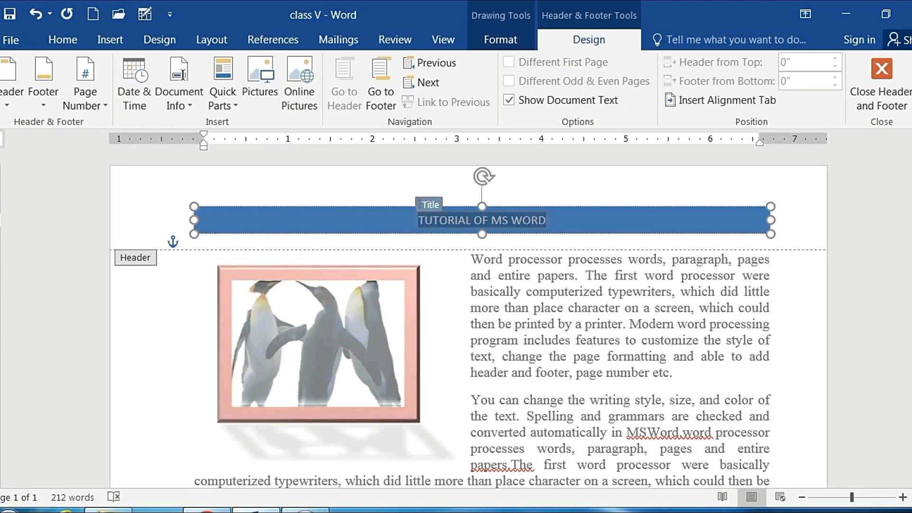
double_click(505, 276)
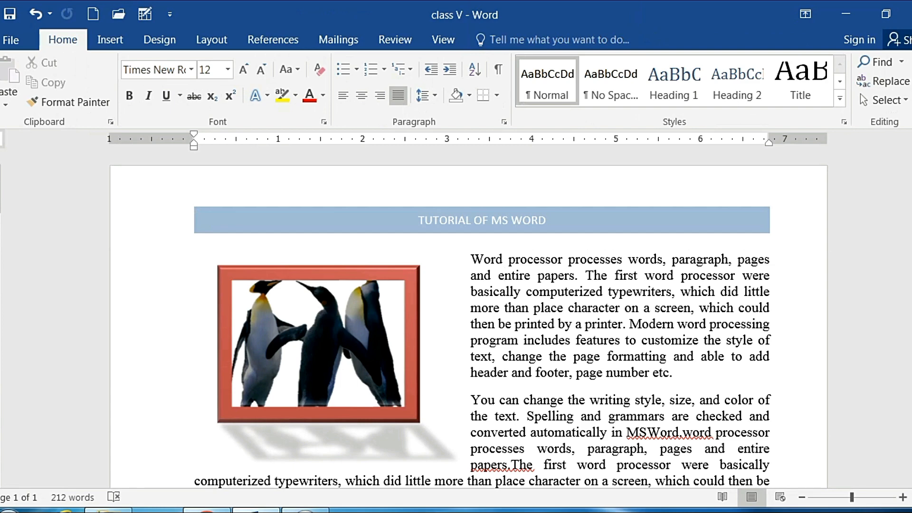
Step: Add blank lines and a page break in the document until it extends to page 4 with the header repeated
scroll(467, 318, down, 5)
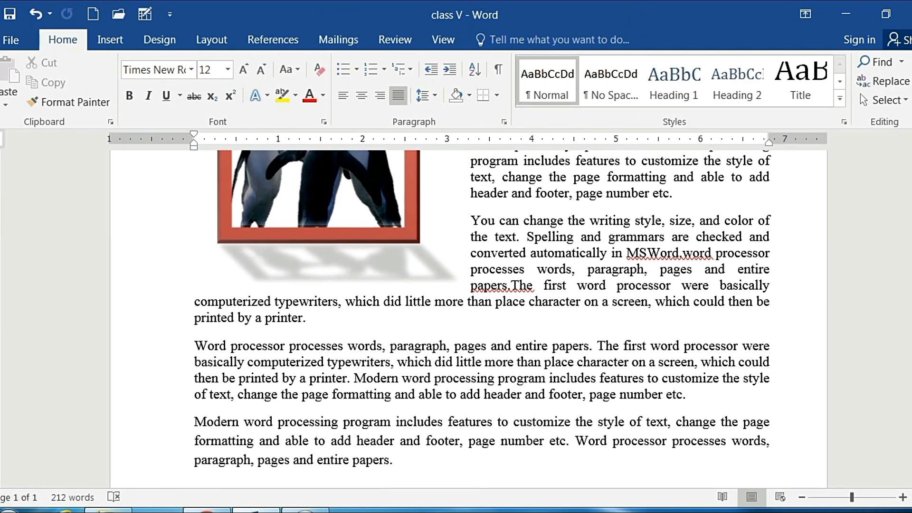
scroll(481, 308, down, 5)
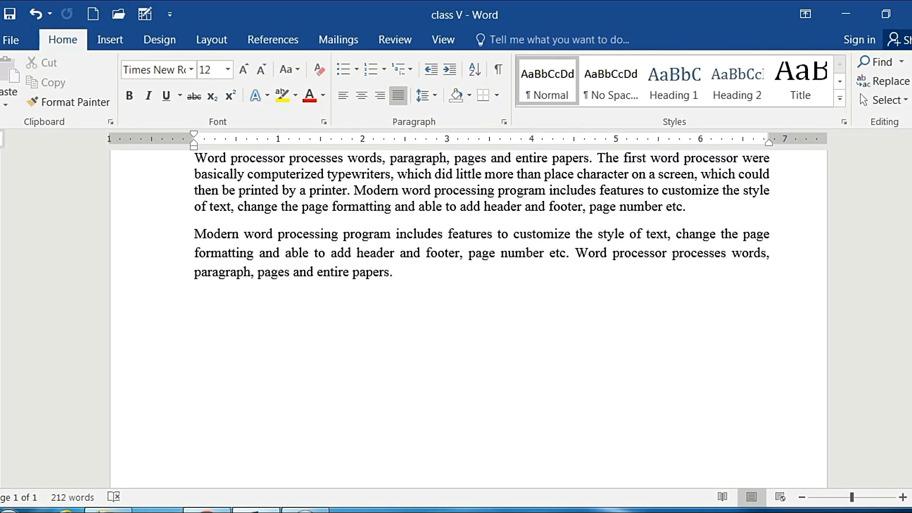
key(Return)
key(ctrl+Return)
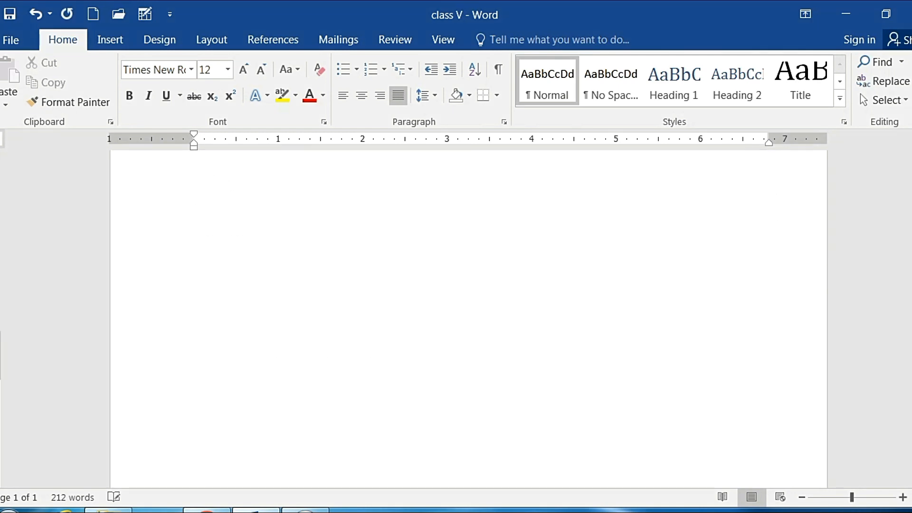
key(Return)
key(Return)
key(Return)
key(Return)
key(Return)
key(Return)
key(Return)
key(Return)
key(Return)
key(Return)
key(Return)
key(Return)
key(Return)
key(Return)
key(Return)
key(Return)
key(Return)
key(Return)
key(Return)
key(Return)
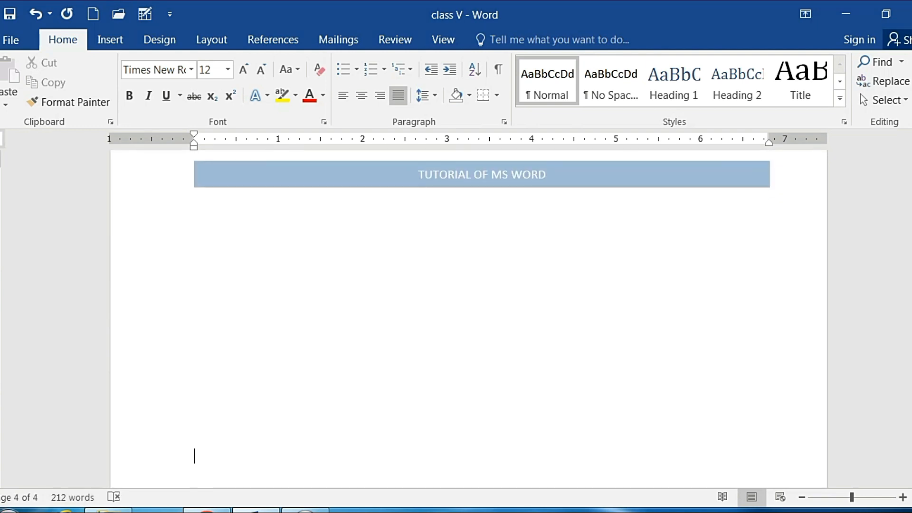
Step: Look through the pages from page 4 back to page 1 to check the repeated header
scroll(468, 318, up, 3)
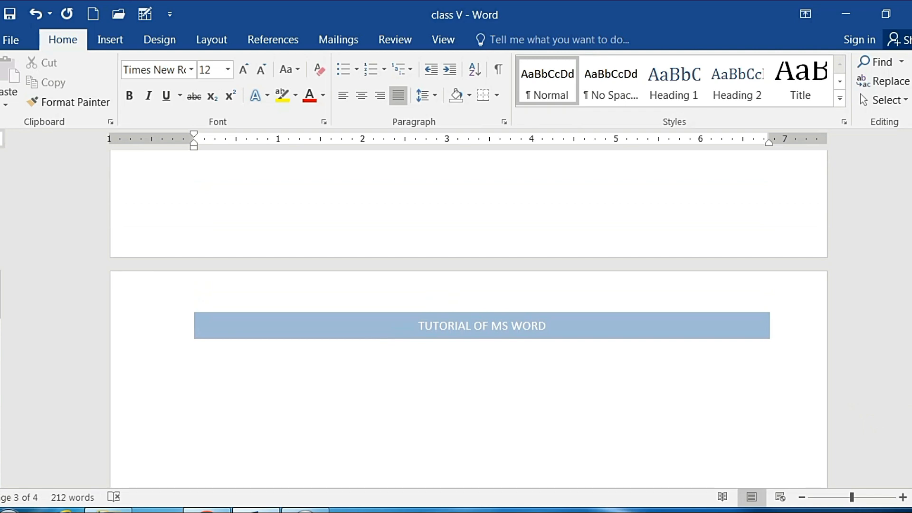
scroll(468, 319, up, 10)
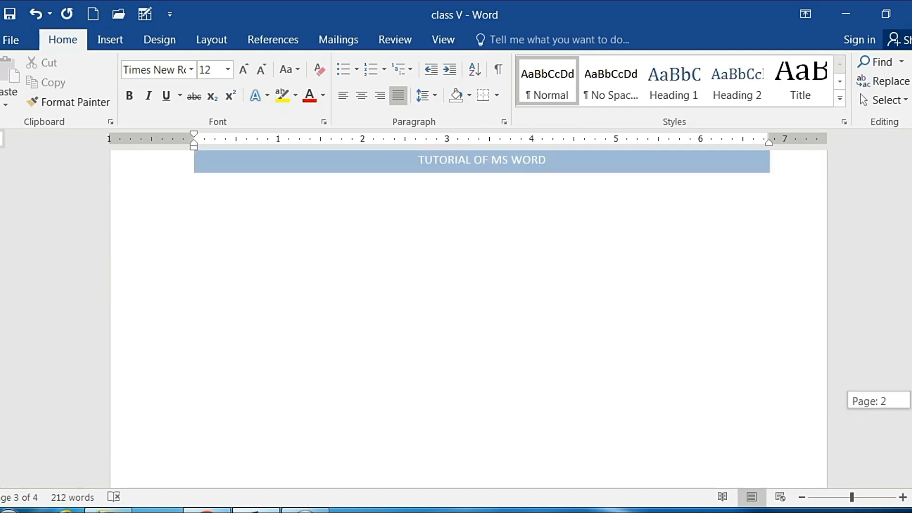
scroll(468, 318, down, 10)
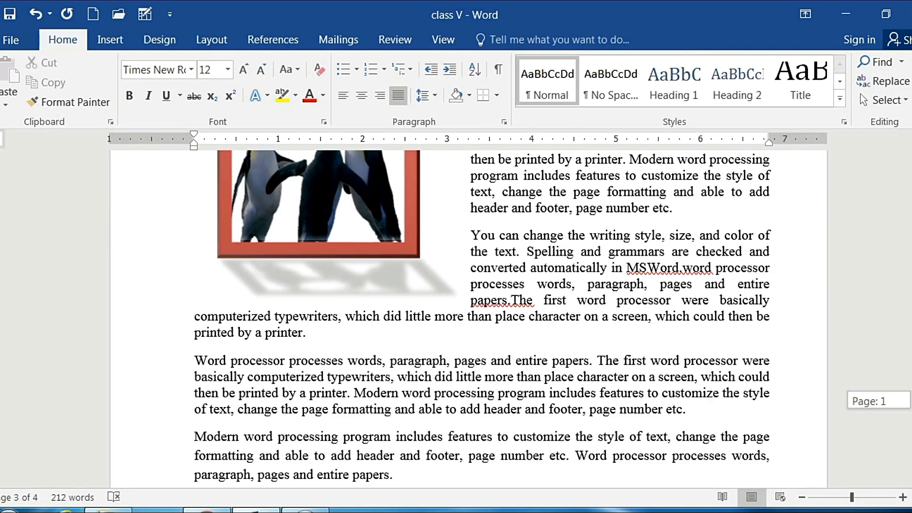
scroll(468, 318, up, 3)
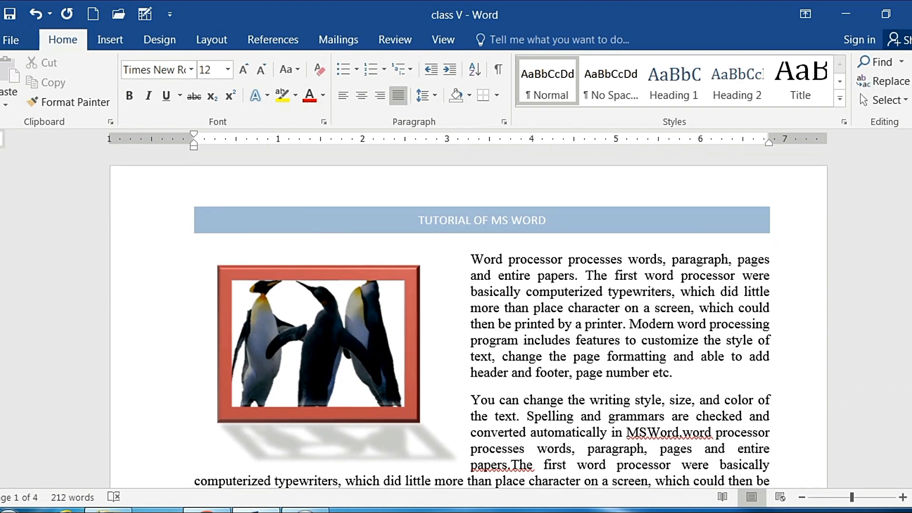
scroll(483, 318, down, 3)
scroll(483, 318, up, 3)
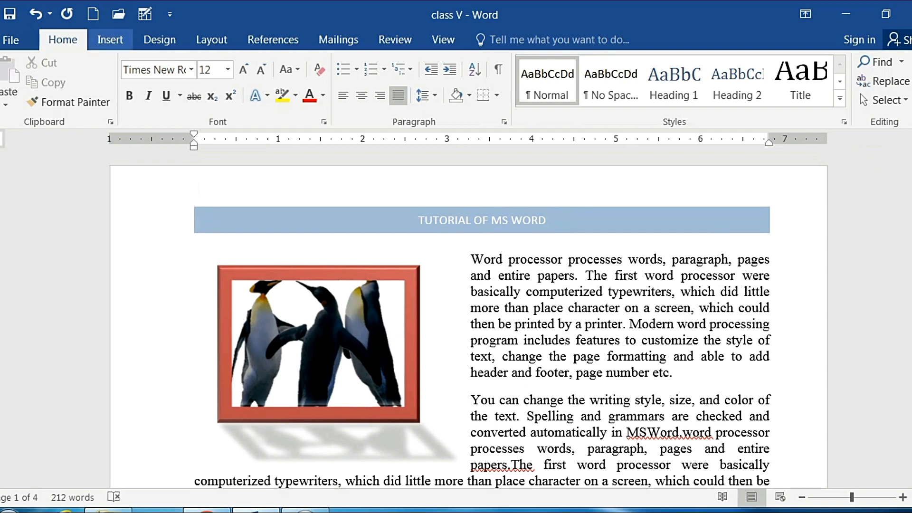
Step: Browse the built-in footer designs and insert the Filigree footer
click(110, 40)
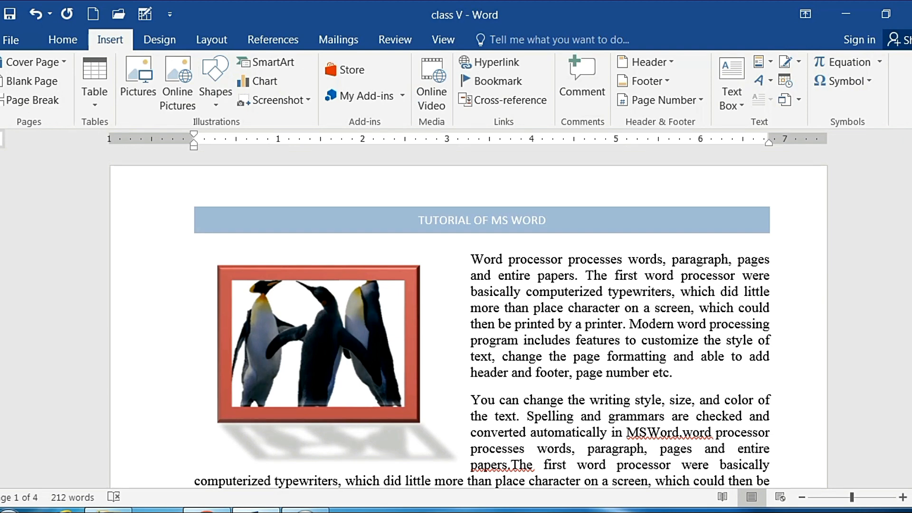
click(646, 82)
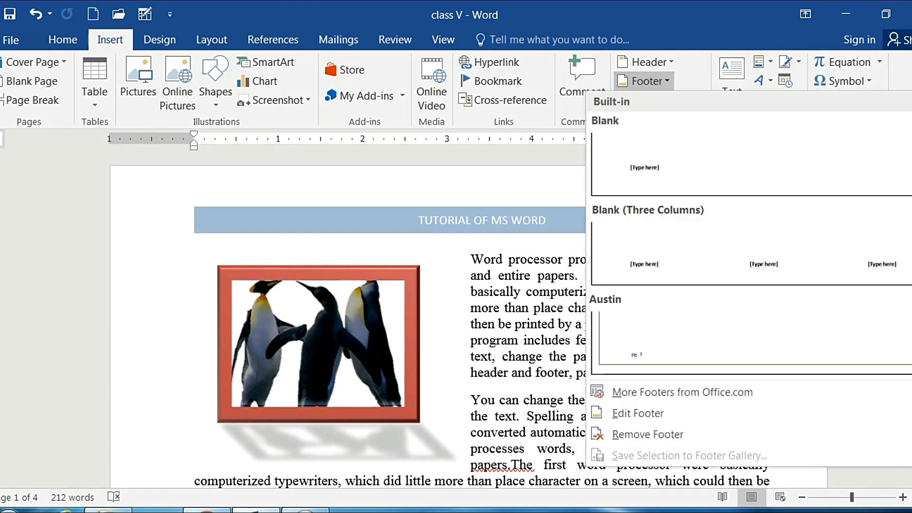
scroll(749, 233, down, 3)
scroll(750, 232, down, 3)
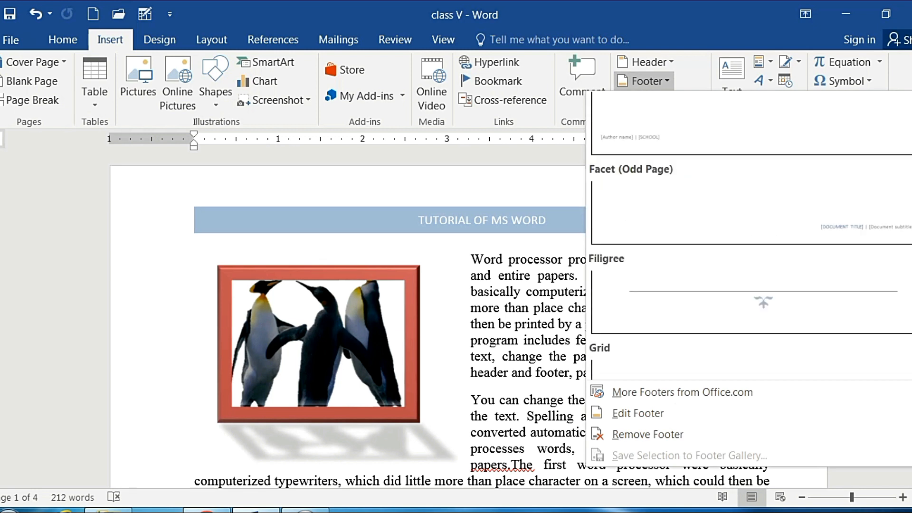
scroll(749, 233, down, 2)
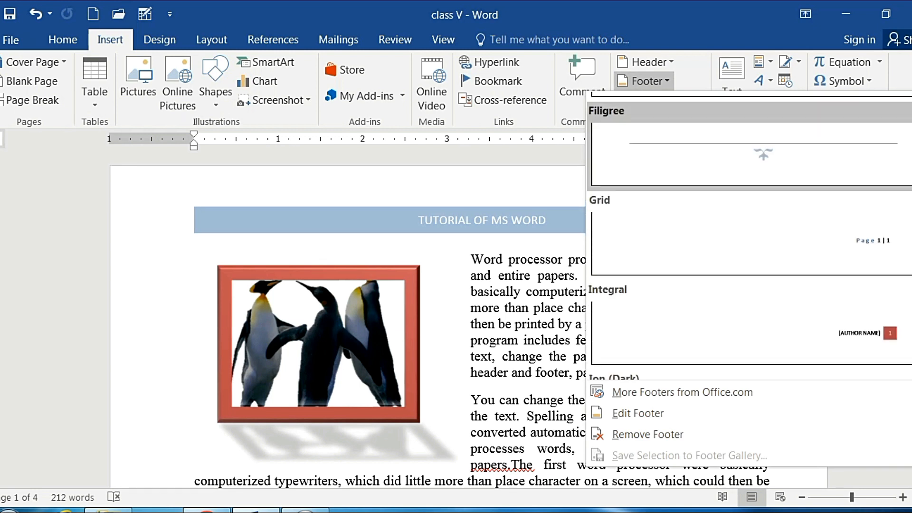
scroll(750, 233, down, 5)
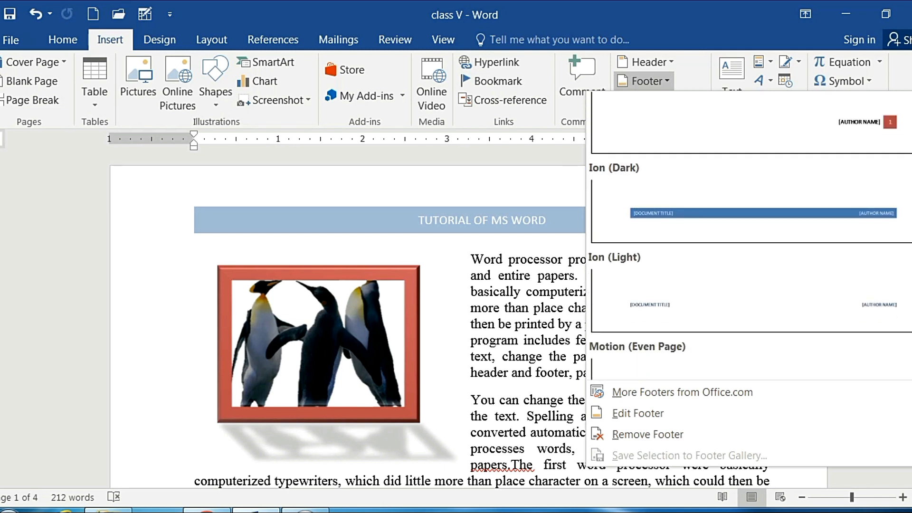
scroll(749, 233, down, 4)
scroll(749, 232, down, 3)
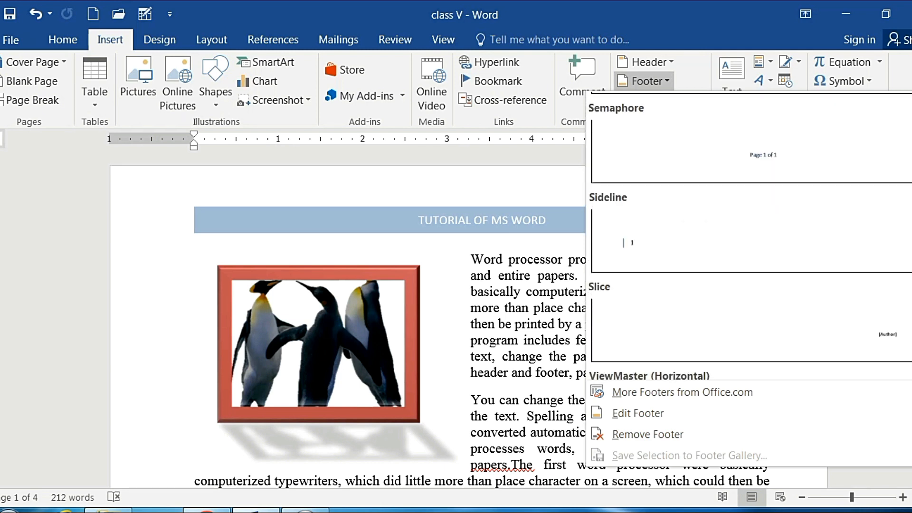
scroll(750, 233, down, 3)
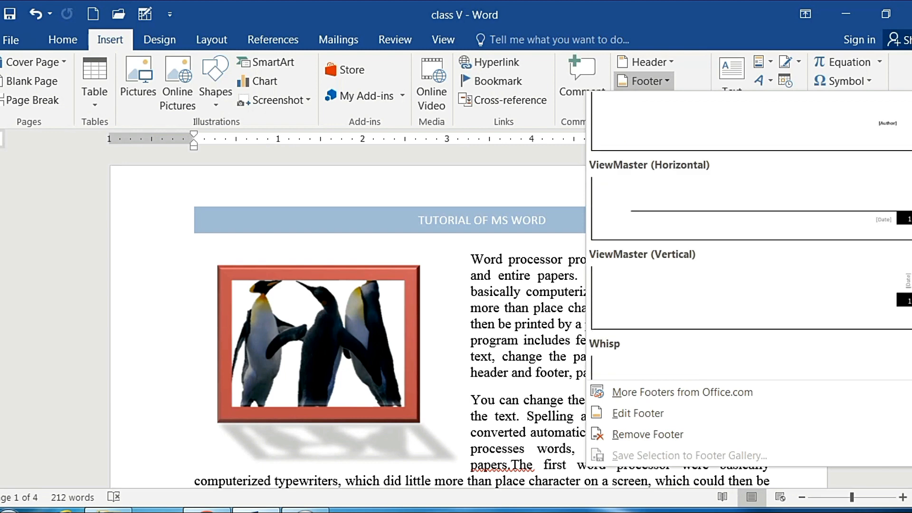
scroll(749, 232, up, 6)
scroll(755, 237, up, 4)
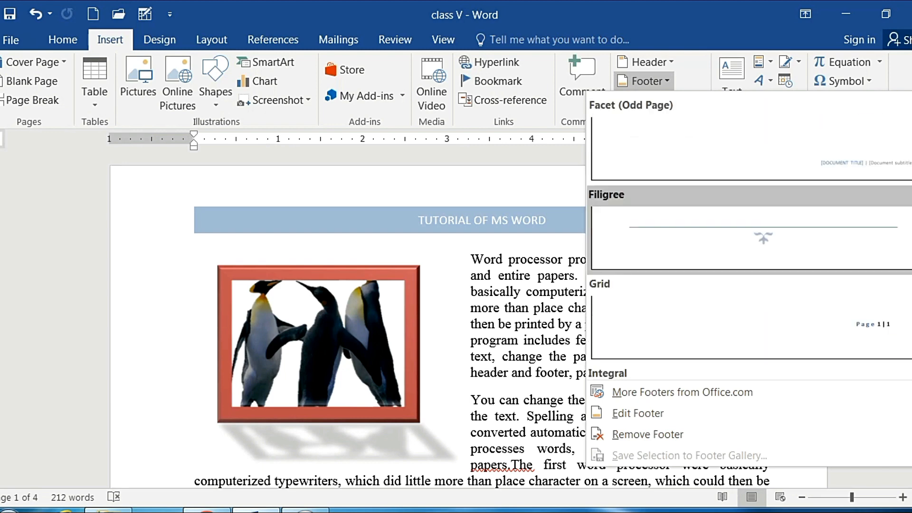
click(755, 237)
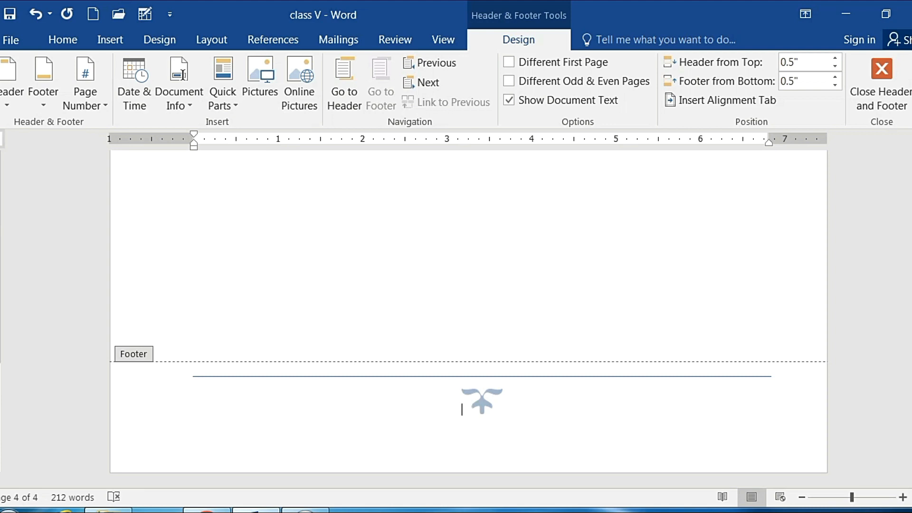
Step: Enter the author's name in the footer, and return to the body text on page 1
text(DHANYA)
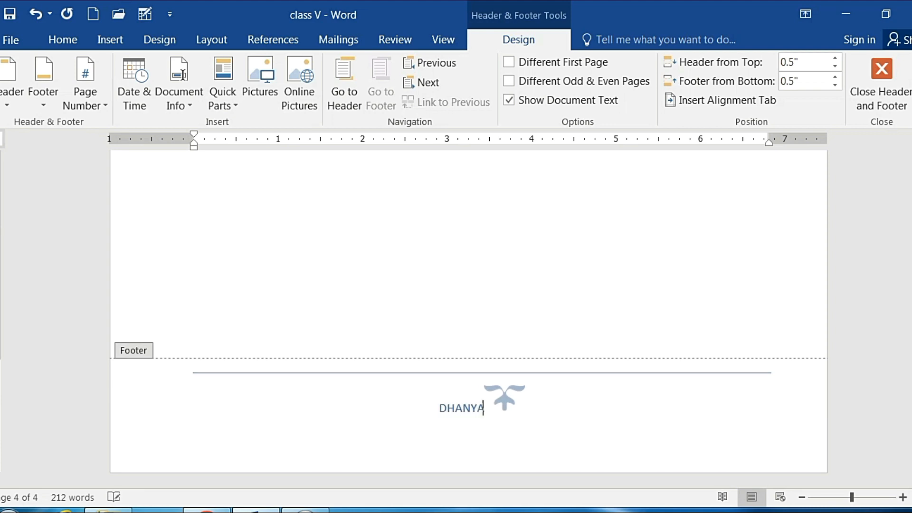
text( T)
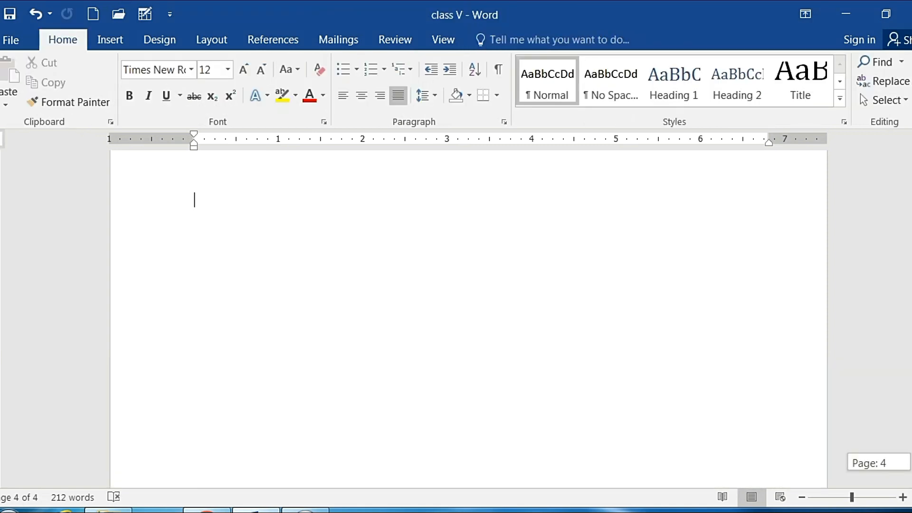
drag(911, 463, 911, 305)
drag(911, 204, 910, 172)
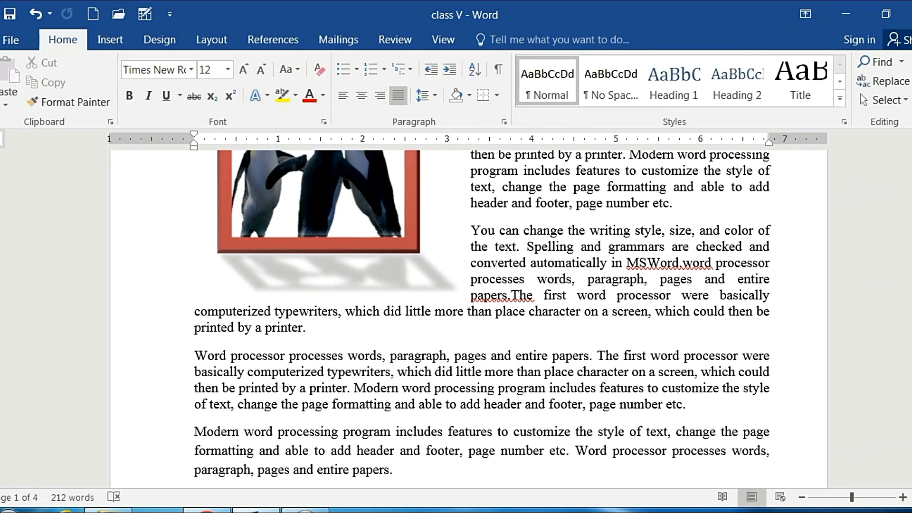
Step: Place the cursor in the last paragraph on page 1 and review the page number designs for page bottom, margins and current position
click(175, 262)
click(469, 430)
click(109, 40)
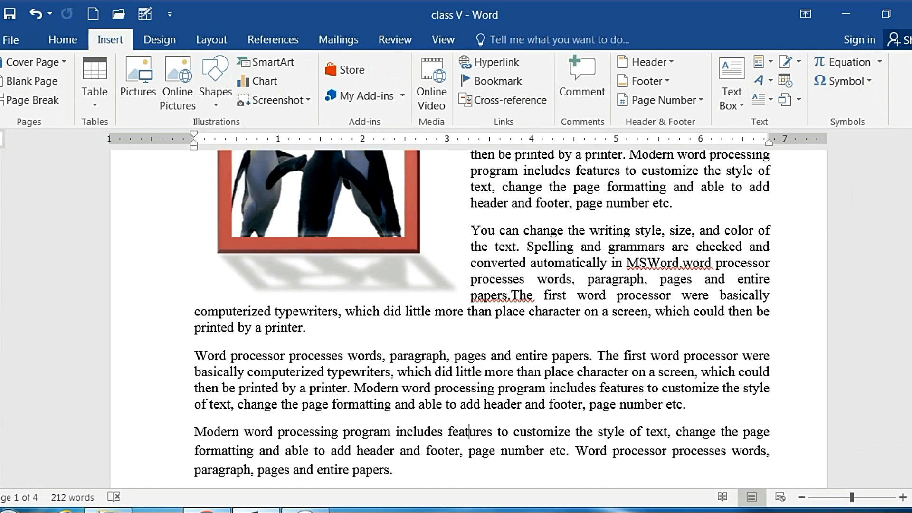
click(660, 99)
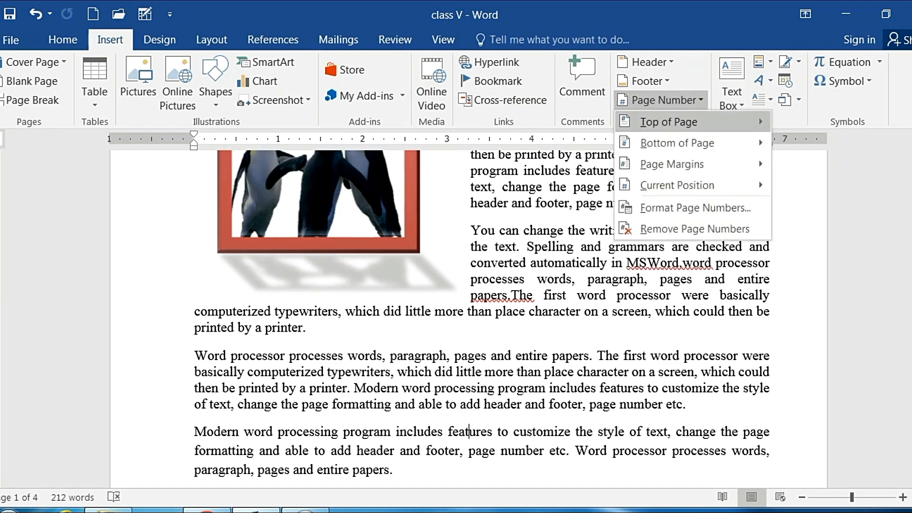
mouse_move(674, 122)
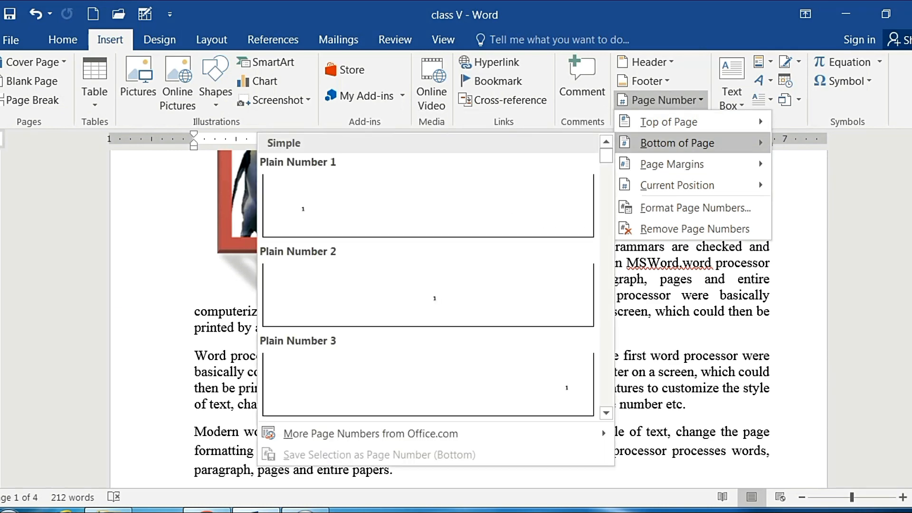
mouse_move(672, 164)
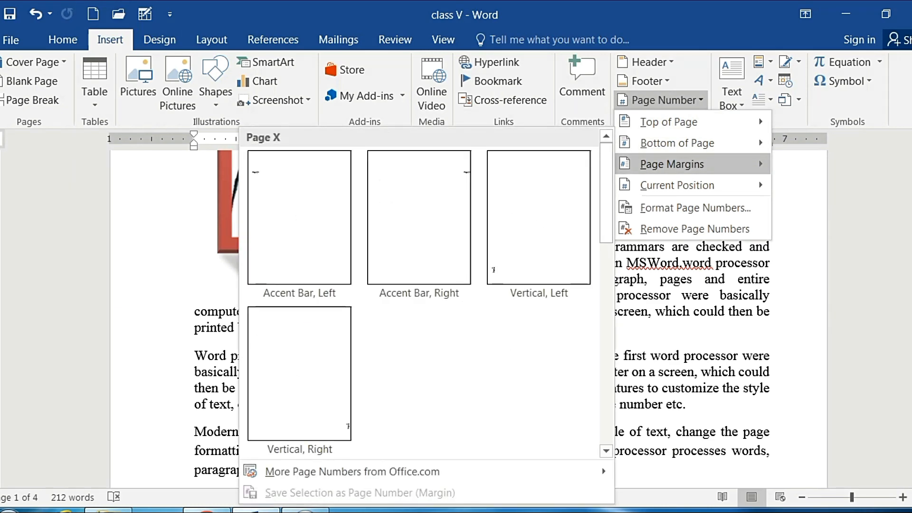
mouse_move(677, 185)
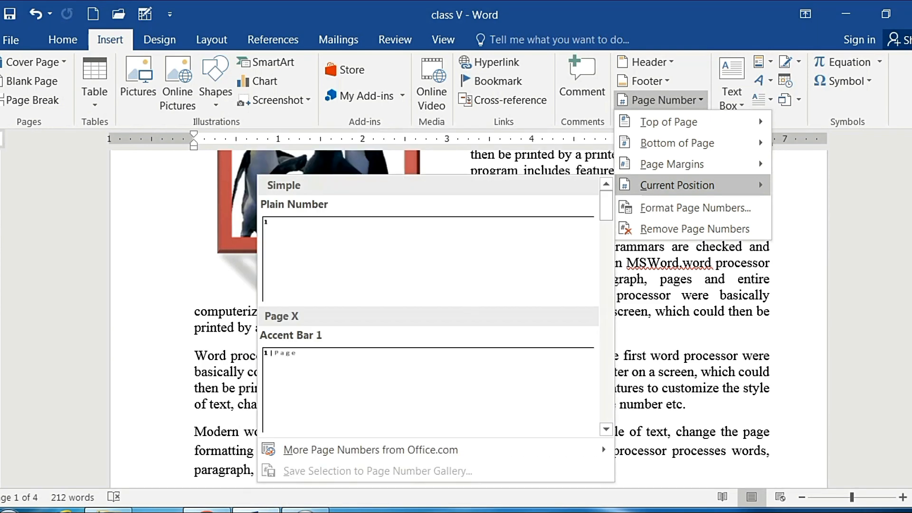
Step: Insert the Two Bars 1 page number at the bottom of the page, and return to editing the body text
mouse_move(677, 143)
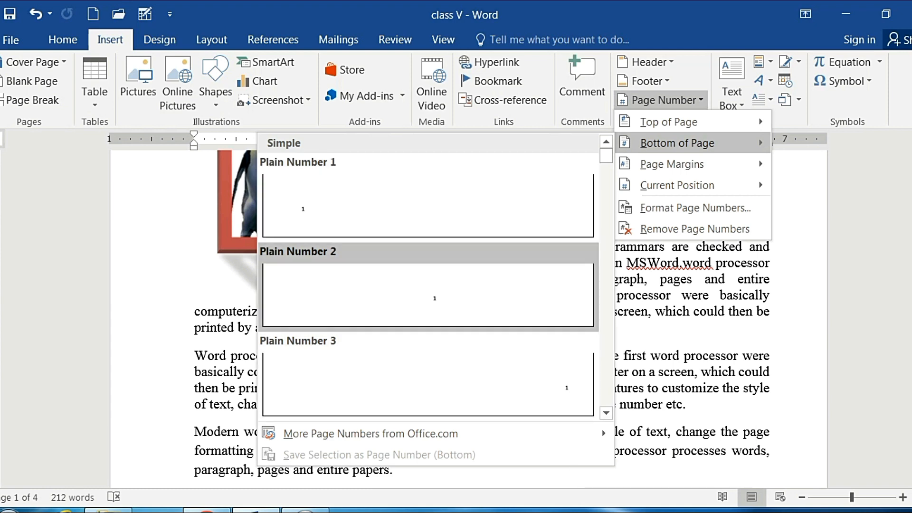
scroll(427, 285, down, 5)
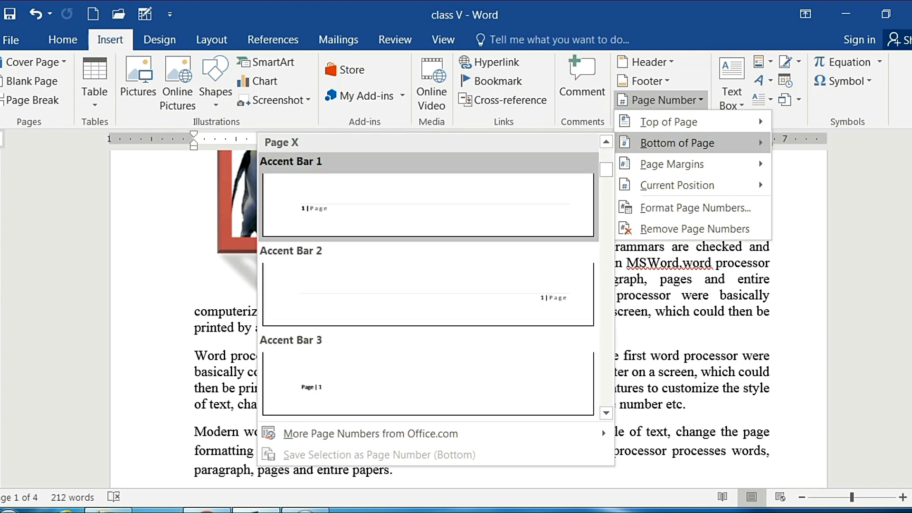
scroll(428, 278, down, 5)
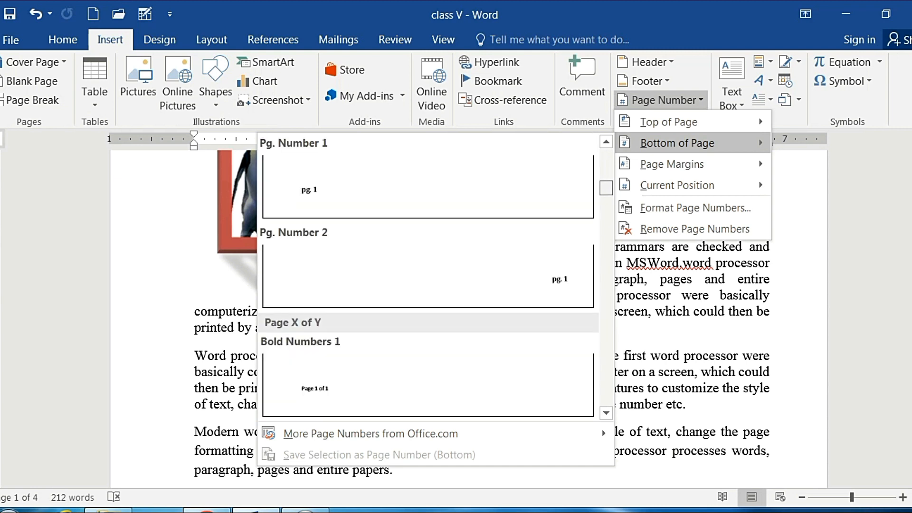
scroll(427, 278, down, 5)
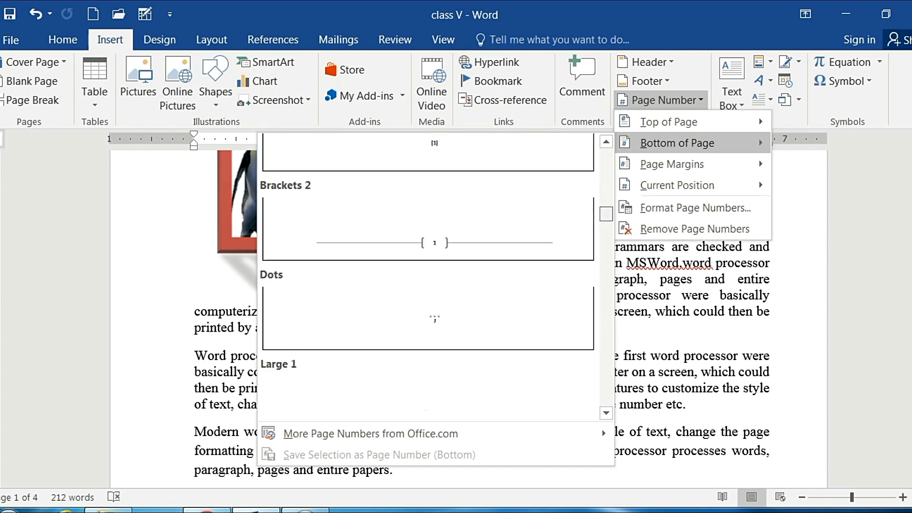
scroll(427, 278, down, 5)
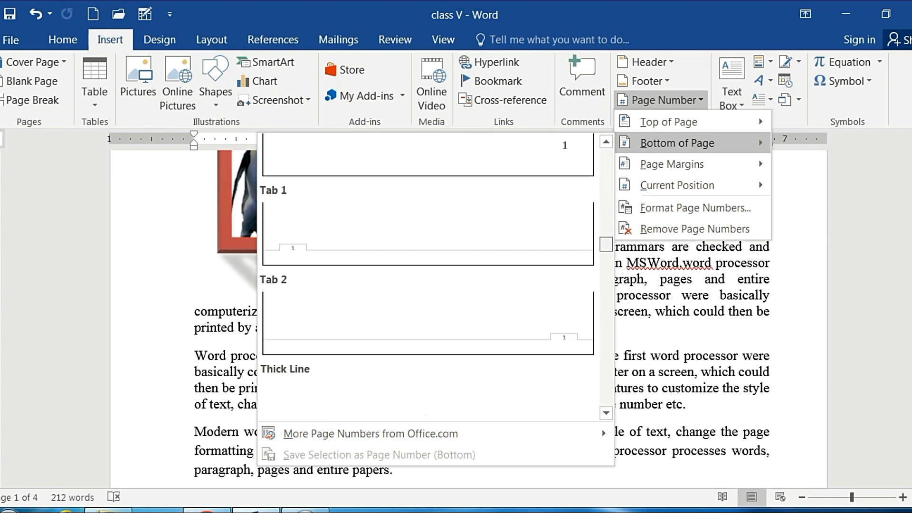
scroll(428, 278, down, 5)
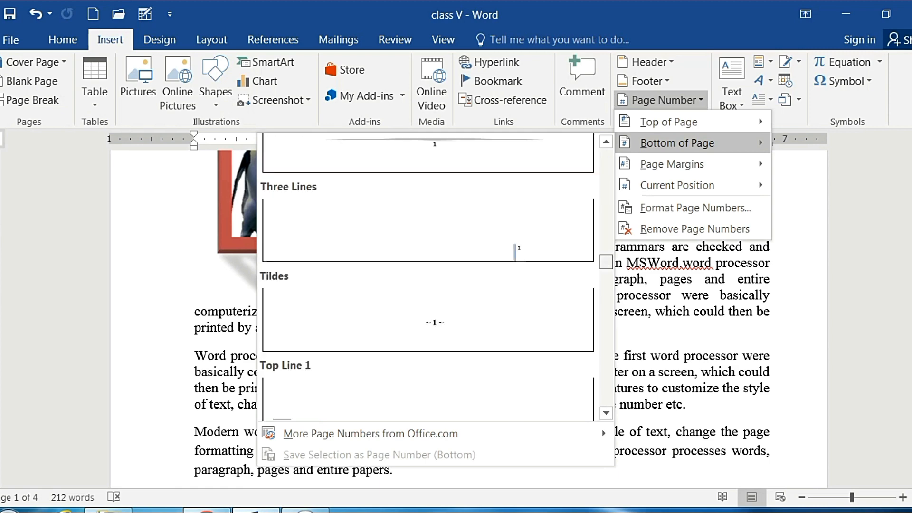
scroll(427, 278, down, 3)
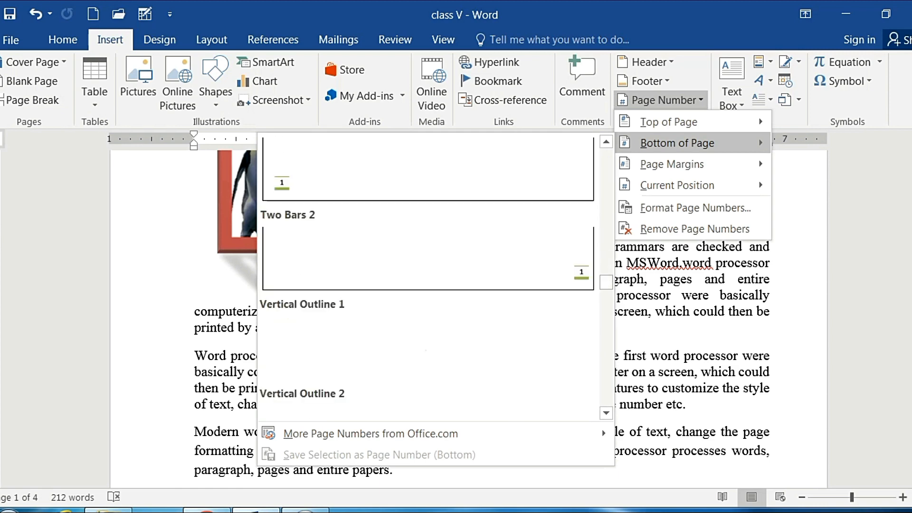
click(427, 172)
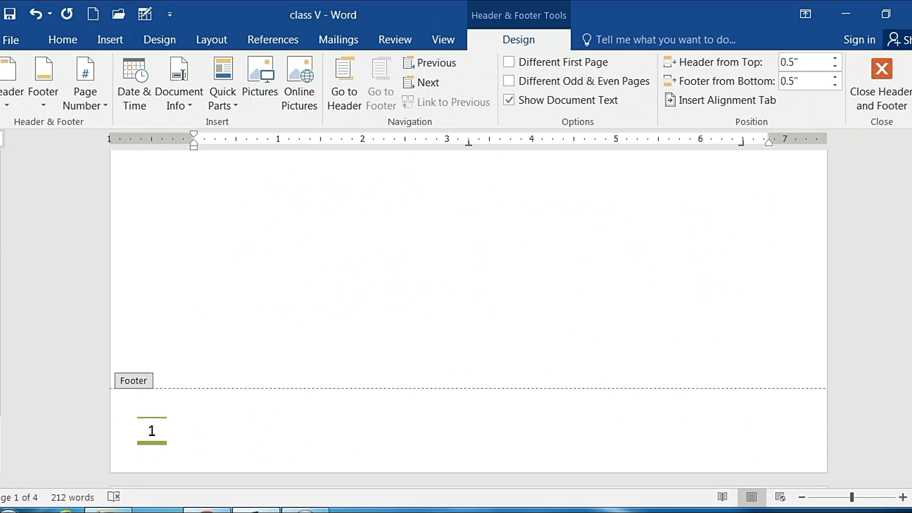
click(859, 93)
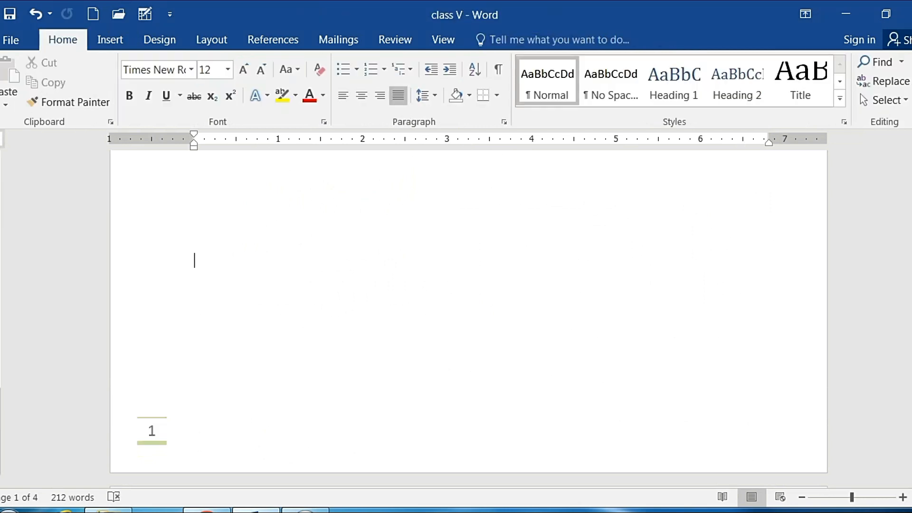
Step: Look through the following pages to check the page numbers in their footers
scroll(468, 308, down, 8)
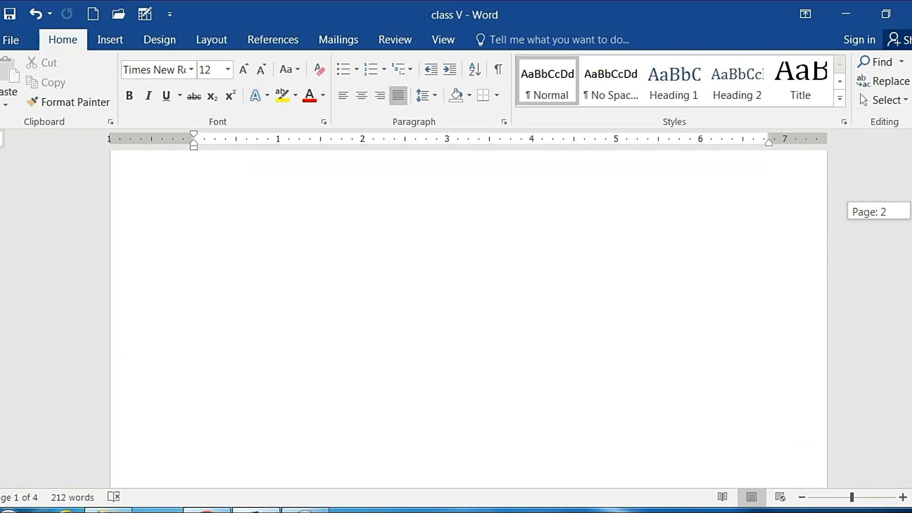
scroll(468, 309, down, 10)
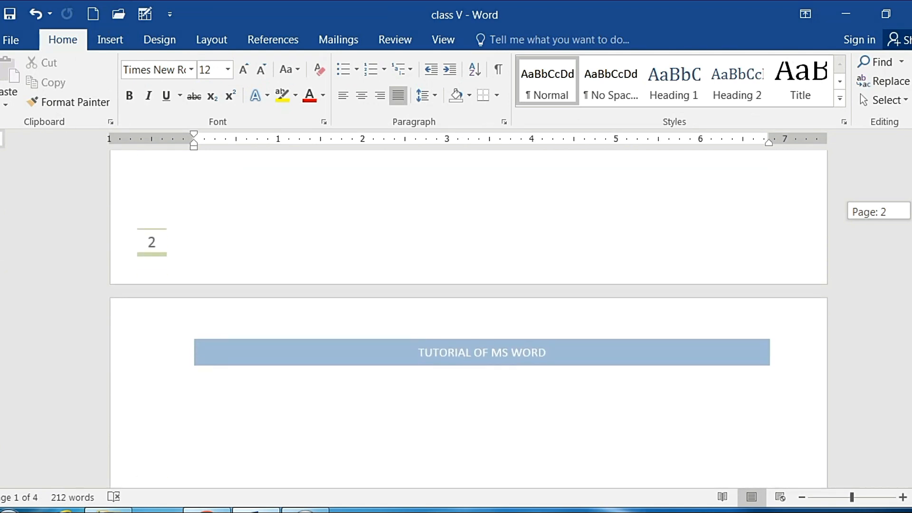
scroll(468, 308, down, 6)
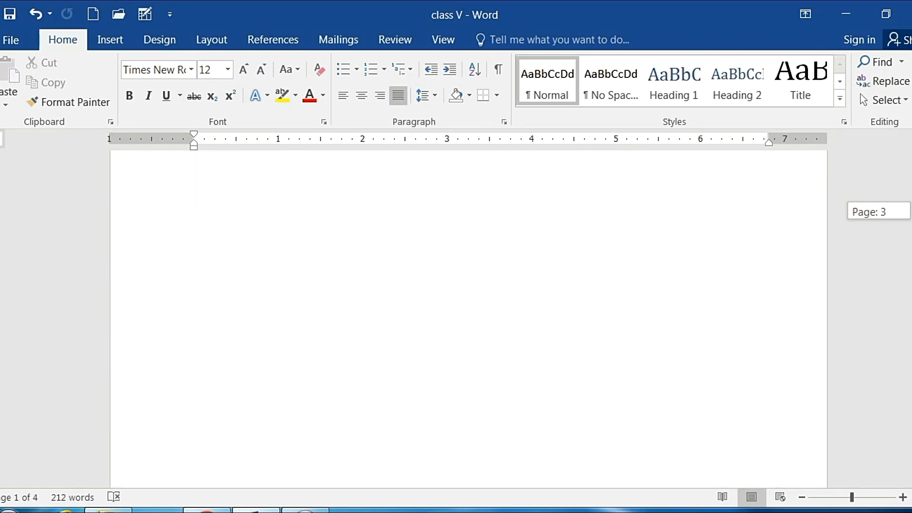
scroll(468, 308, down, 6)
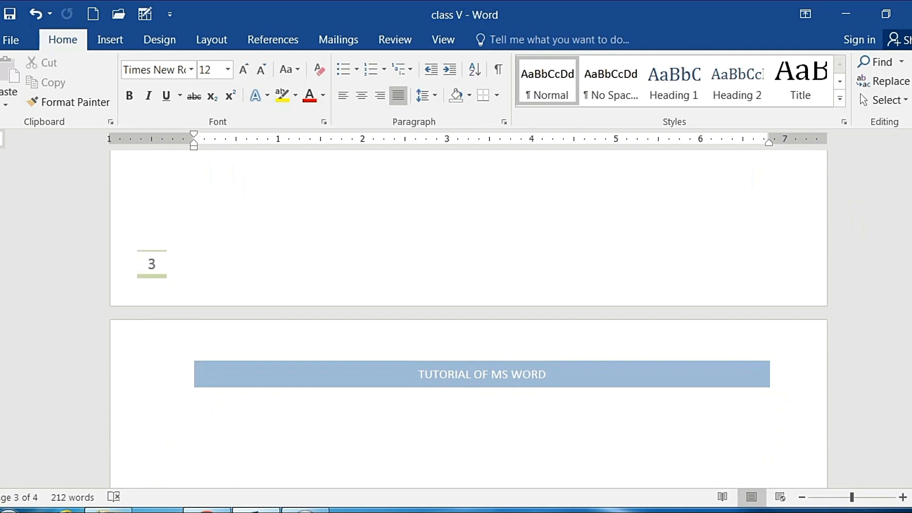
Step: Check the page numbers in the footers of pages 3 and 4, and go back to the start of the document
scroll(469, 309, down, 8)
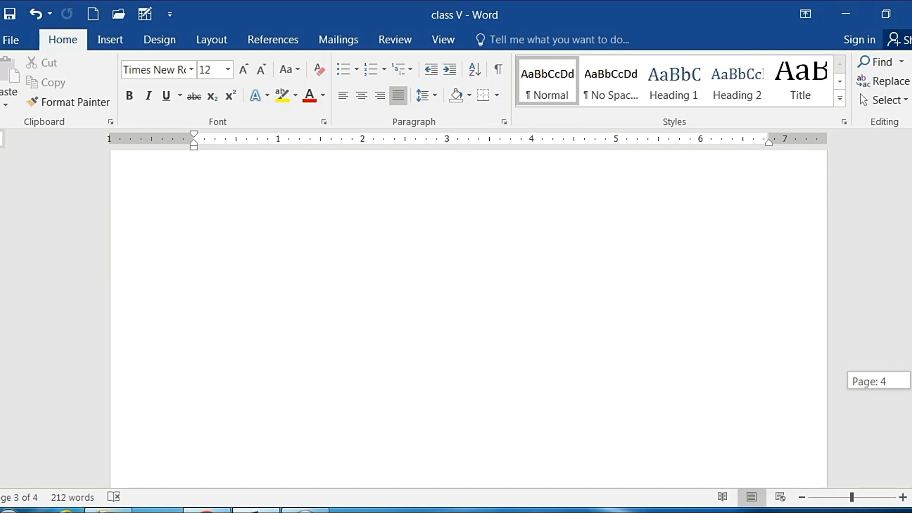
scroll(469, 309, down, 3)
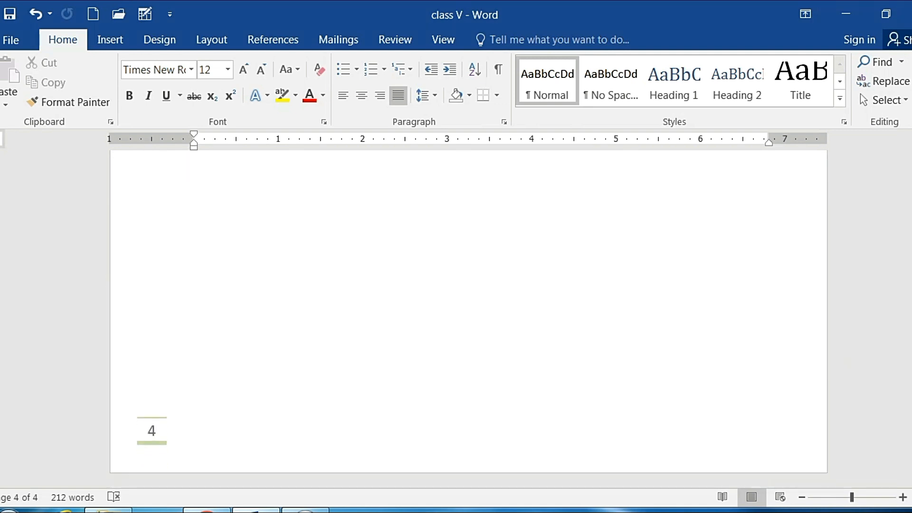
click(194, 177)
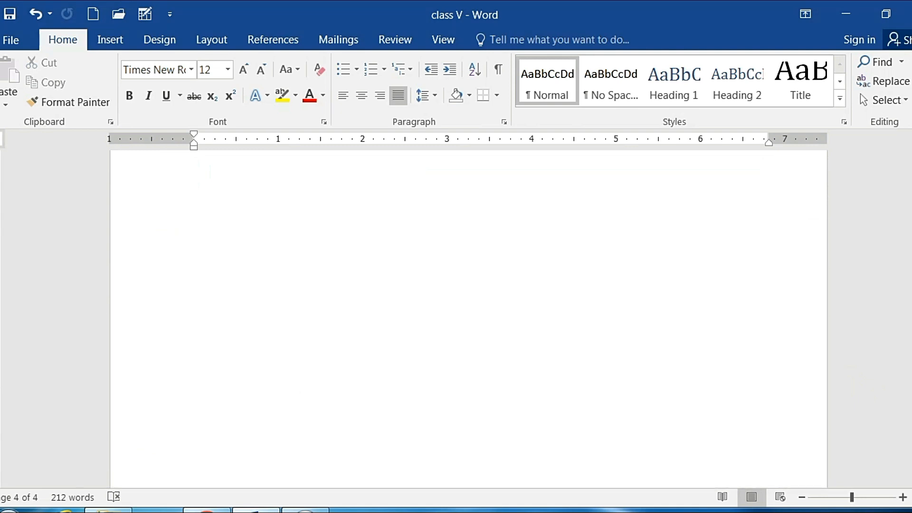
scroll(469, 318, up, 5)
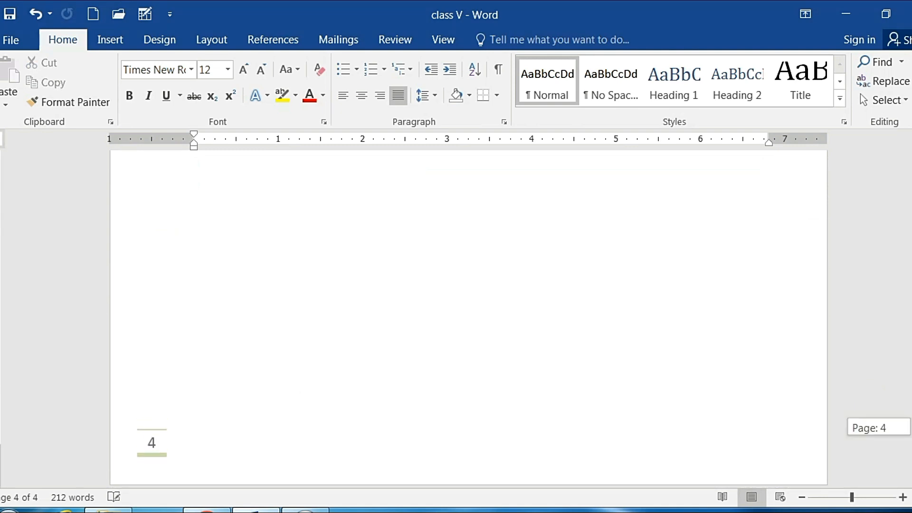
scroll(468, 318, up, 20)
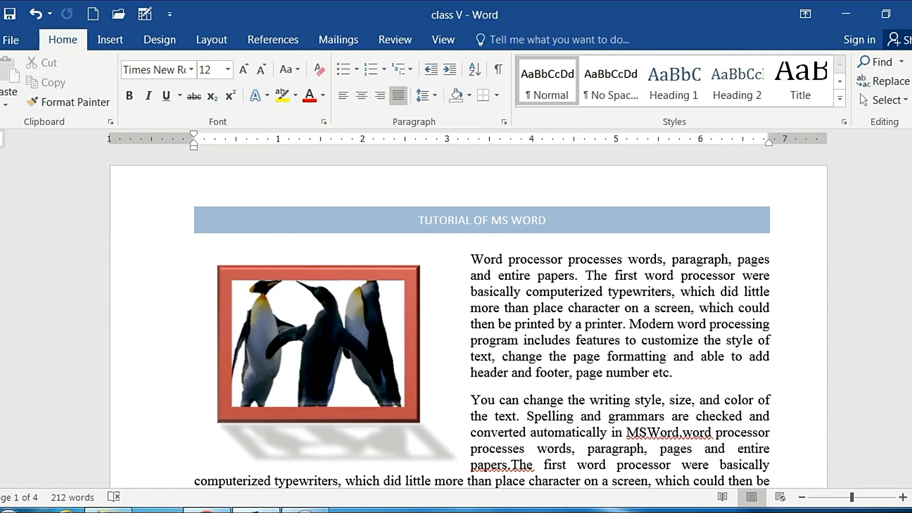
Step: Insert an Austin Sidebar text box at the first paragraph on page 1
click(161, 275)
click(110, 39)
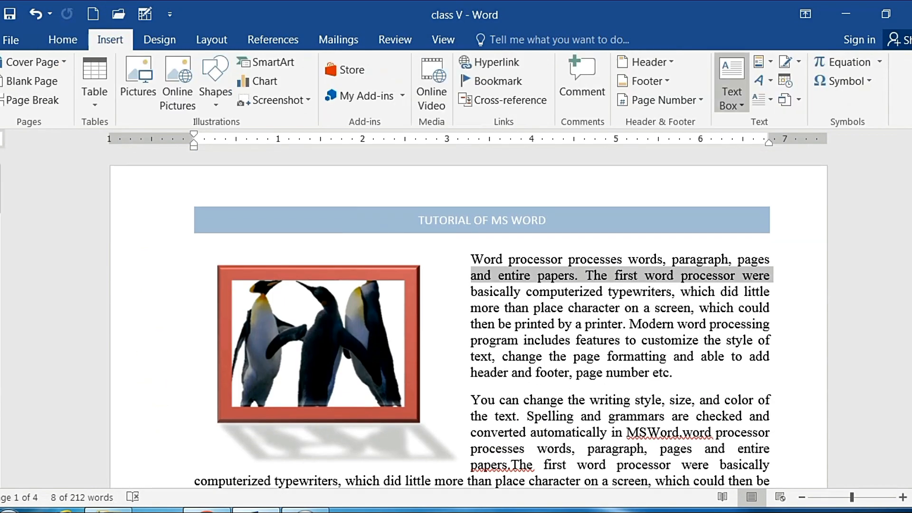
click(644, 81)
click(731, 72)
click(731, 83)
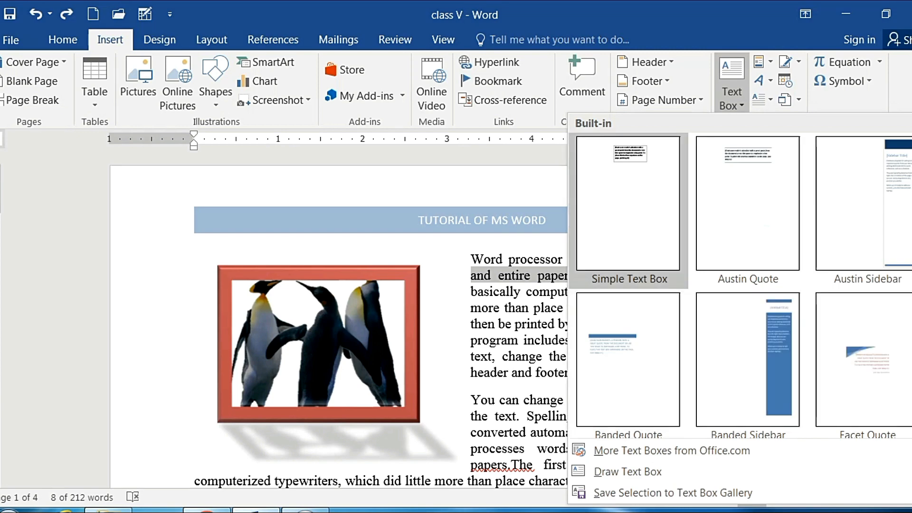
click(864, 209)
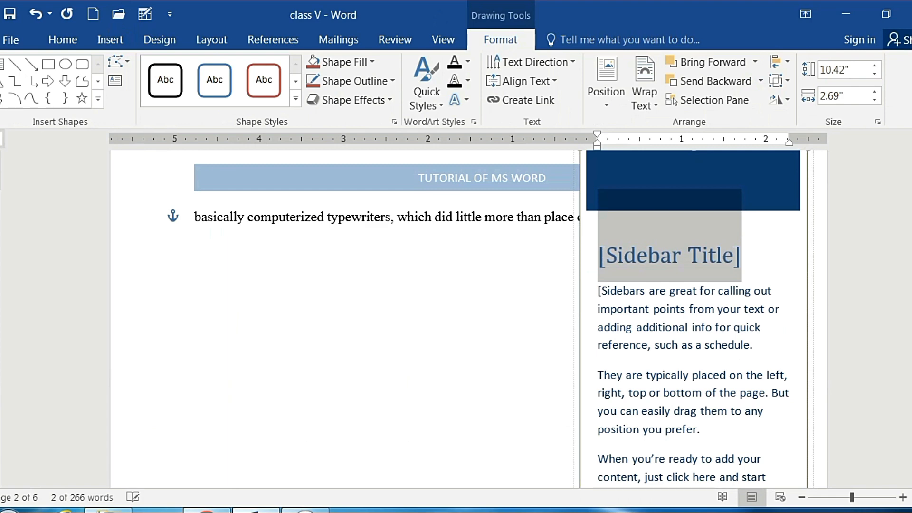
Step: Examine how the sidebar sits in the pages, and undo its insertion
click(684, 375)
click(385, 217)
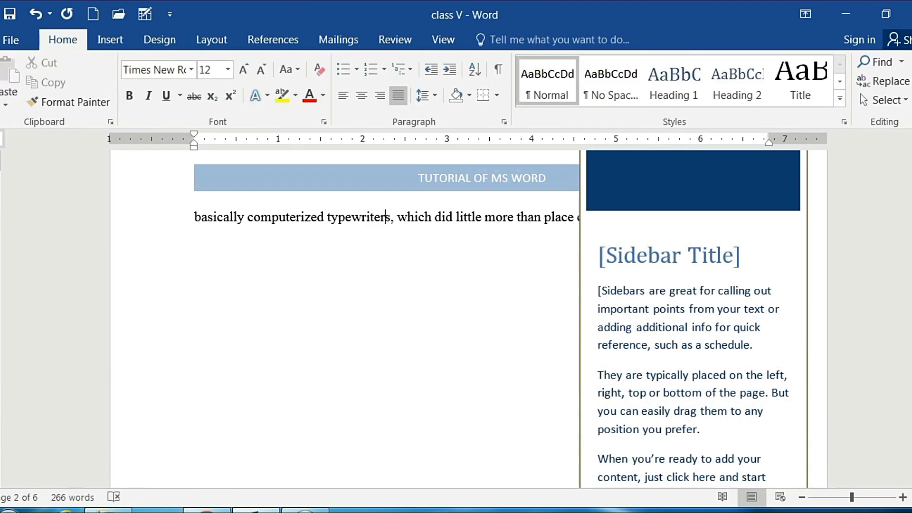
drag(911, 228, 911, 160)
click(670, 249)
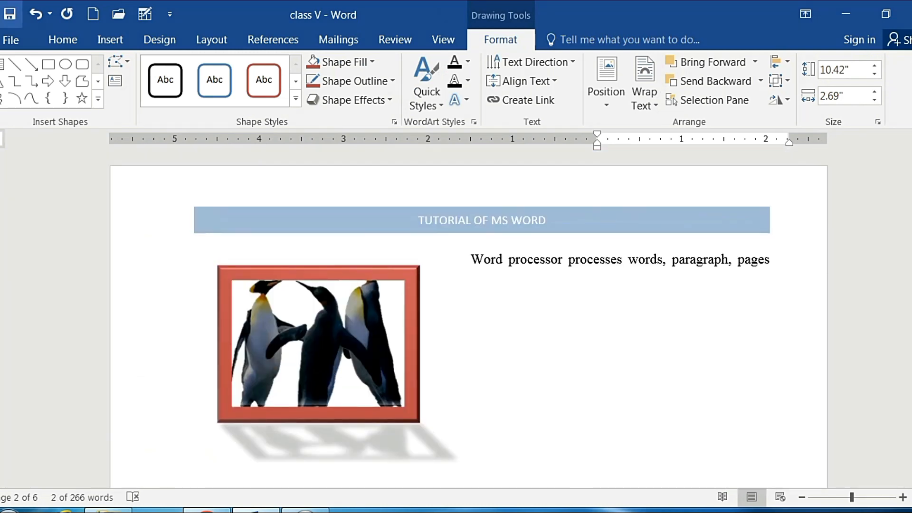
click(36, 14)
Step: Review the built-in equations, the symbols and the drop cap styles without inserting any of them
click(879, 62)
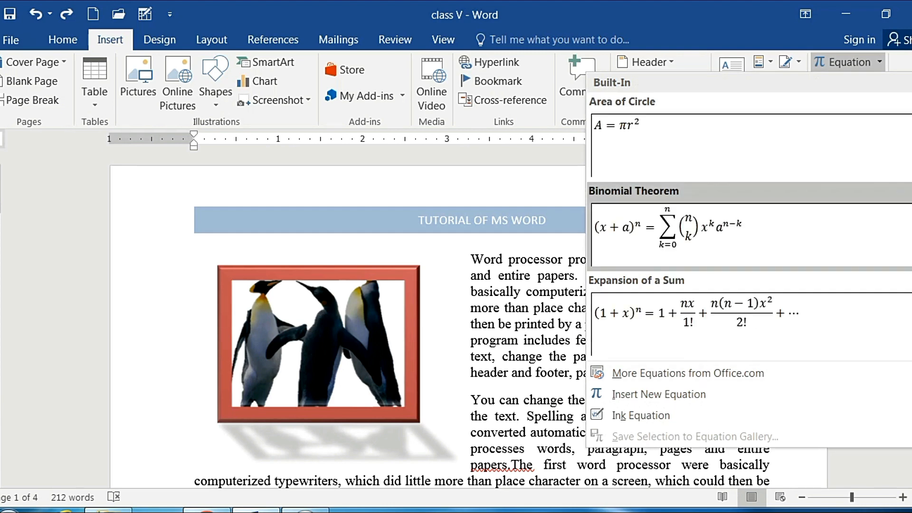
click(878, 62)
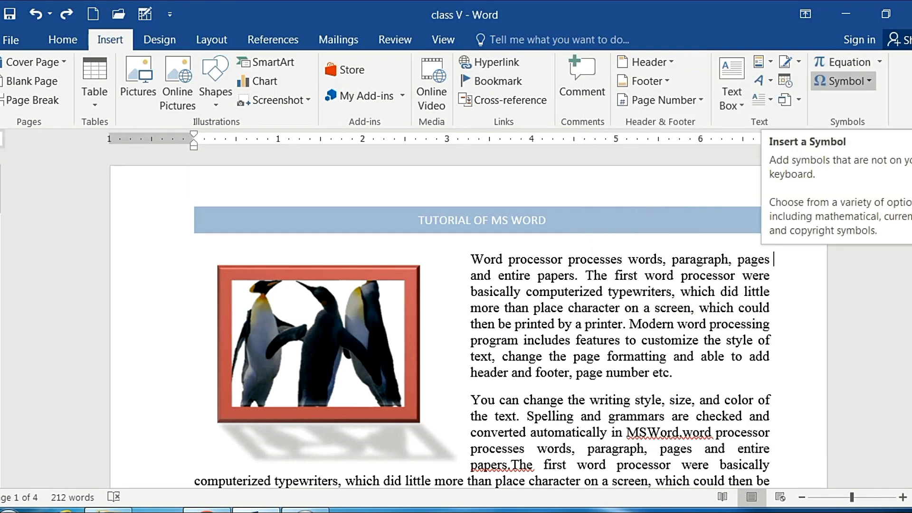
click(840, 81)
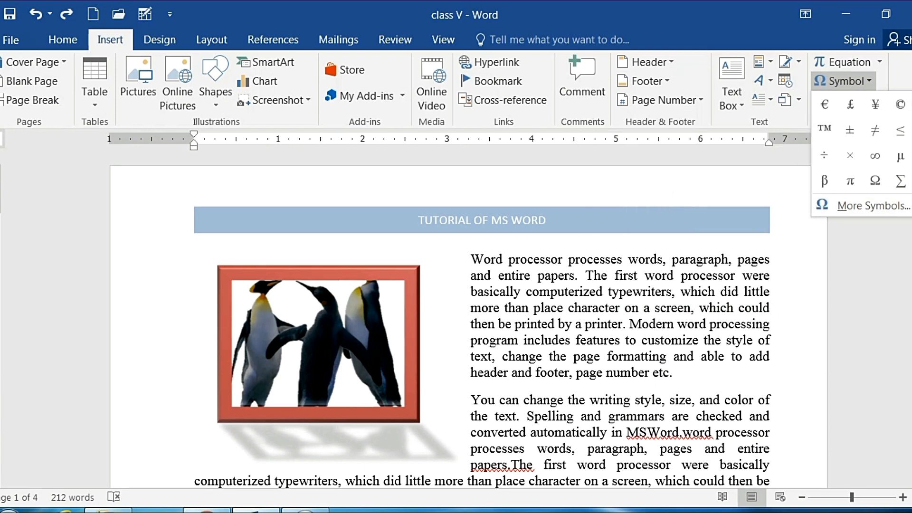
key(Escape)
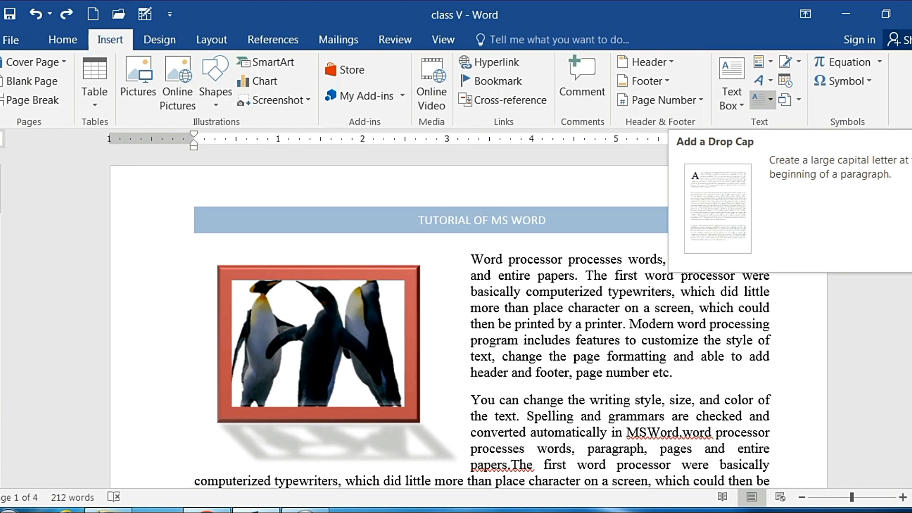
click(763, 99)
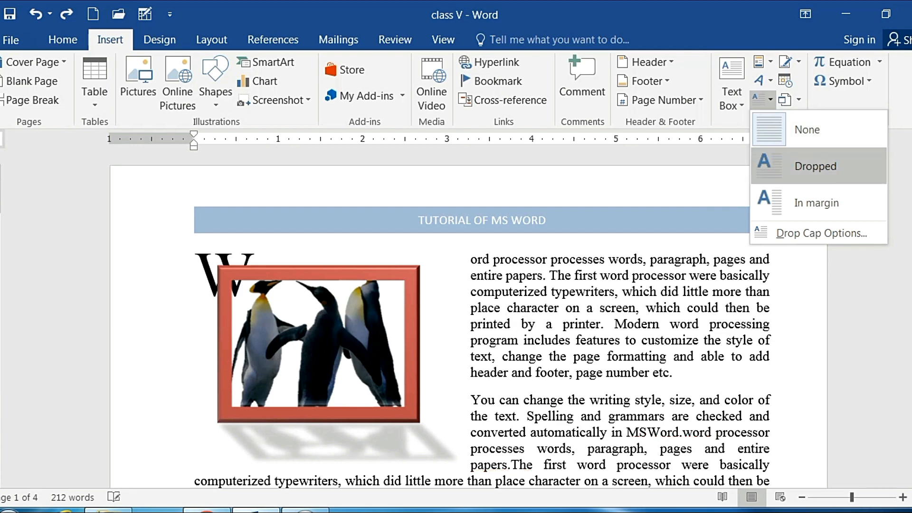
key(Escape)
Step: Move the penguin picture below the first paragraph, place the cursor in that paragraph and open the drop cap choices
drag(318, 343, 292, 401)
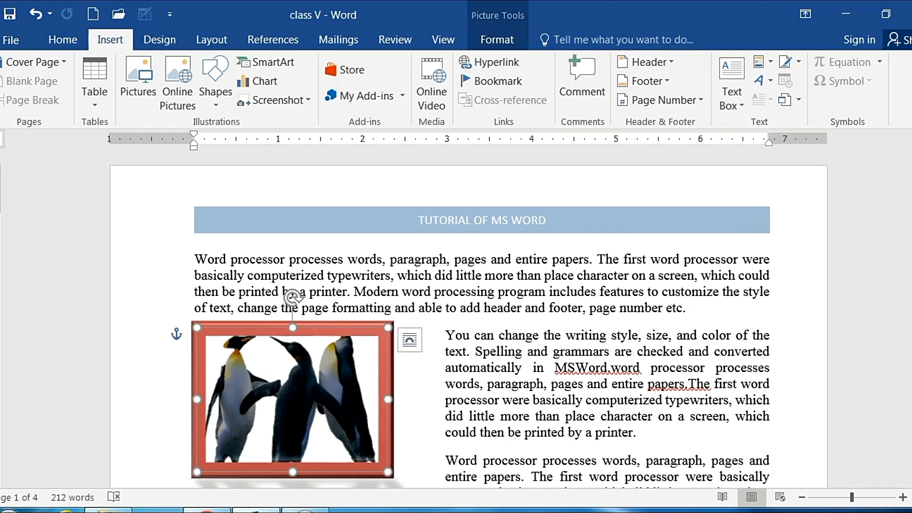
click(166, 277)
click(382, 260)
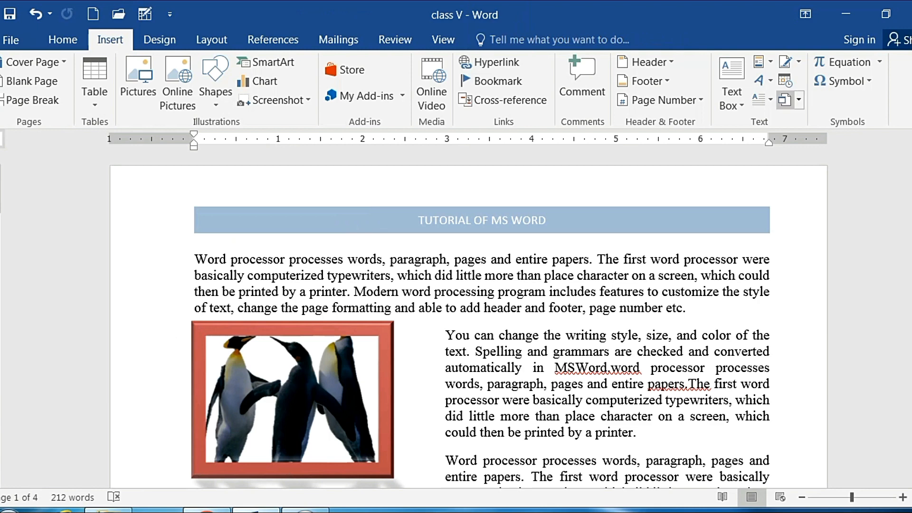
click(762, 99)
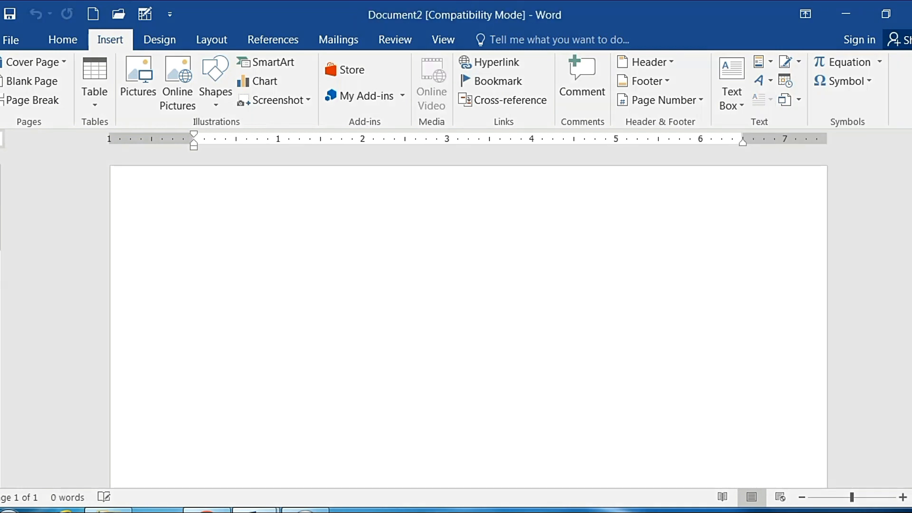
Step: Start a WordArt in the blank Document2 with the rainbow shadowed style, and enter COMPUTER as its text
scroll(468, 318, down, 1)
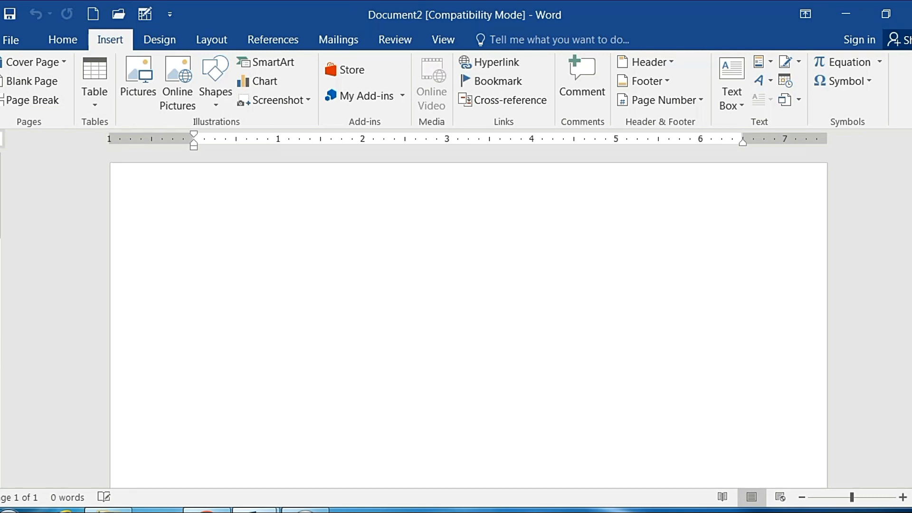
scroll(468, 318, up, 1)
scroll(468, 318, down, 1)
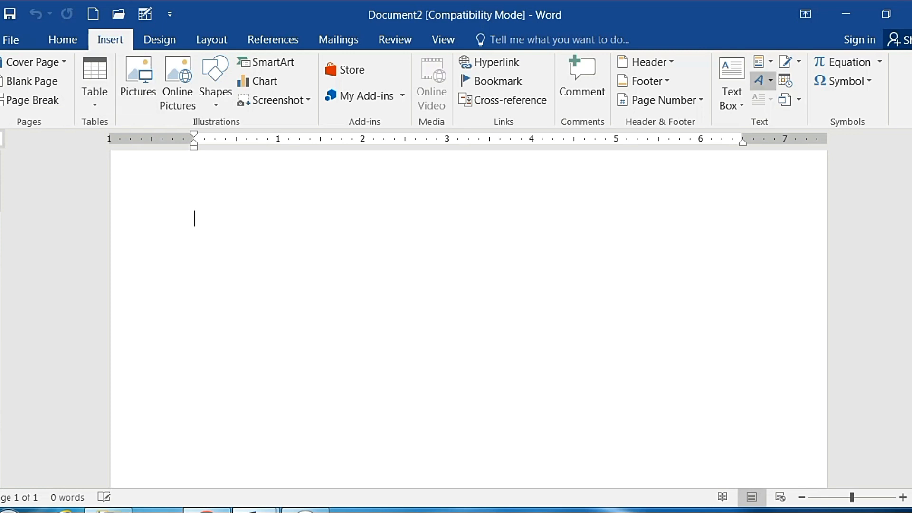
click(759, 80)
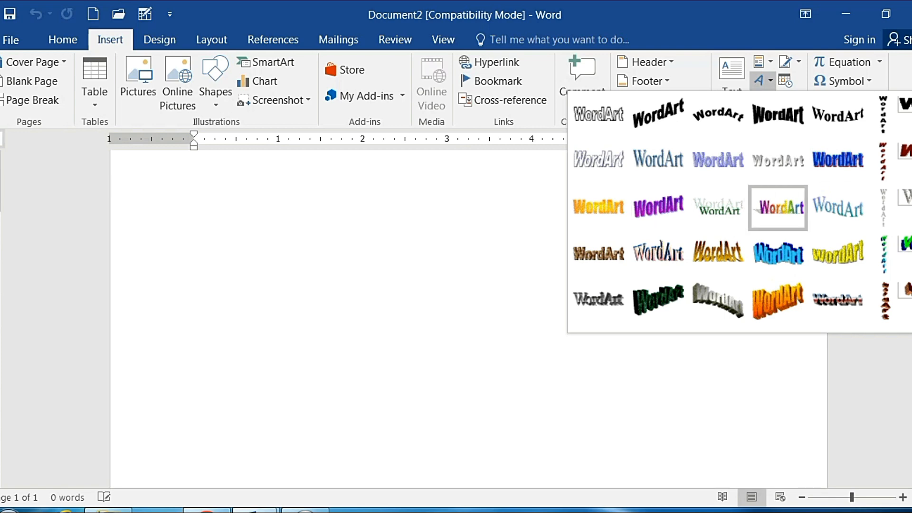
click(777, 207)
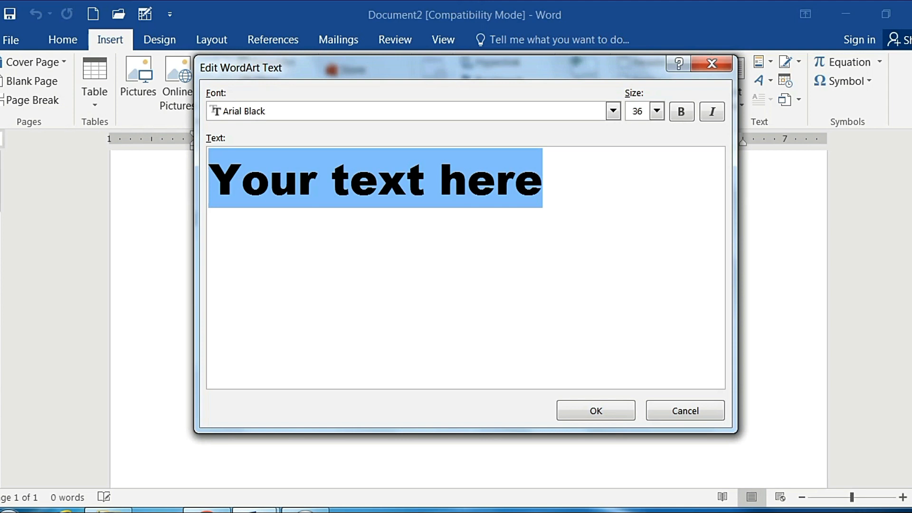
text(COMPUTER)
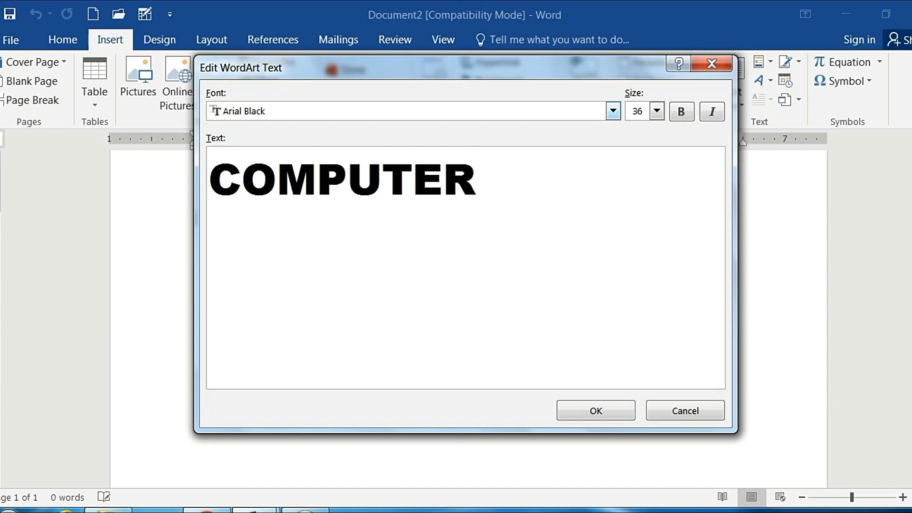
Step: Look through the WordArt font list while keeping Arial Black, and choose 36 as the text size
key(Tab)
click(613, 111)
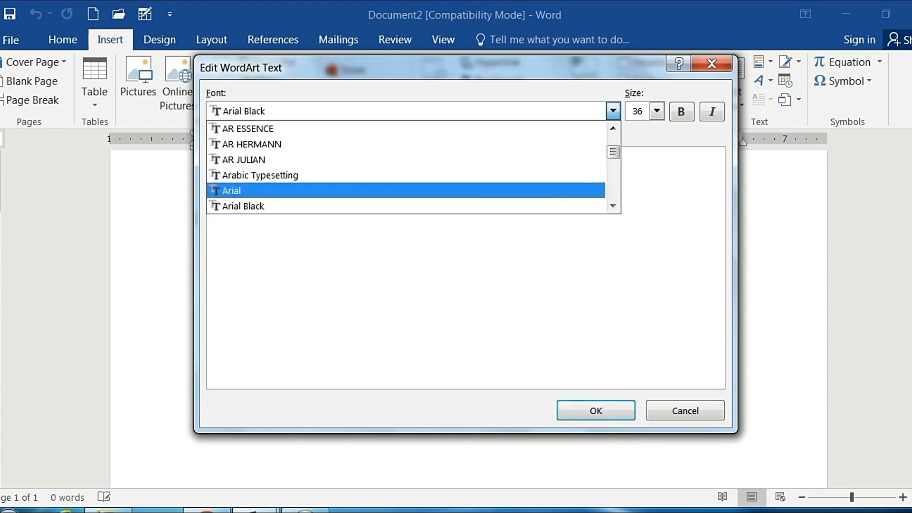
mouse_move(613, 154)
mouse_down()
mouse_move(613, 165)
mouse_move(613, 158)
mouse_up()
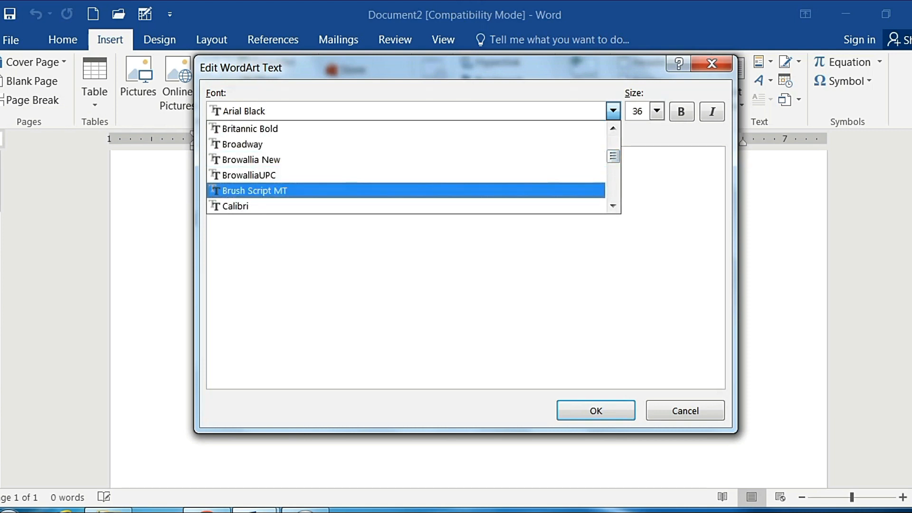
click(347, 238)
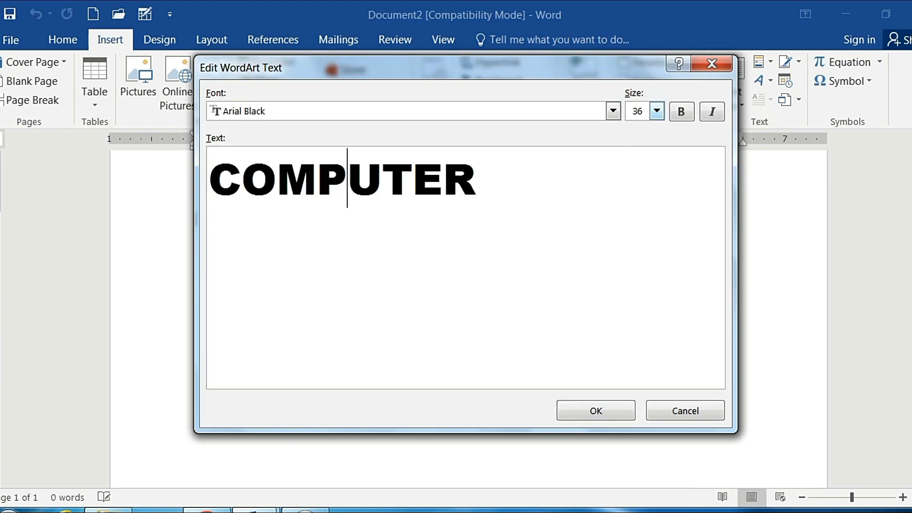
click(657, 111)
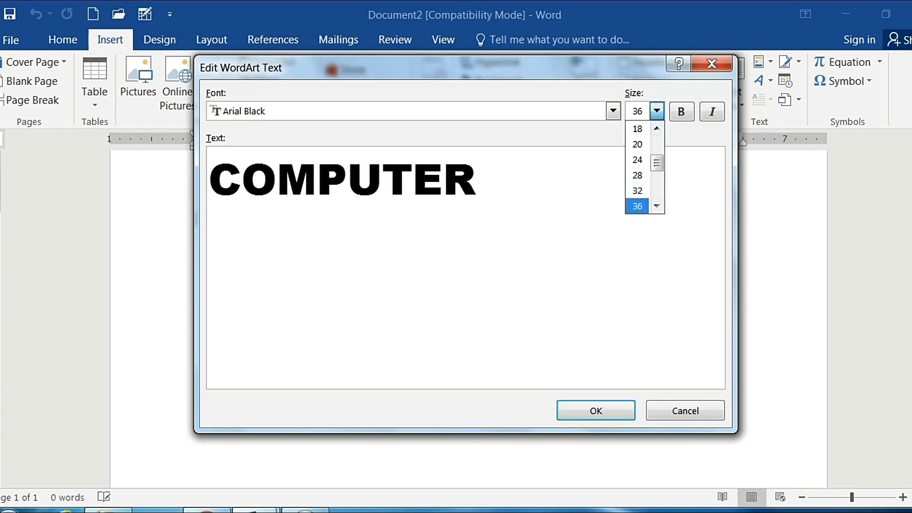
click(637, 206)
Step: Try bold and italic on the WordArt text, switch both off again, and place the WordArt in the document
click(682, 111)
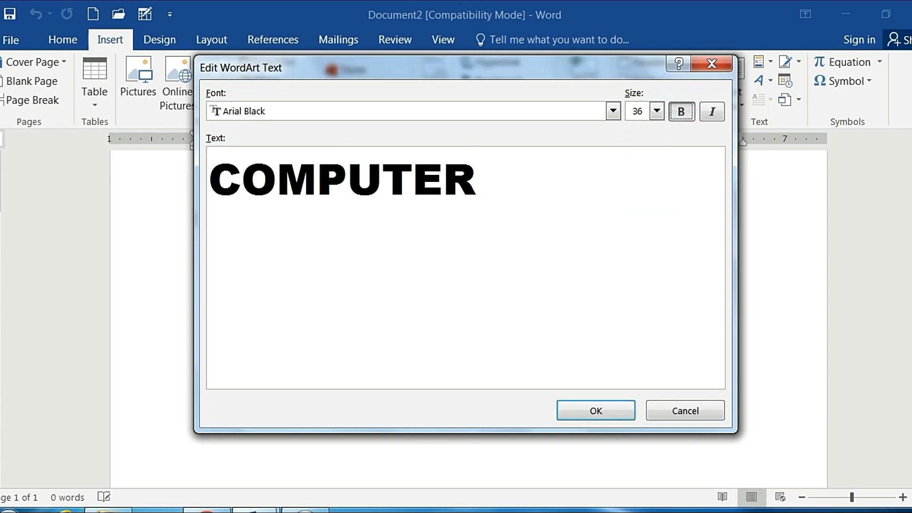
drag(476, 182, 209, 183)
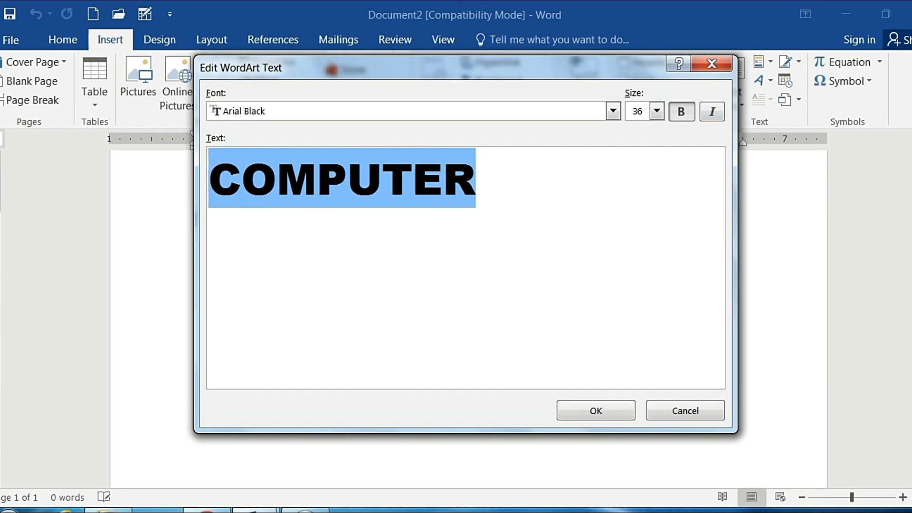
click(681, 112)
drag(477, 183, 208, 183)
click(711, 112)
click(711, 111)
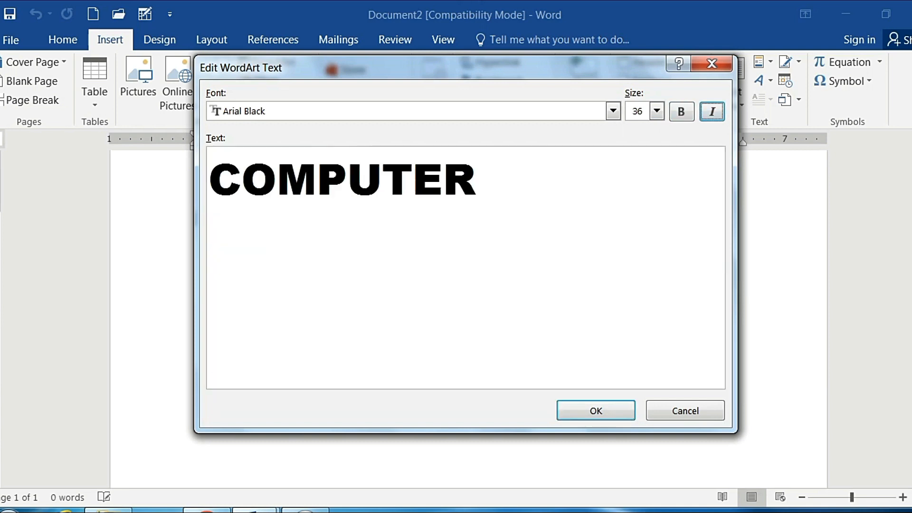
click(596, 410)
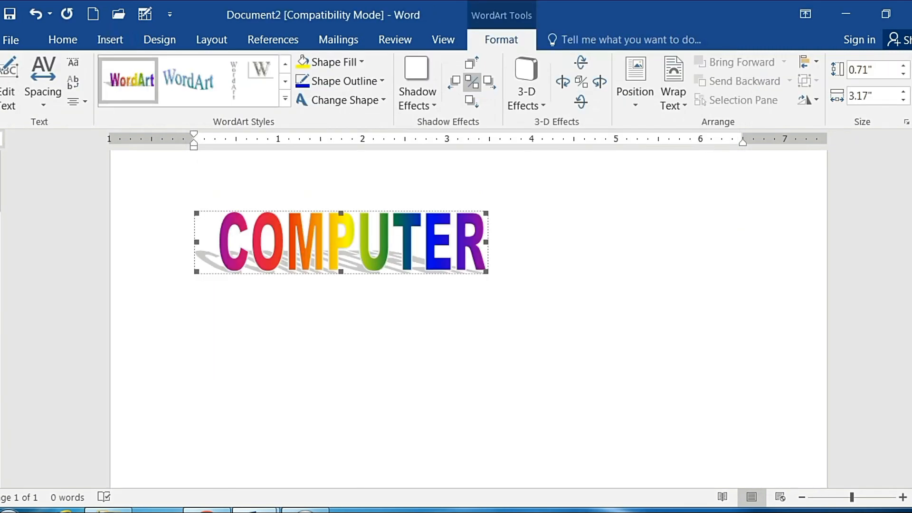
Step: Enlarge the COMPUTER WordArt to about 1.41" by 4.23", and restyle it with the plain black curved serif style
drag(486, 271, 594, 332)
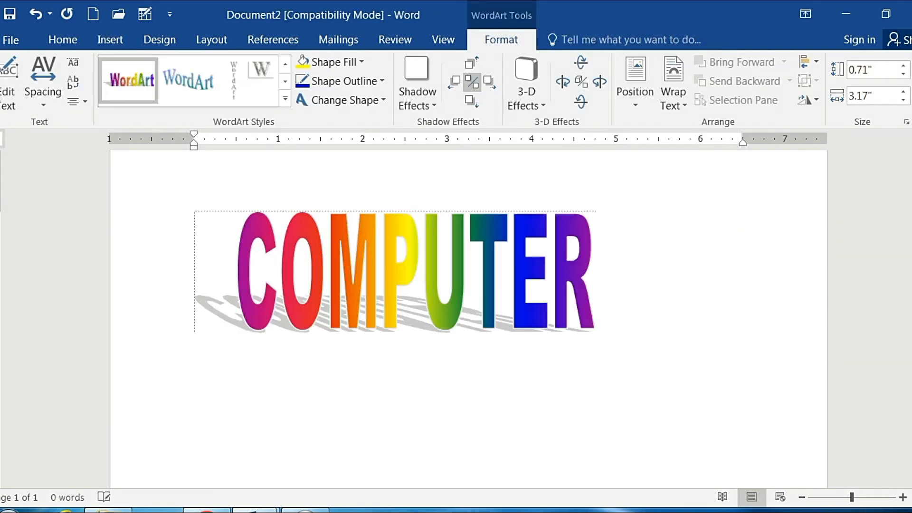
drag(395, 273, 304, 299)
click(394, 273)
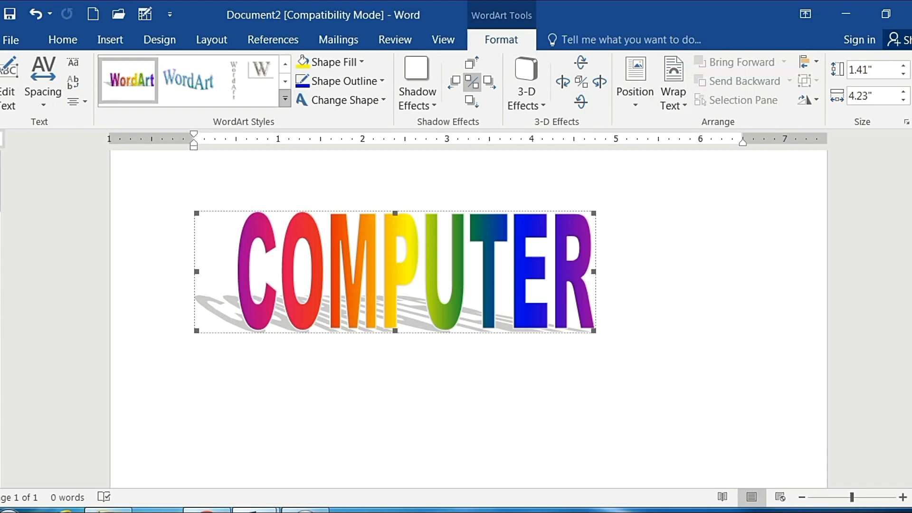
click(285, 98)
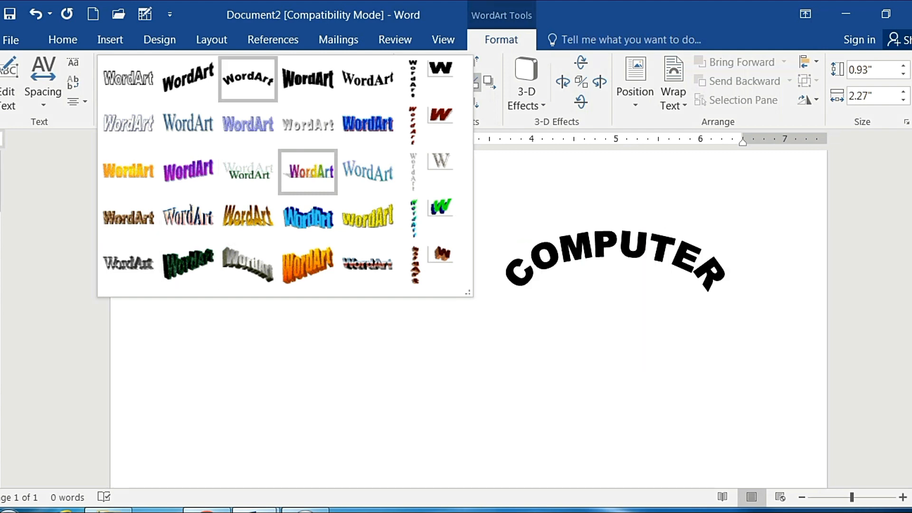
click(368, 79)
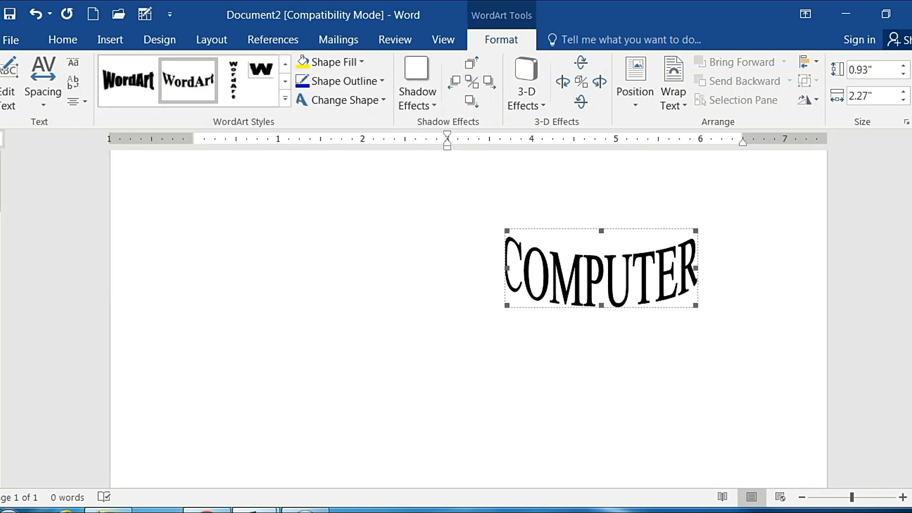
Step: Change the WordArt text from COMPUTER to COMPUTER(ICT), keeping Times New Roman at size 36
click(9, 83)
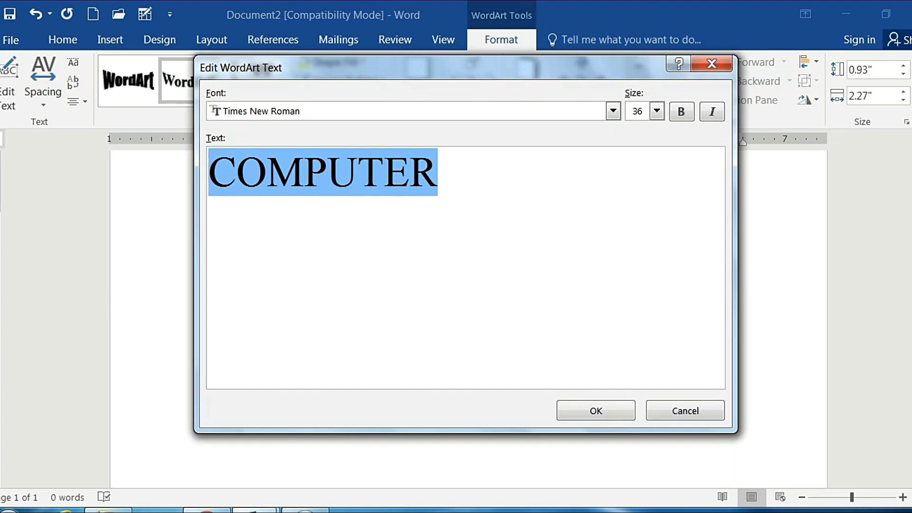
click(437, 171)
text(()
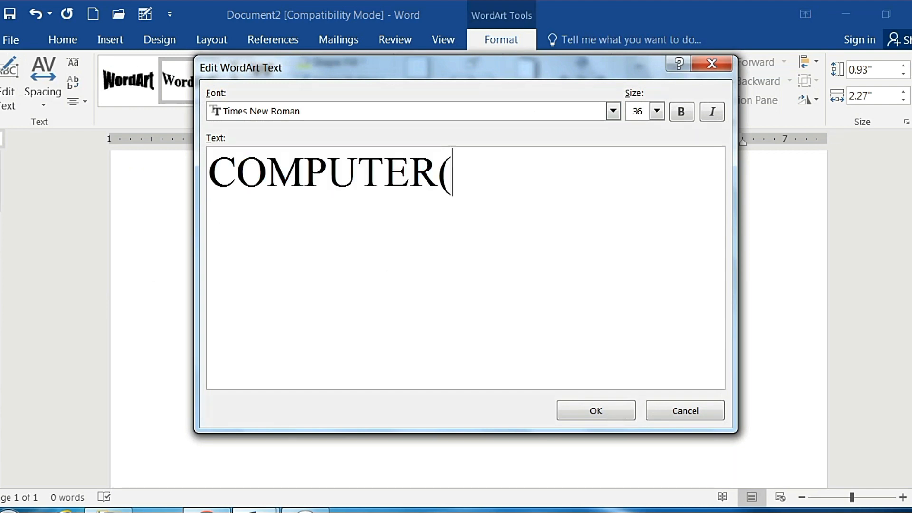
text(ICT)
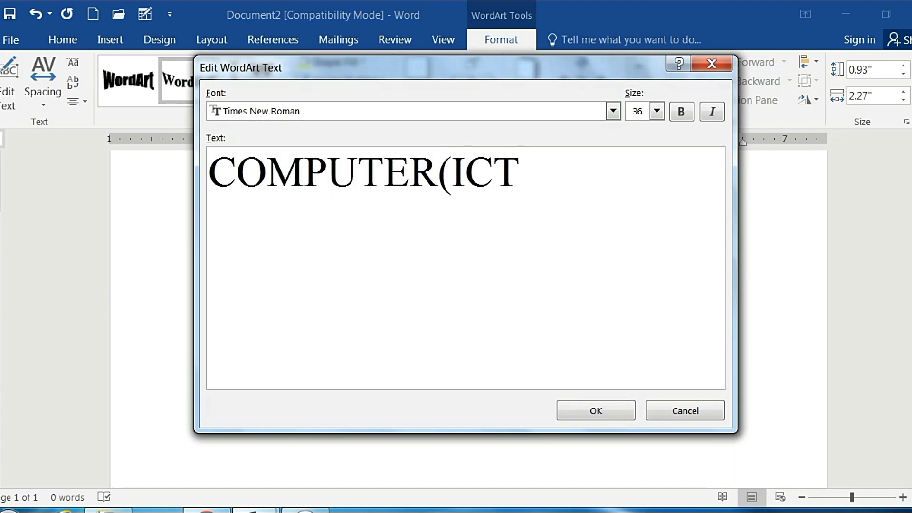
text())
key(Return)
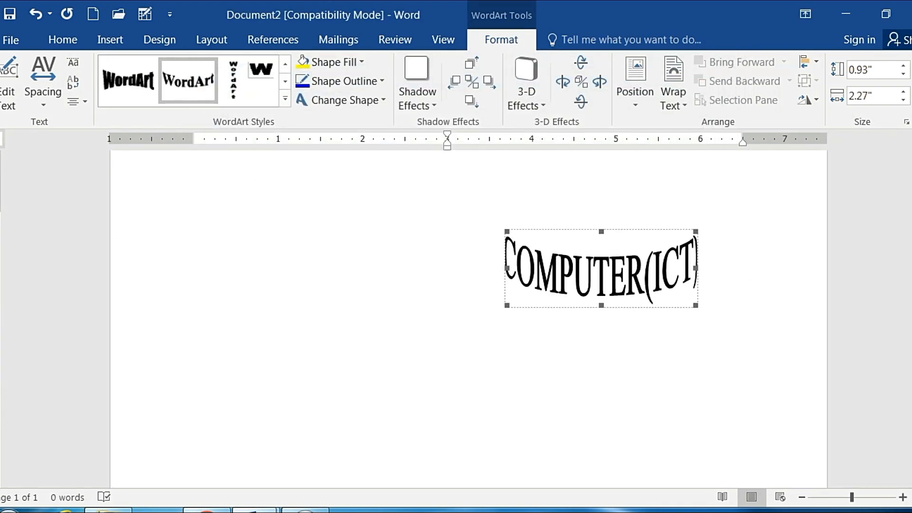
Step: Restyle the COMPUTER(ICT) WordArt with the bold blue style with a dark red shadow, and widen it to about 3.43 inches
click(284, 99)
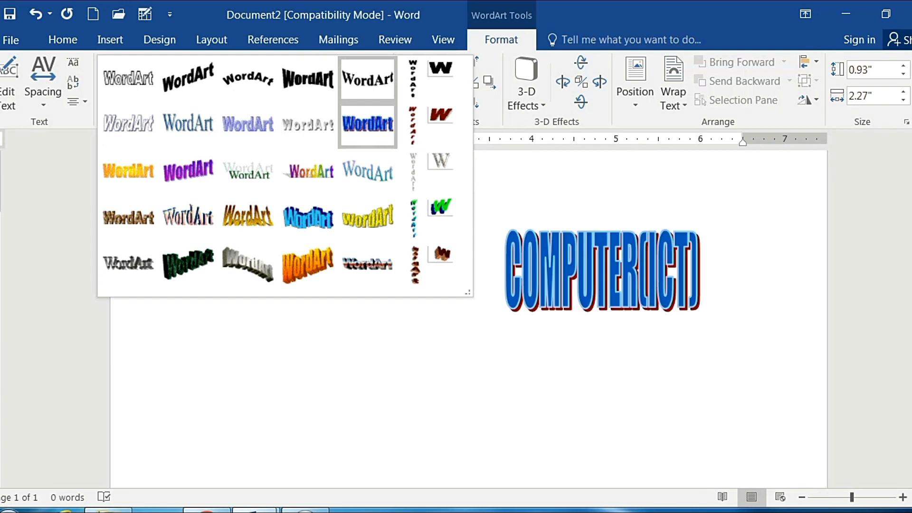
click(368, 125)
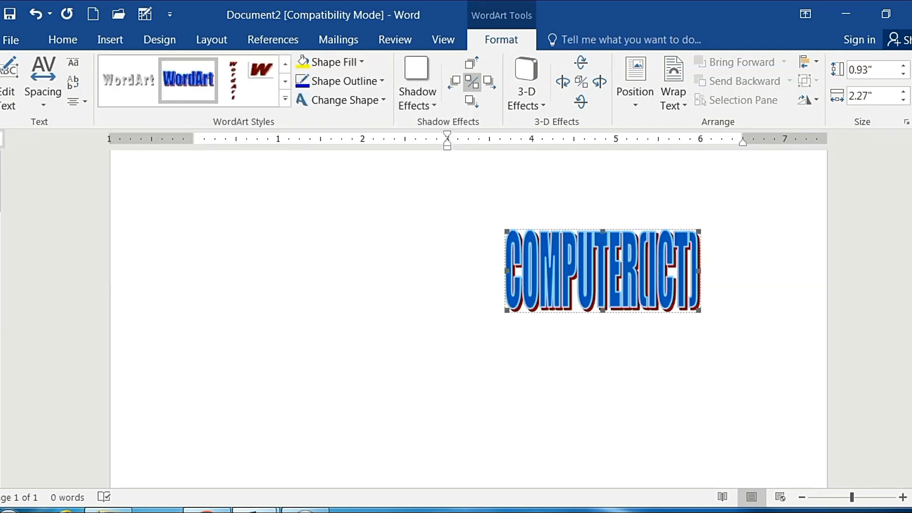
drag(698, 271, 737, 271)
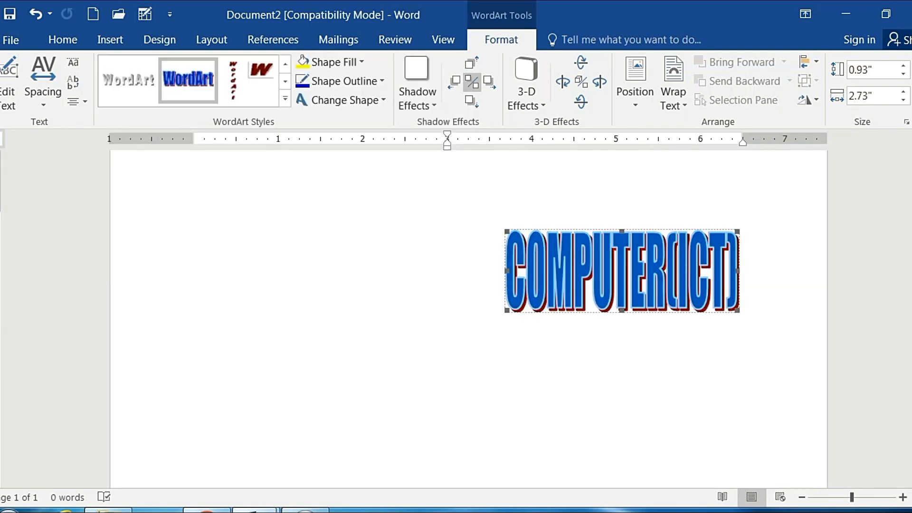
drag(506, 270, 450, 288)
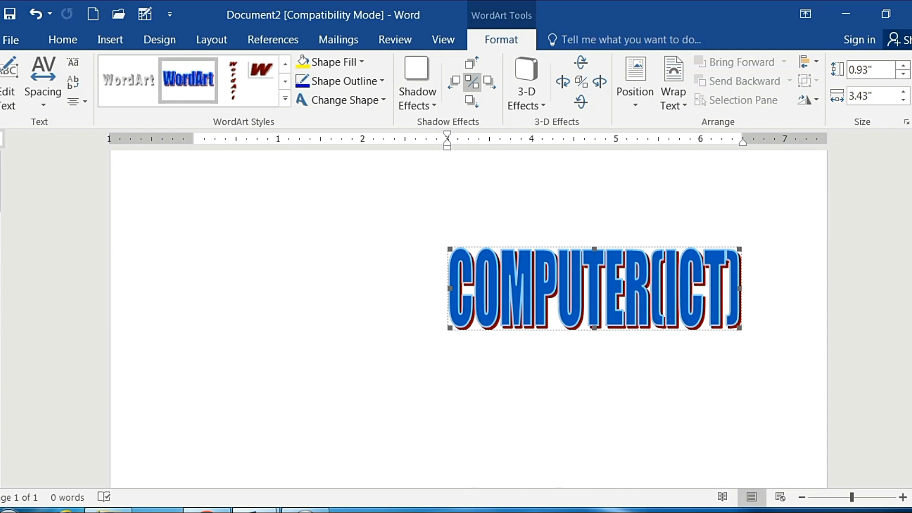
Step: Increase the COMPUTER(ICT) WordArt's height to 1.9 inches
click(902, 66)
click(903, 66)
click(903, 66)
click(903, 66)
click(903, 66)
click(902, 66)
click(903, 66)
click(903, 66)
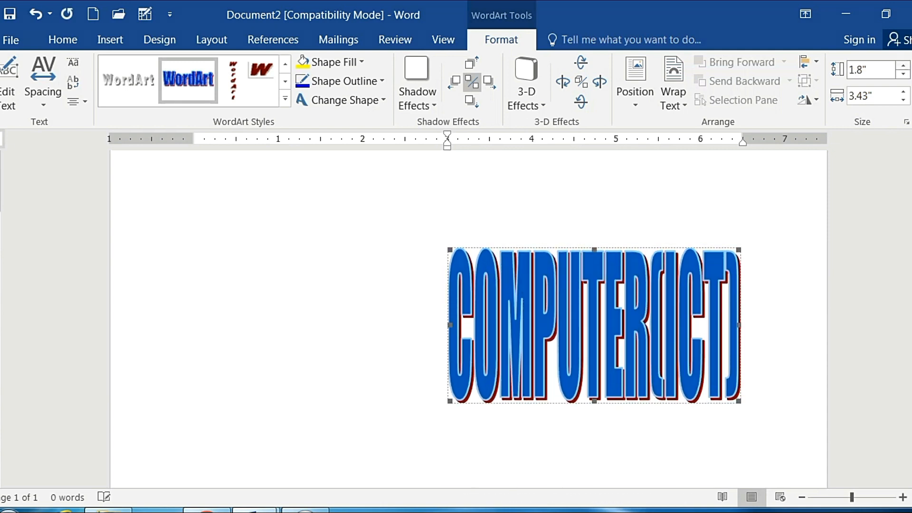
click(903, 66)
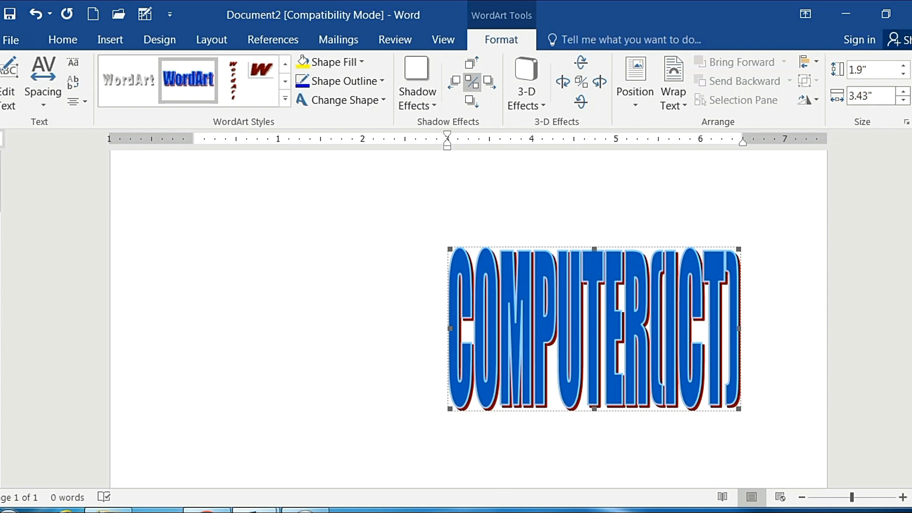
Step: Set the COMPUTER(ICT) WordArt's width to 4.3 inches
click(903, 99)
click(903, 99)
click(902, 99)
click(903, 91)
click(902, 92)
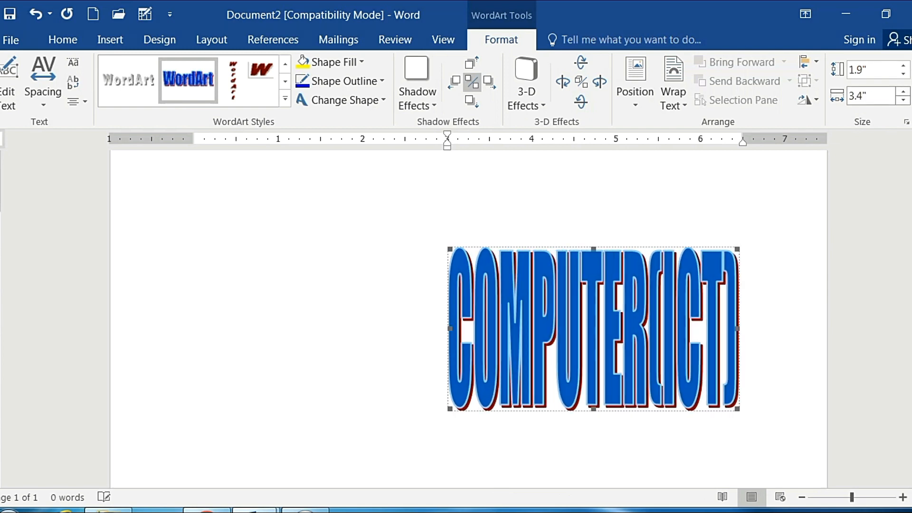
click(903, 91)
click(903, 91)
click(902, 92)
click(902, 91)
click(902, 91)
click(902, 91)
click(902, 92)
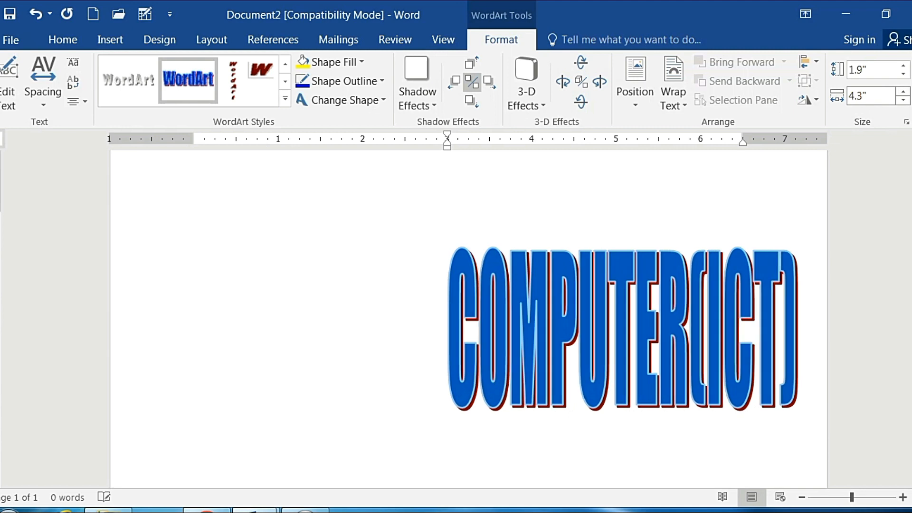
click(903, 91)
Step: Reduce the COMPUTER(ICT) WordArt's height to 1.2 inches
click(903, 73)
click(903, 73)
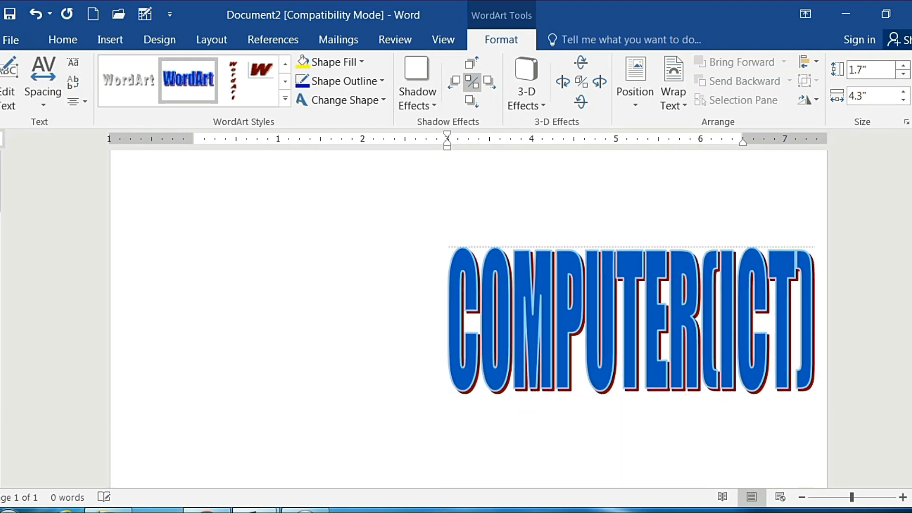
click(903, 73)
click(903, 73)
click(903, 73)
click(902, 73)
click(903, 73)
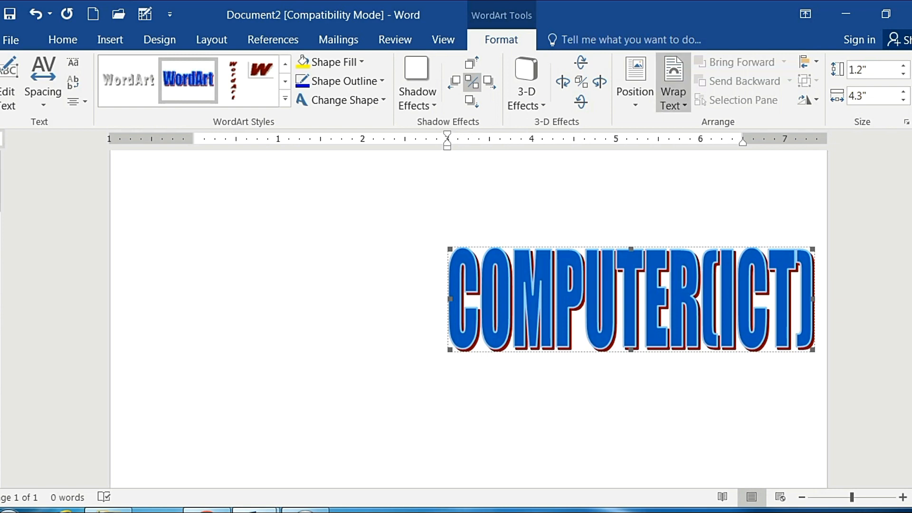
click(673, 97)
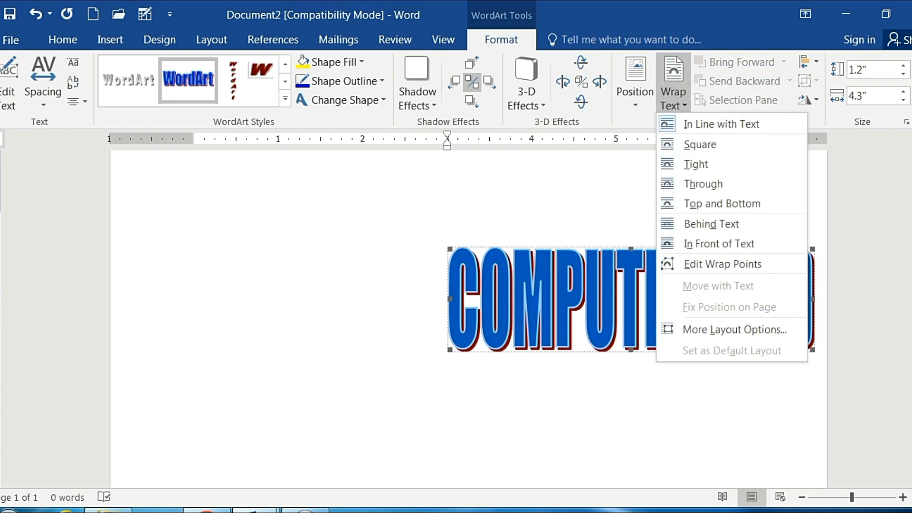
click(673, 97)
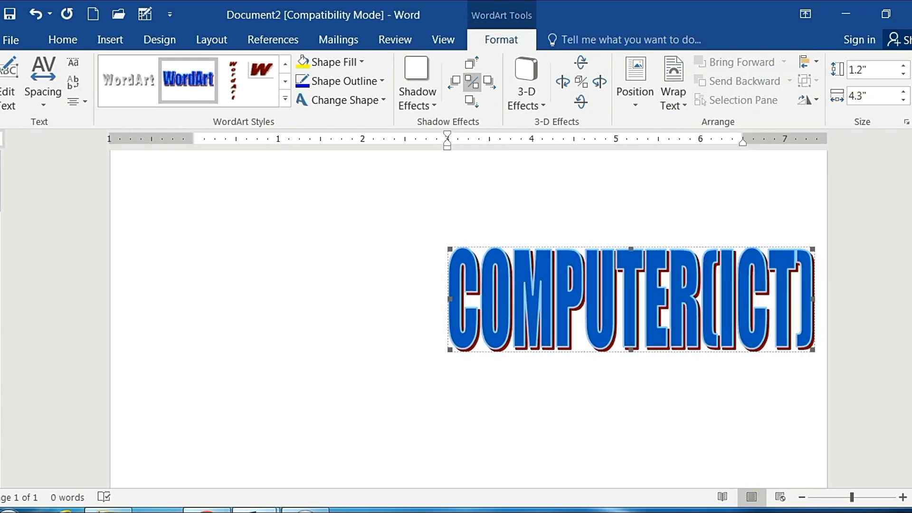